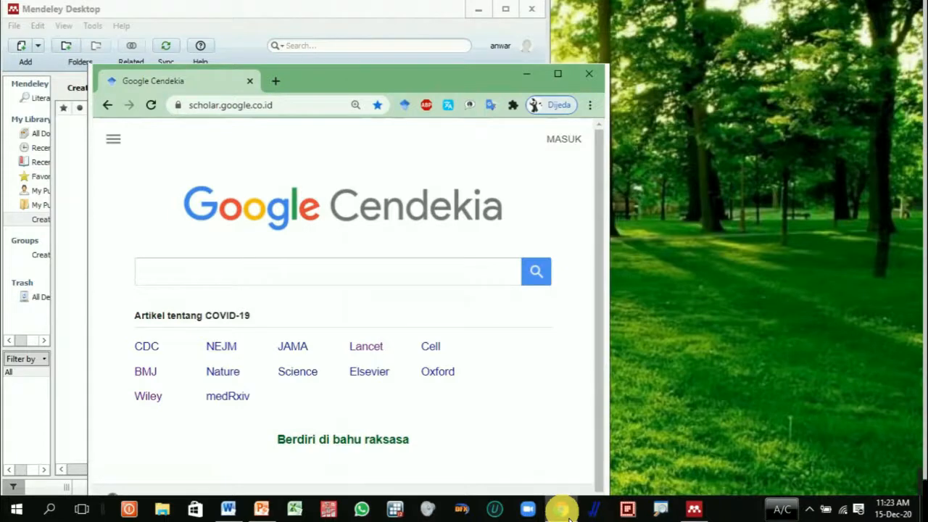
Step: Switch to the Word document bahan pustaka mendeley.docx, maximize its window and review the numbered references under DAFTAR PUSTAKA
{"action": "mouse_move", "coordinate": [274, 515]}
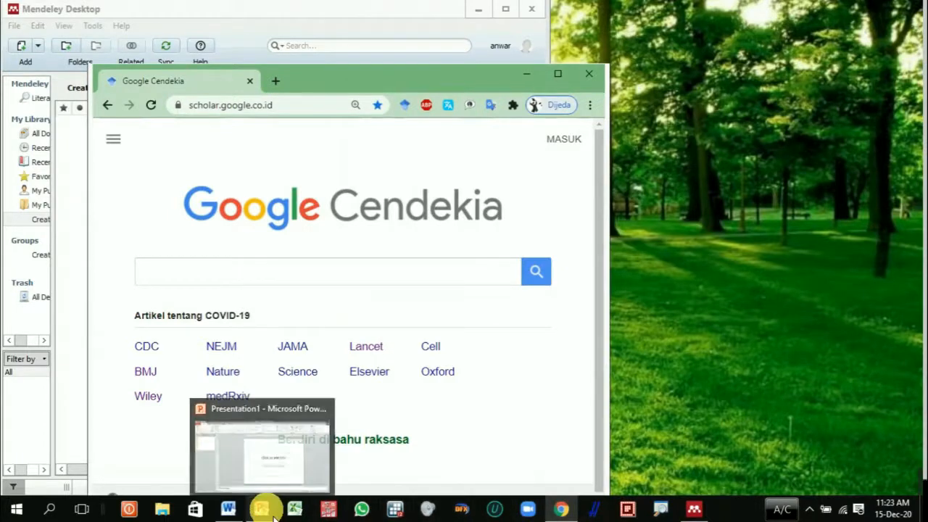
{"action": "left_click", "coordinate": [229, 510]}
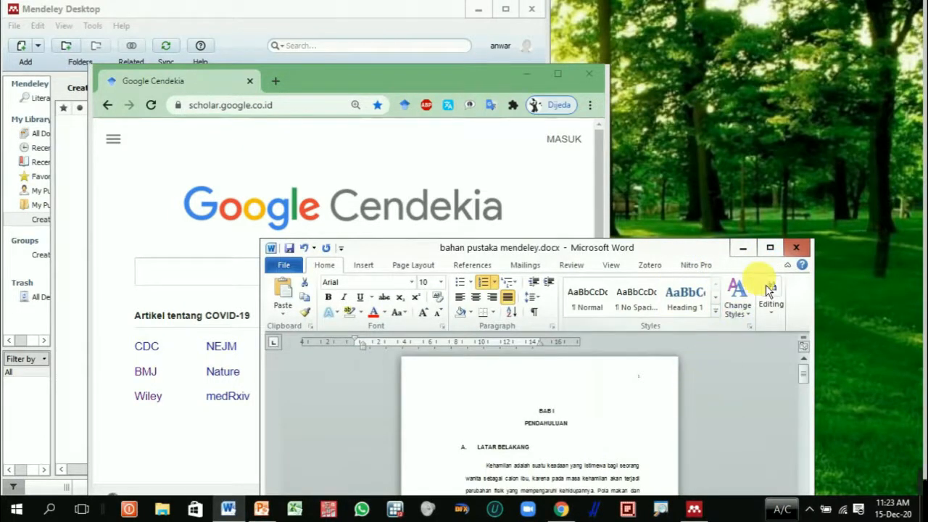
{"action": "left_click", "coordinate": [770, 248]}
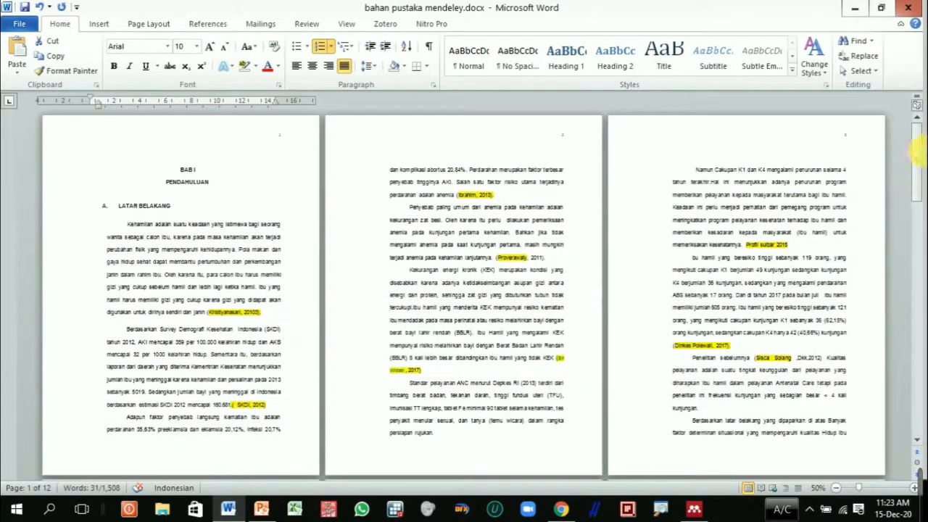
{"action": "left_click_drag", "start_coordinate": [917, 151], "coordinate": [916, 402]}
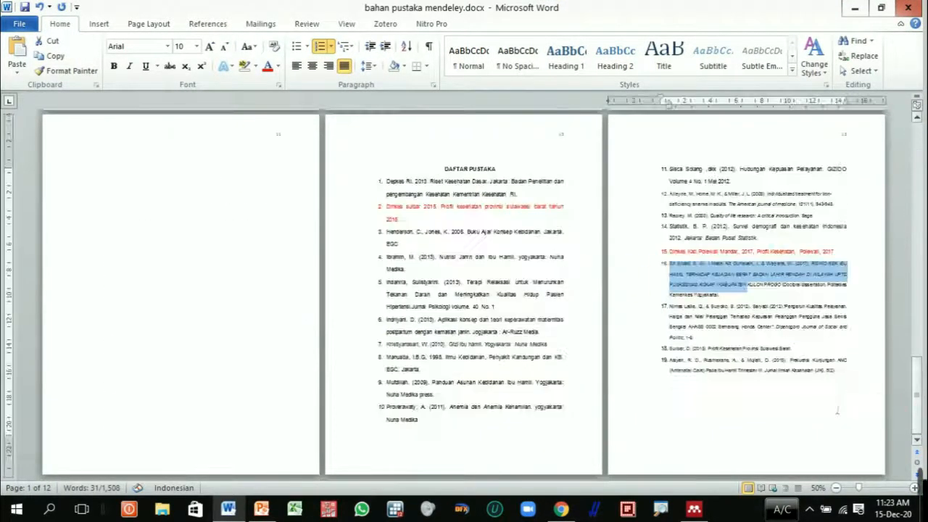
{"action": "scroll", "coordinate": [742, 358], "scroll_direction": "up", "scroll_amount": 4}
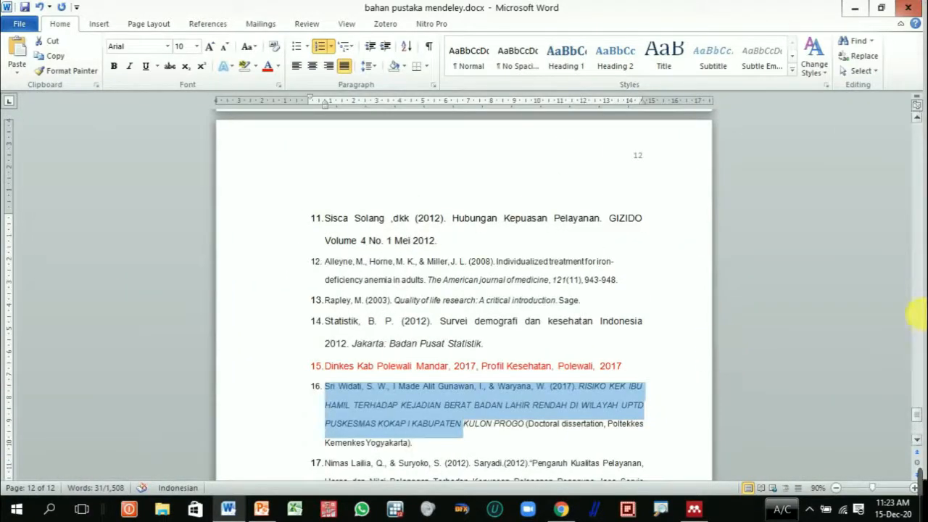
{"action": "left_click_drag", "start_coordinate": [918, 414], "coordinate": [918, 386]}
{"action": "scroll", "coordinate": [655, 367], "scroll_direction": "down", "scroll_amount": 5}
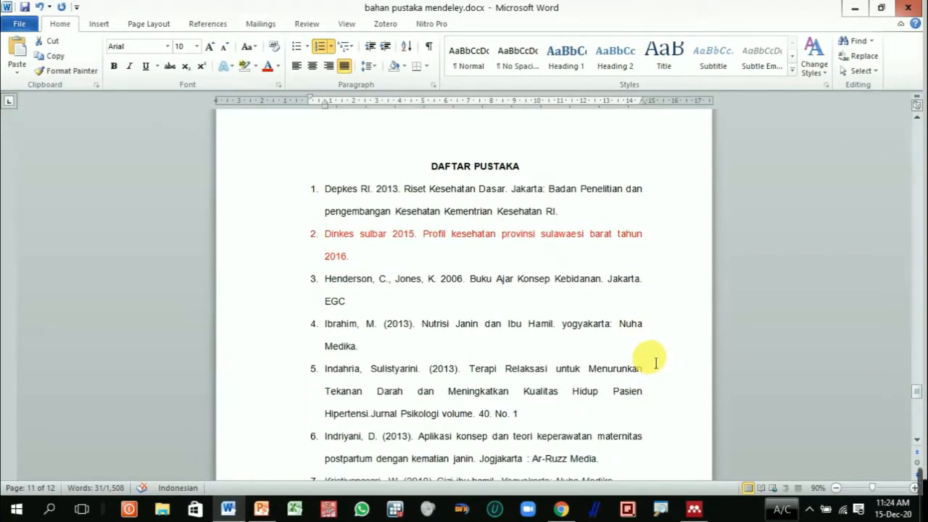
Step: Examine the BAB I, BAB II and DAFTAR PUSTAKA sections, highlighting the chapter headings and the whole reference list
{"action": "left_click_drag", "start_coordinate": [916, 392], "coordinate": [920, 129]}
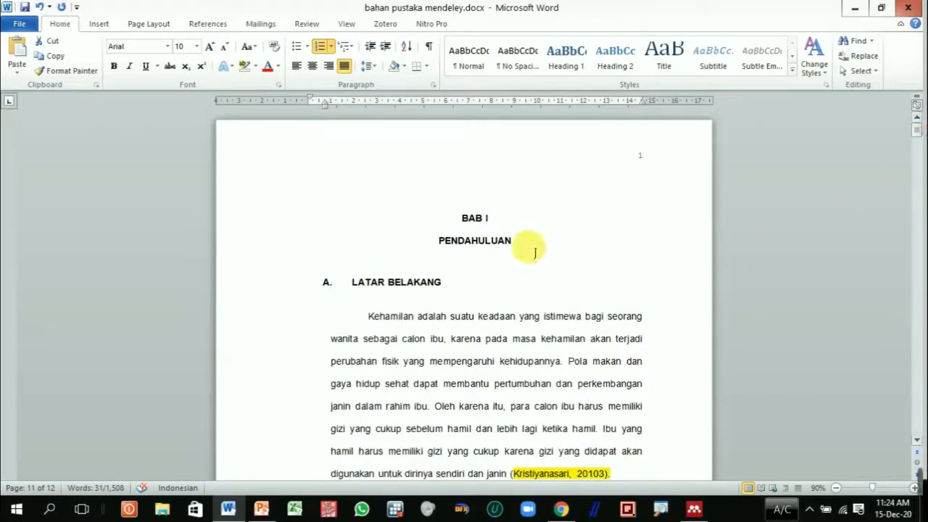
{"action": "left_click_drag", "start_coordinate": [472, 297], "coordinate": [355, 286]}
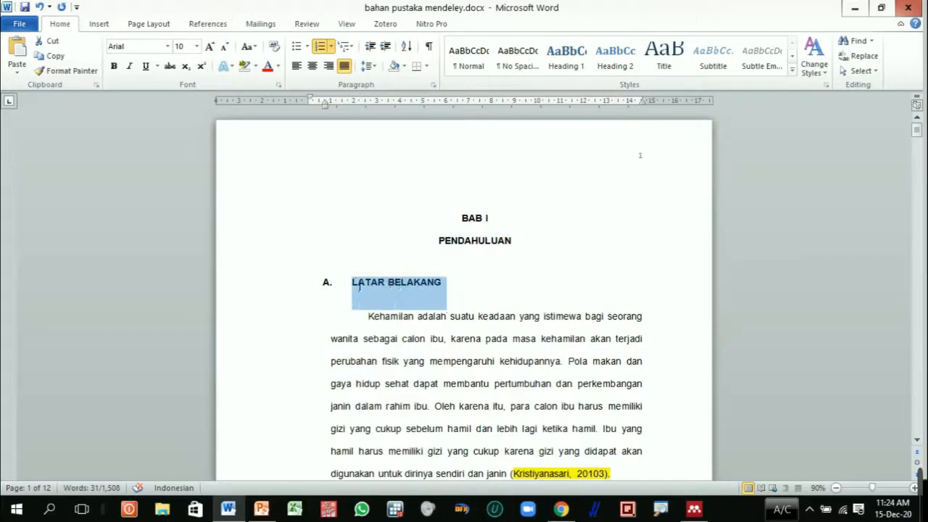
{"action": "left_click_drag", "start_coordinate": [555, 253], "coordinate": [477, 224]}
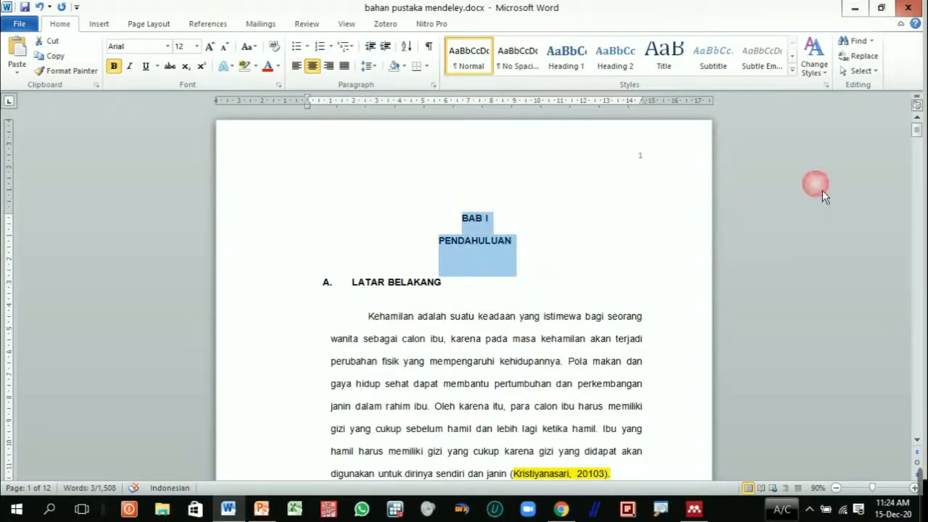
{"action": "left_click_drag", "start_coordinate": [917, 129], "coordinate": [918, 234]}
{"action": "left_click", "coordinate": [675, 205]}
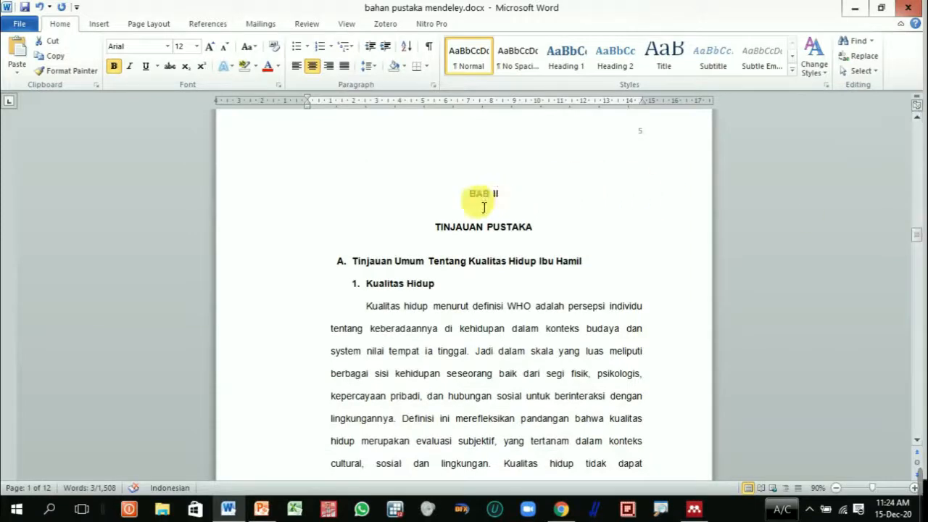
{"action": "left_click_drag", "start_coordinate": [479, 203], "coordinate": [559, 232]}
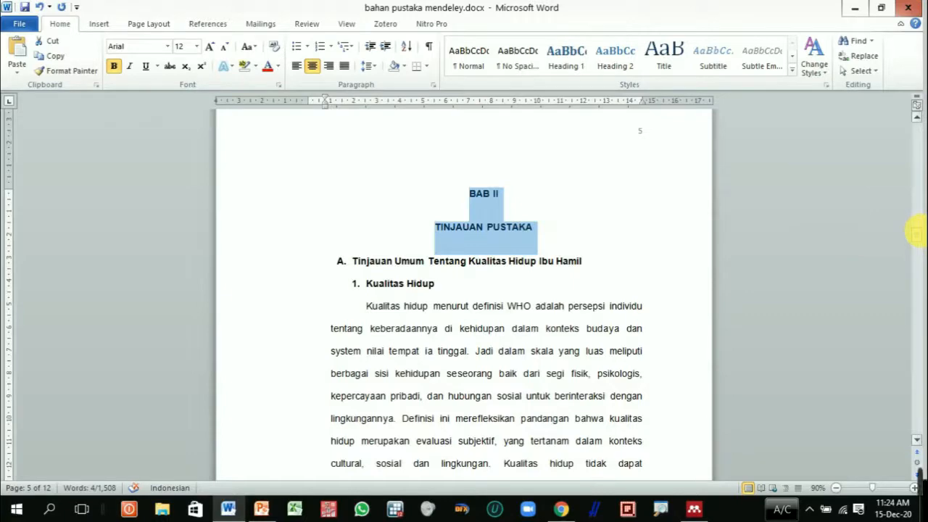
{"action": "left_click_drag", "start_coordinate": [917, 233], "coordinate": [917, 390]}
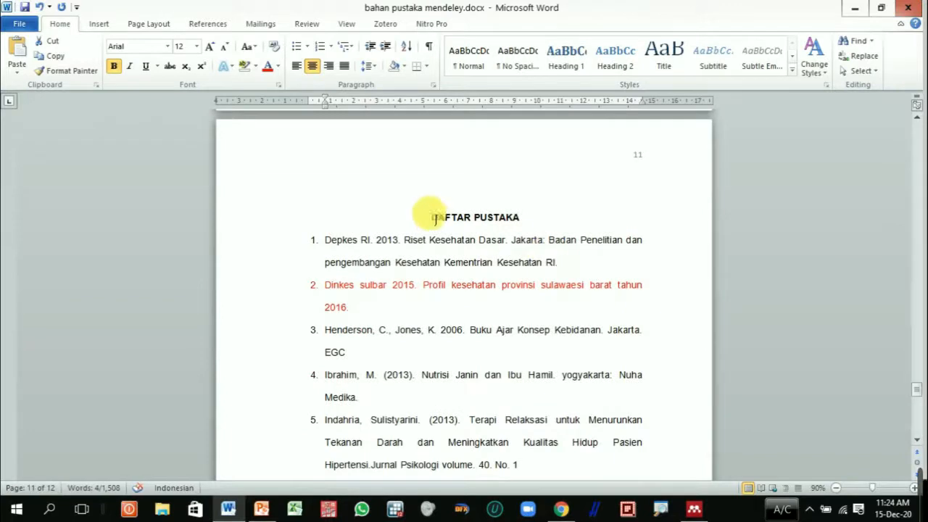
{"action": "left_click_drag", "start_coordinate": [430, 217], "coordinate": [919, 473]}
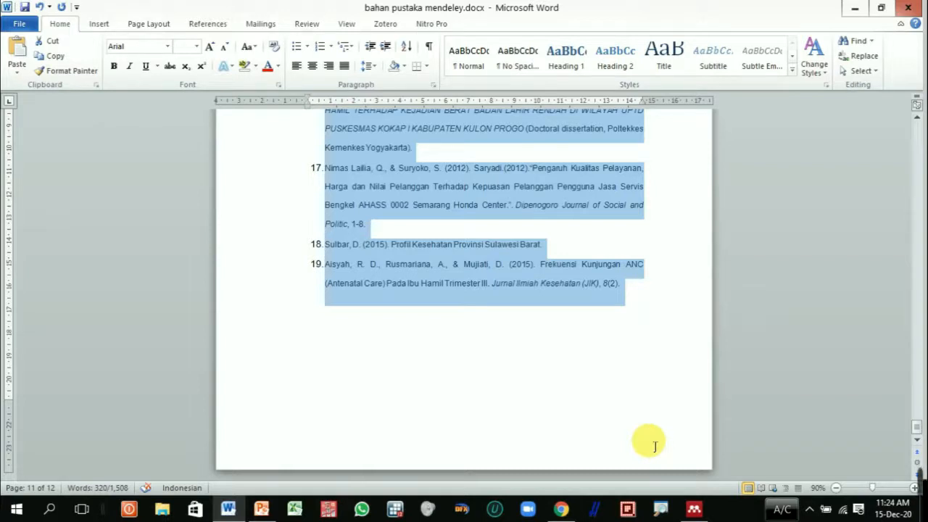
Step: Look briefly at Mendeley Desktop and the Google Scholar browser window, and return to the maximized DAFTAR PUSTAKA page in Word
{"action": "mouse_move", "coordinate": [701, 510]}
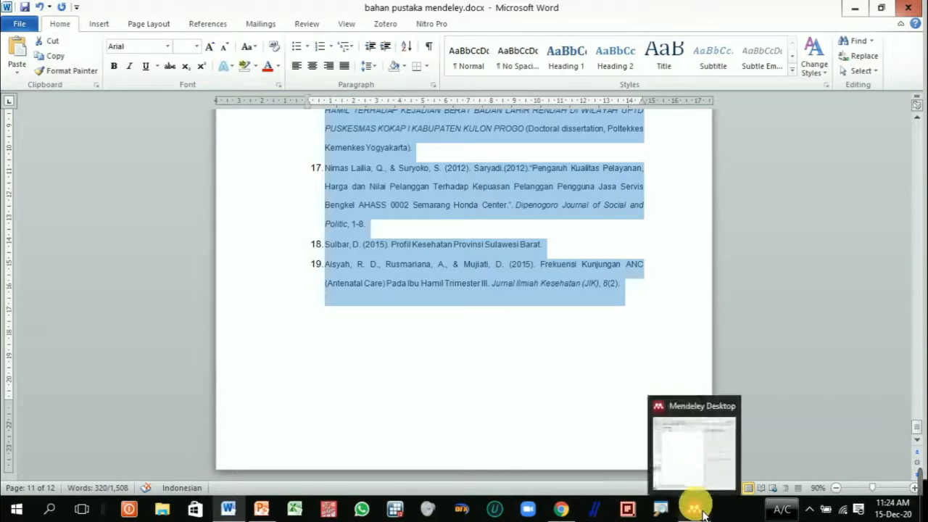
{"action": "left_click", "coordinate": [697, 511]}
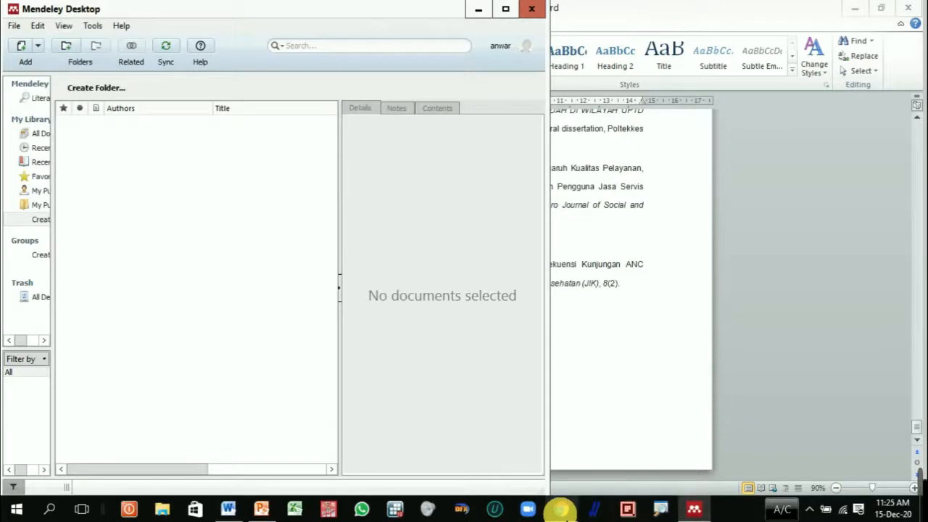
{"action": "left_click", "coordinate": [563, 511]}
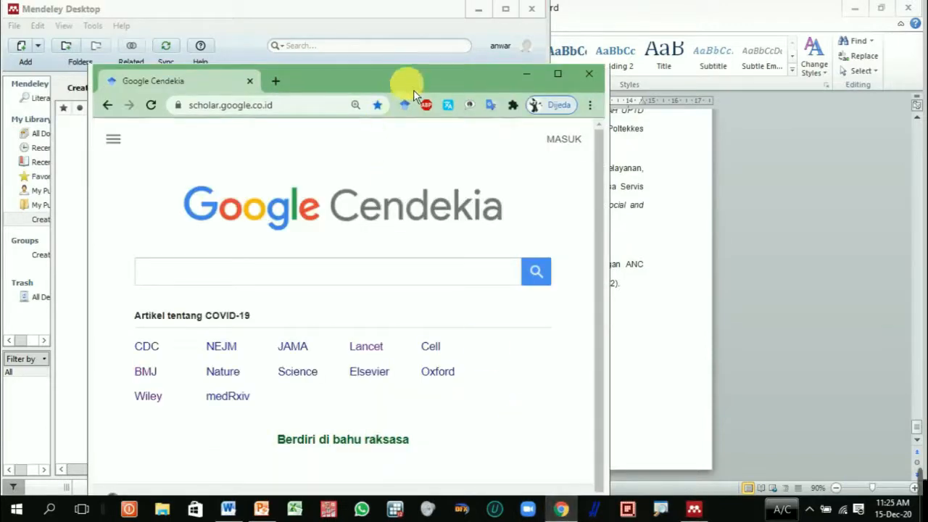
{"action": "left_click", "coordinate": [699, 324]}
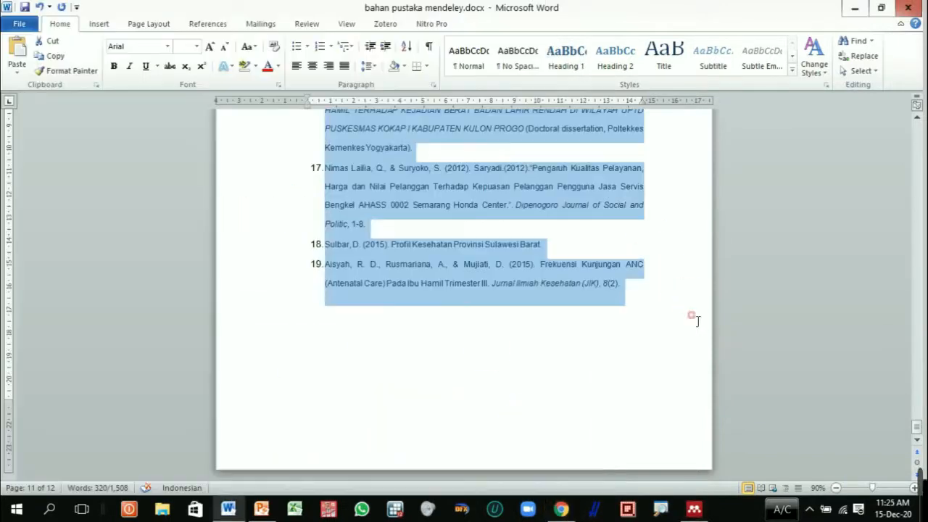
{"action": "left_click", "coordinate": [926, 512]}
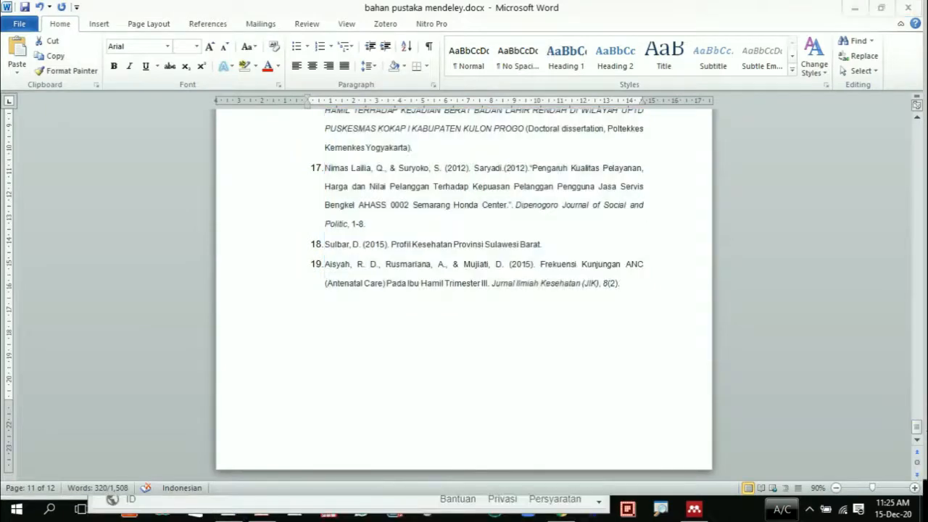
{"action": "left_click_drag", "start_coordinate": [918, 428], "coordinate": [918, 389]}
{"action": "left_click", "coordinate": [680, 321]}
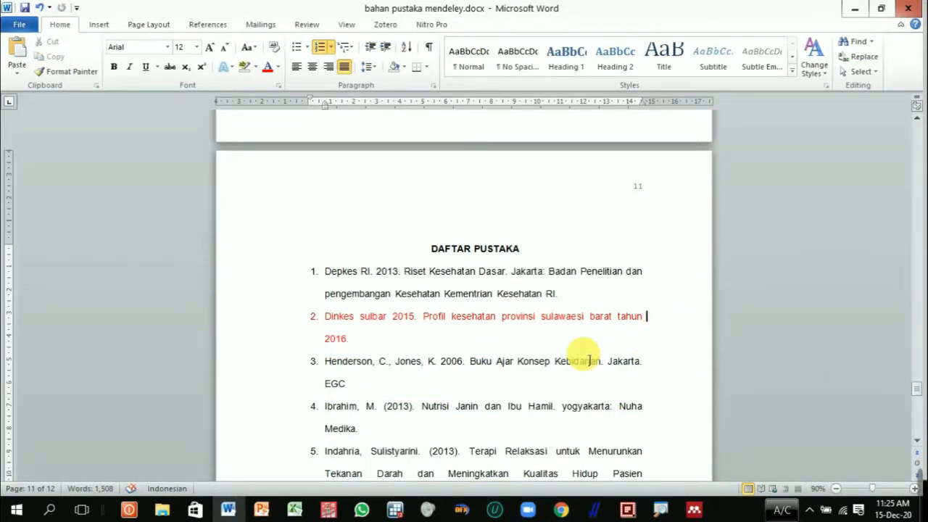
{"action": "left_click", "coordinate": [881, 8]}
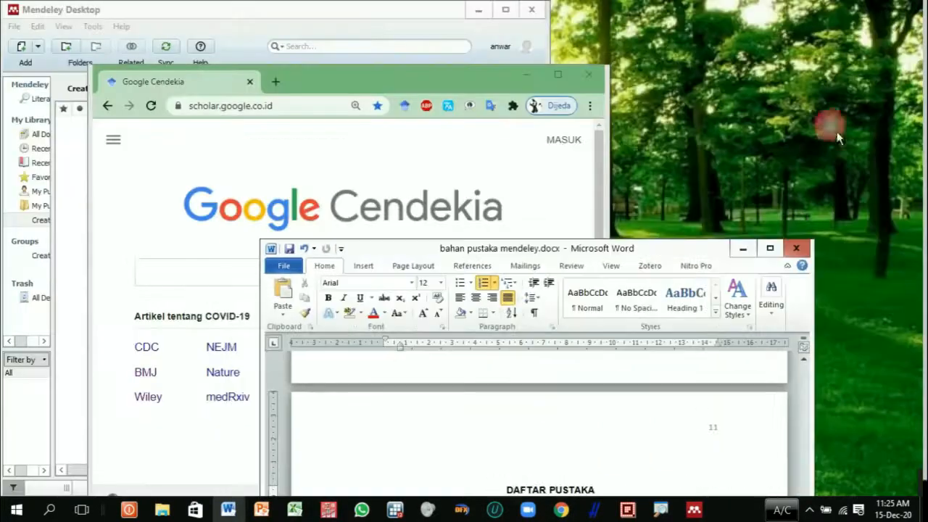
{"action": "left_click_drag", "start_coordinate": [675, 254], "coordinate": [845, 0]}
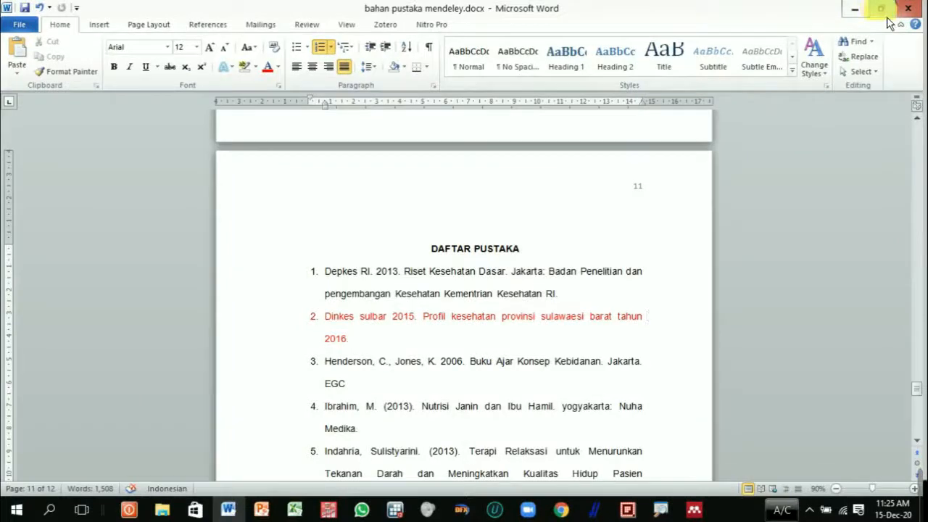
Step: Copy the first reference, Depkes RI 2013 Riset Kesehatan Dasar, from the Word list and search for it in Google Scholar in Chrome
{"action": "scroll", "coordinate": [649, 292], "scroll_direction": "up", "scroll_amount": 2, "text": "ctrl"}
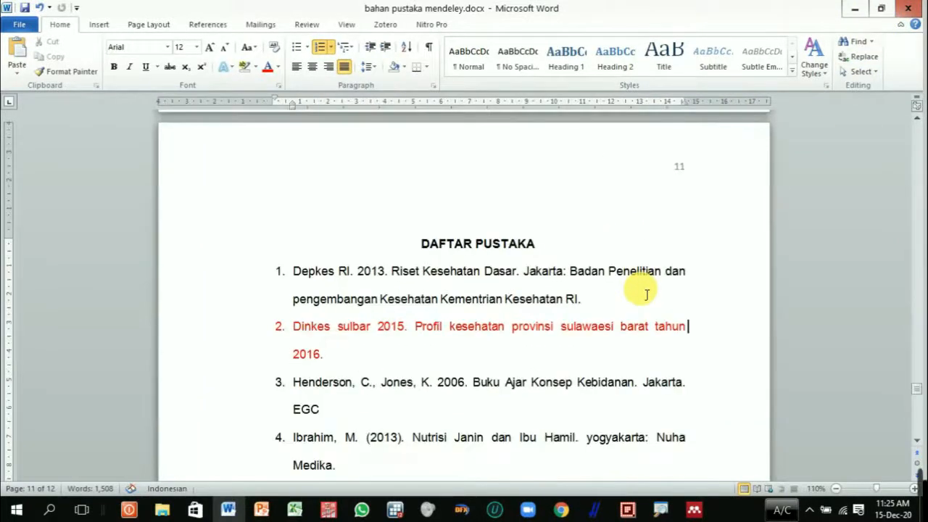
{"action": "left_click_drag", "start_coordinate": [294, 274], "coordinate": [592, 317]}
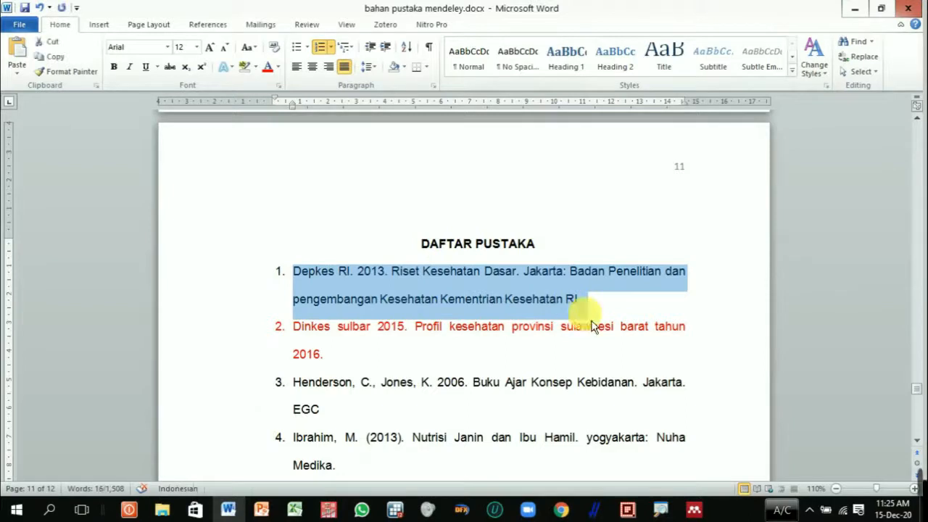
{"action": "mouse_move", "coordinate": [696, 511]}
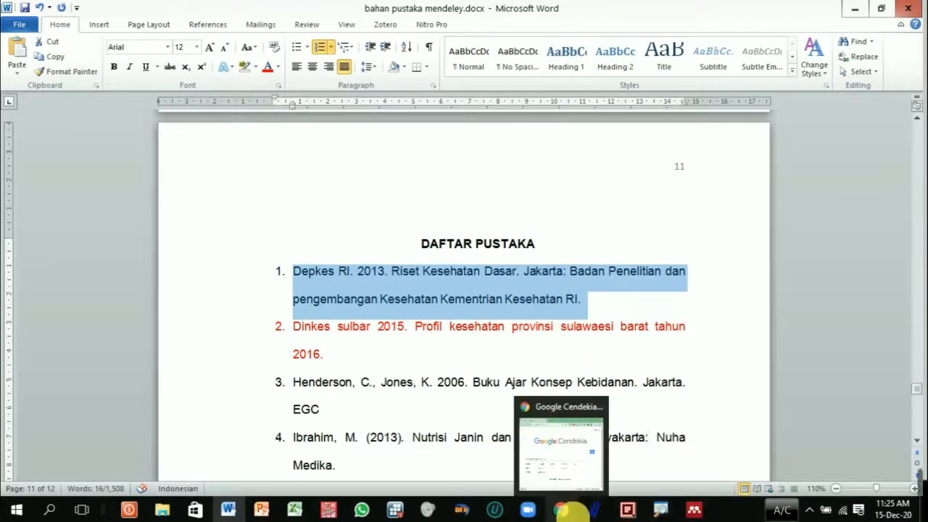
{"action": "left_click", "coordinate": [561, 511]}
{"action": "left_click", "coordinate": [569, 83]}
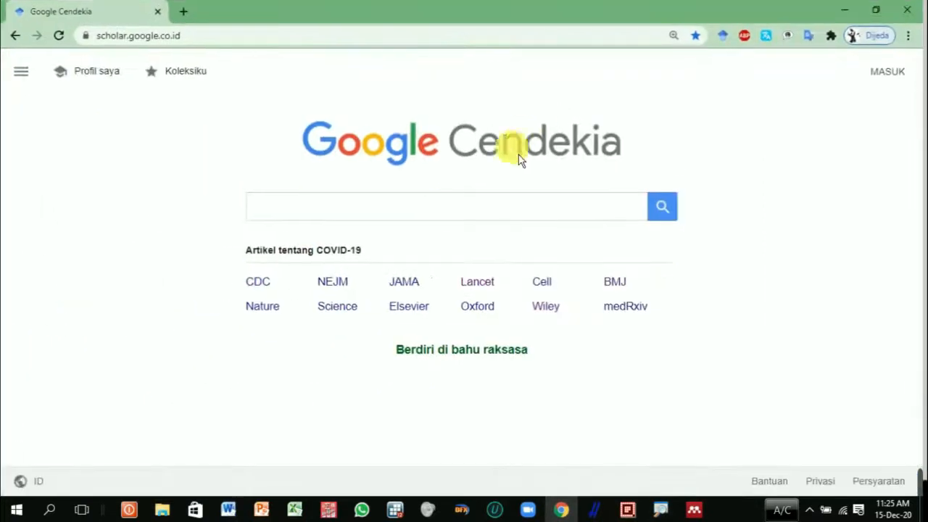
{"action": "left_click", "coordinate": [457, 209]}
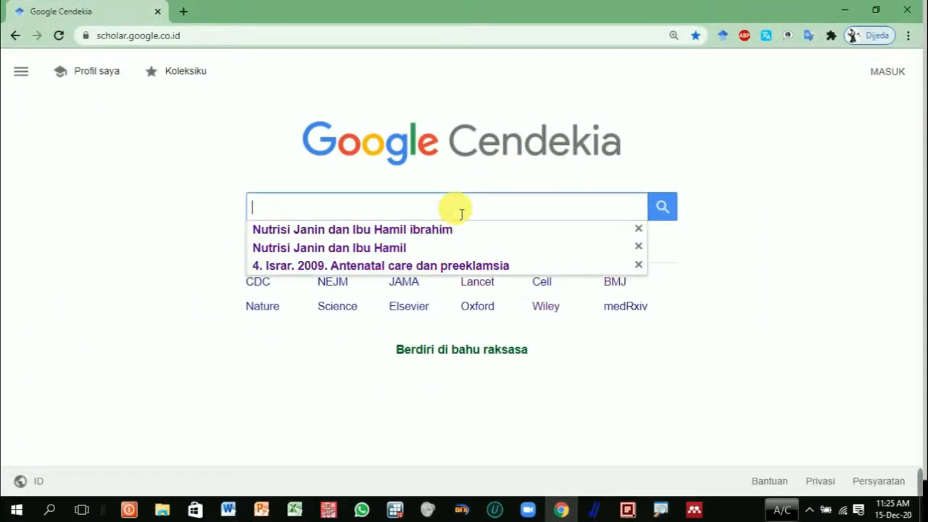
{"action": "type", "text": "Badan Penelitian dan pengembangan Kesehatan Kementrian Kesehatan RI"}
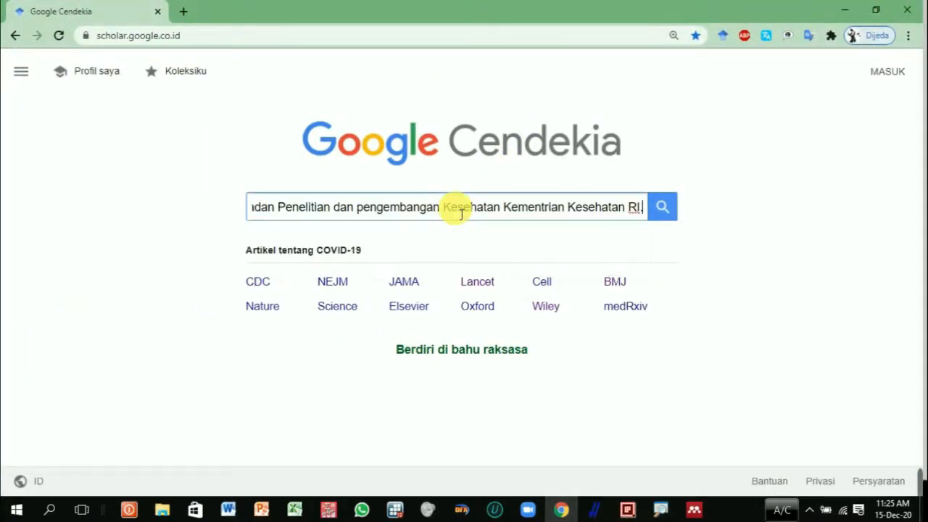
{"action": "left_click", "coordinate": [669, 217]}
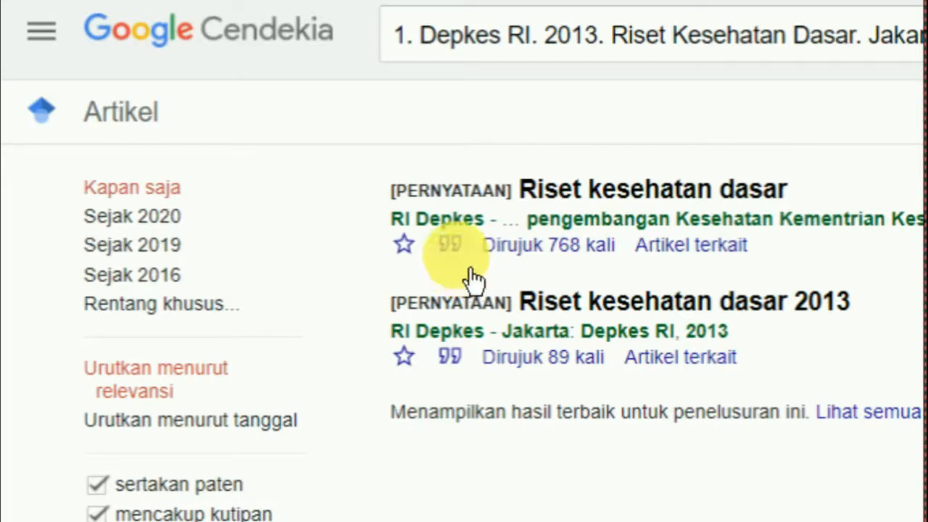
Step: Download the Riset kesehatan dasar citation in RefMan format, import the RIS file into Mendeley Desktop and view the entry's details in a maximized window
{"action": "left_click", "coordinate": [470, 270]}
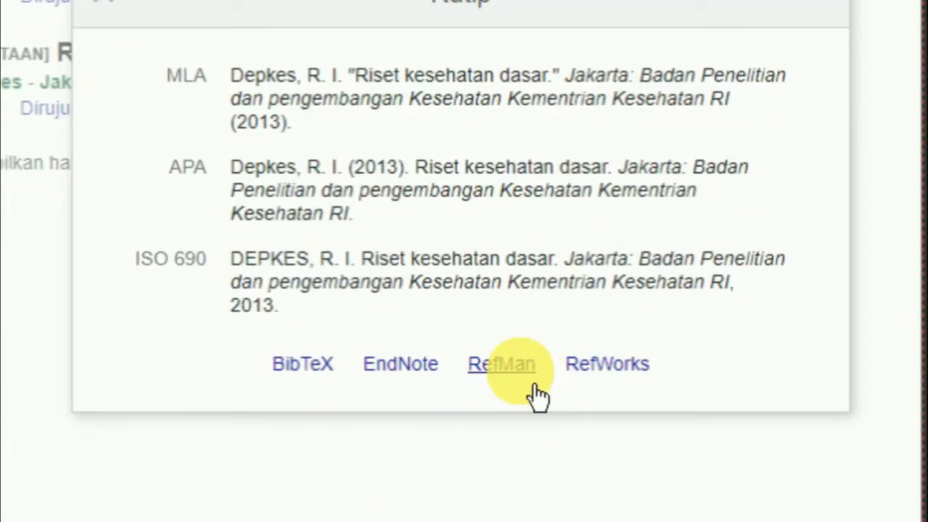
{"action": "left_click", "coordinate": [522, 371]}
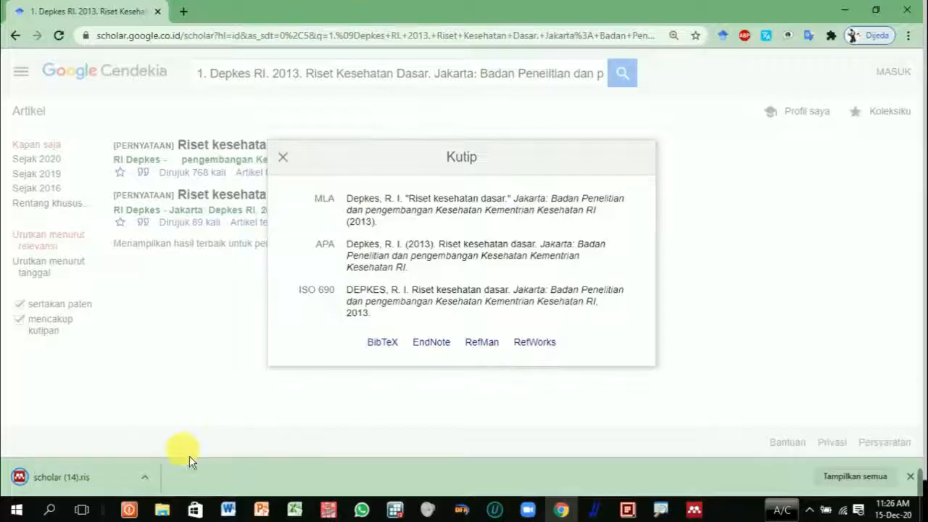
{"action": "left_click", "coordinate": [75, 485]}
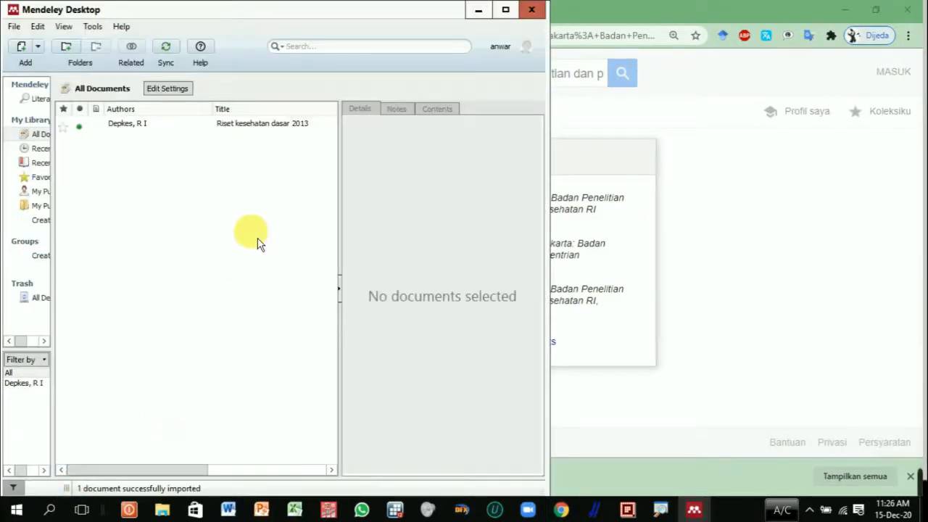
{"action": "left_click", "coordinate": [243, 136]}
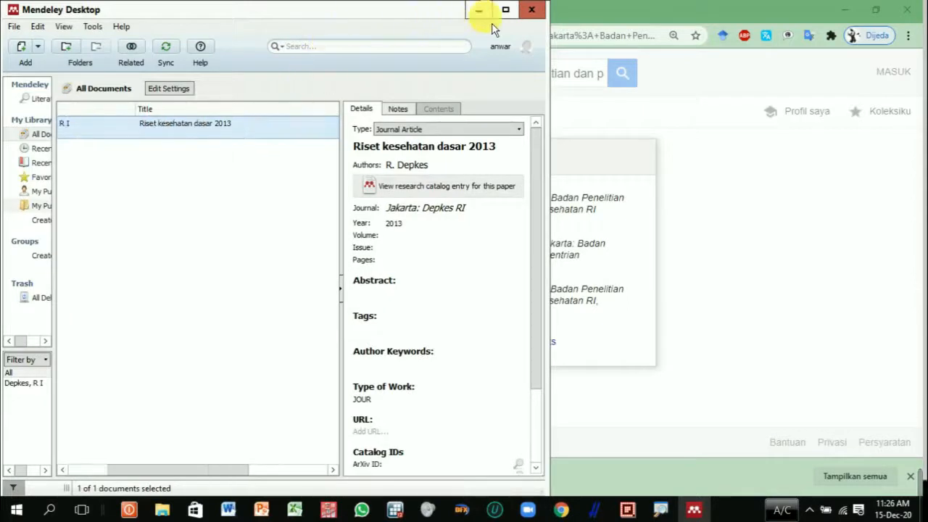
{"action": "left_click", "coordinate": [514, 11]}
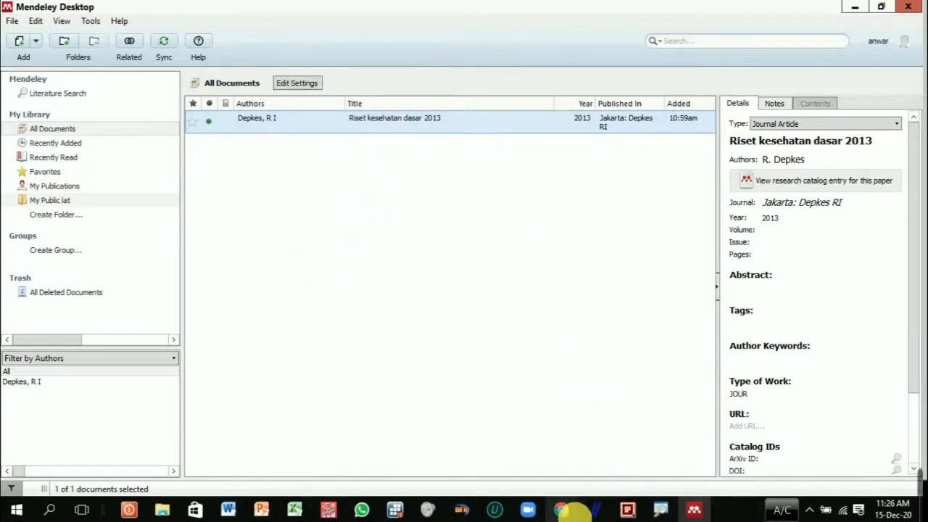
Step: Return to the DAFTAR PUSTAKA page in Word and highlight the second reference, Dinkes sulbar 2015 Profil kesehatan provinsi
{"action": "left_click", "coordinate": [566, 512]}
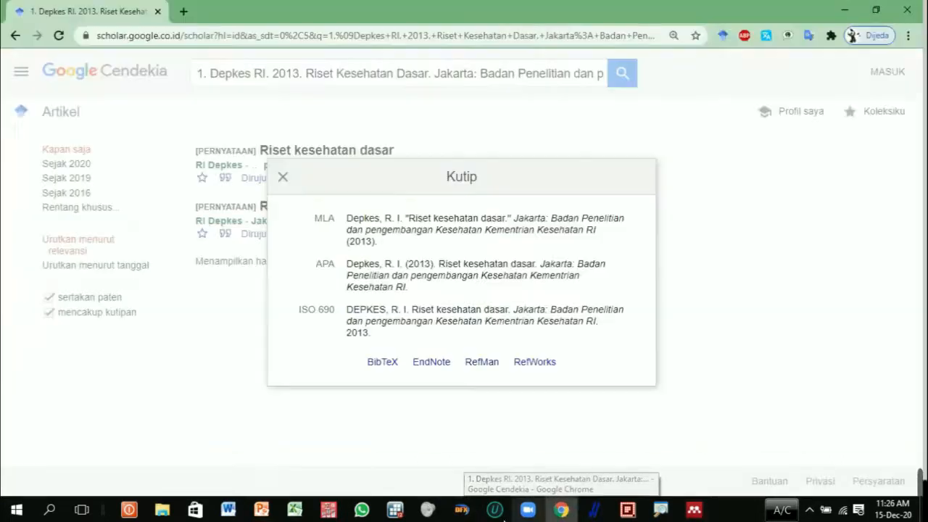
{"action": "left_click", "coordinate": [230, 510]}
{"action": "left_click", "coordinate": [616, 370]}
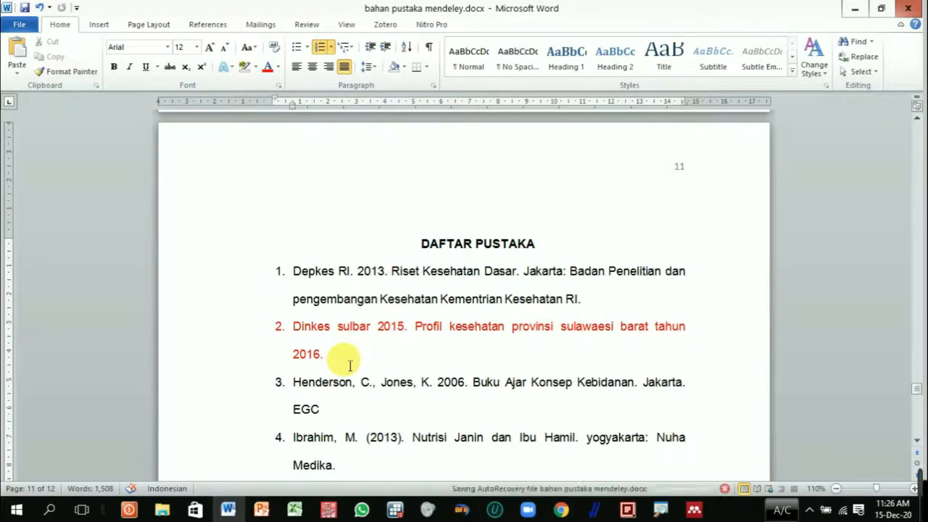
{"action": "triple_click", "coordinate": [300, 344]}
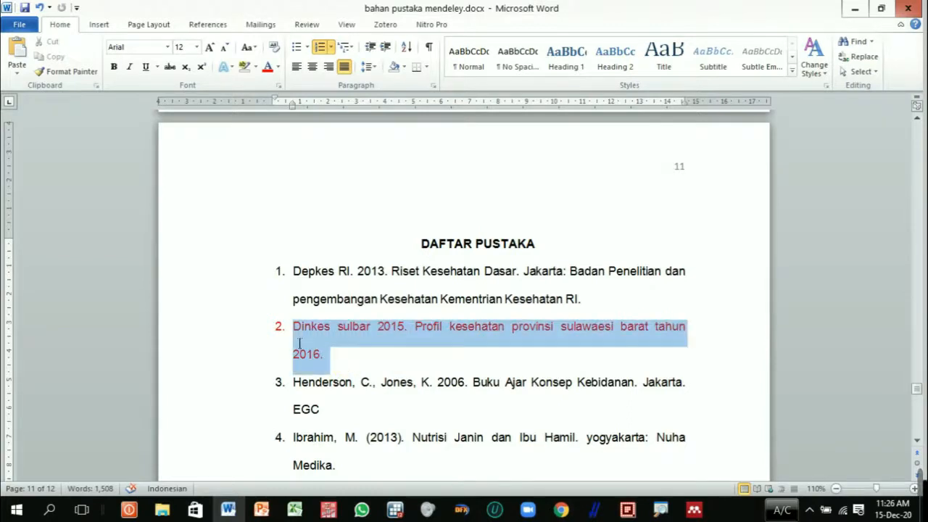
{"action": "left_click", "coordinate": [357, 373]}
{"action": "triple_click", "coordinate": [297, 343]}
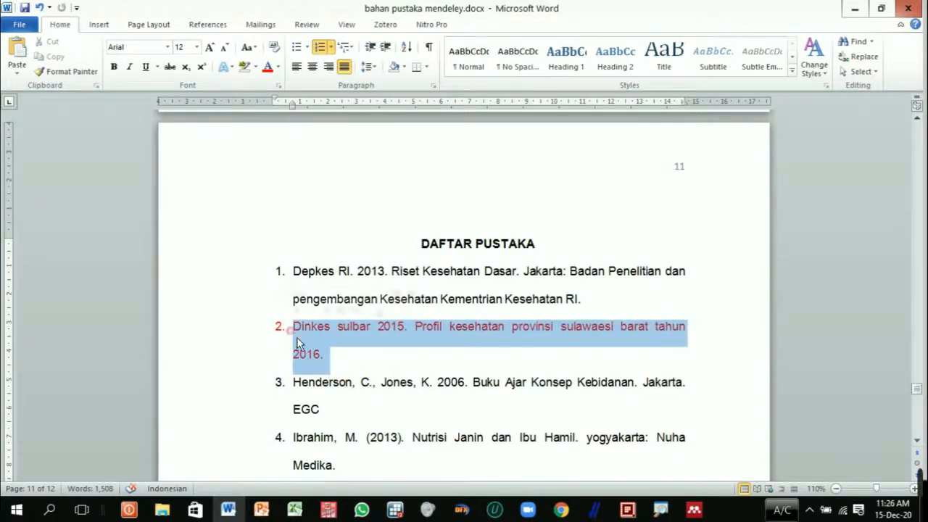
{"action": "left_click", "coordinate": [360, 371]}
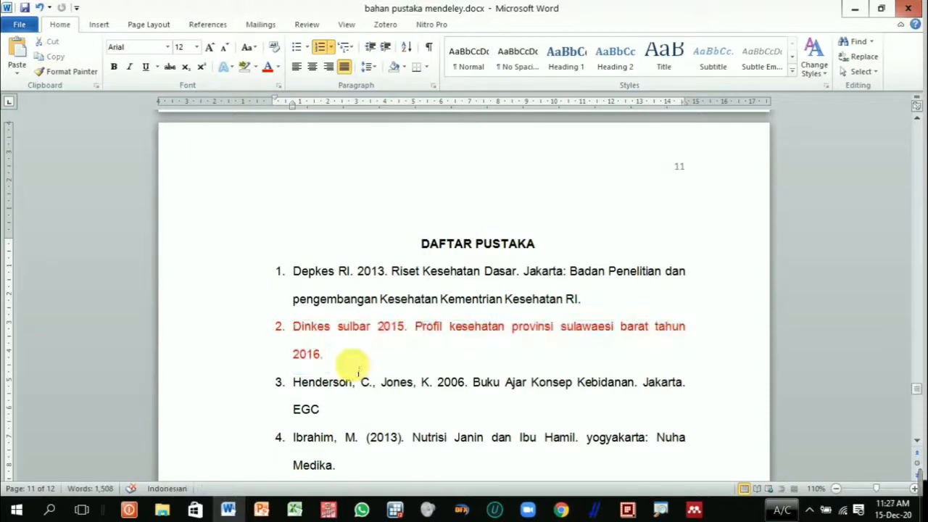
Step: Copy the third reference, Buku Ajar Konsep Kebidanan 2006, from the Word list and search for it in Google Scholar in Chrome
{"action": "left_click", "coordinate": [294, 382]}
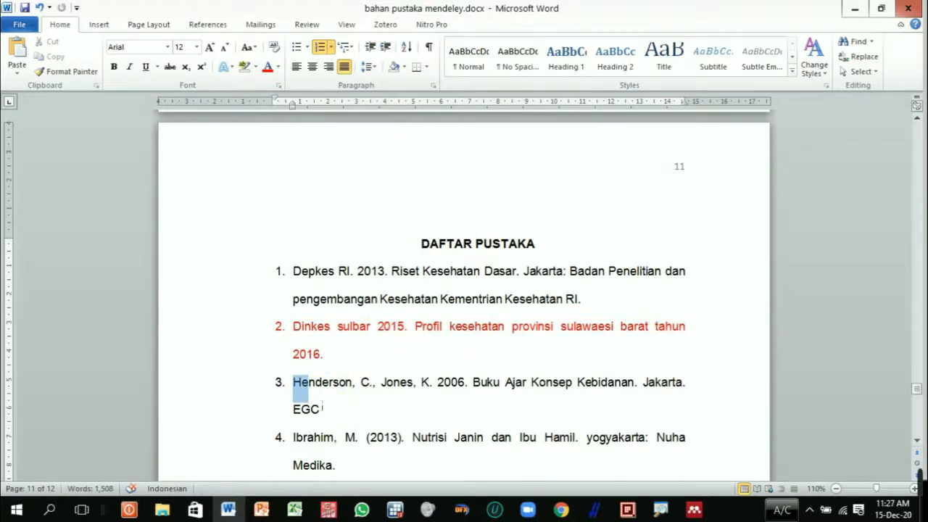
{"action": "left_click_drag", "start_coordinate": [320, 408], "coordinate": [335, 417]}
{"action": "key", "text": "ctrl+c"}
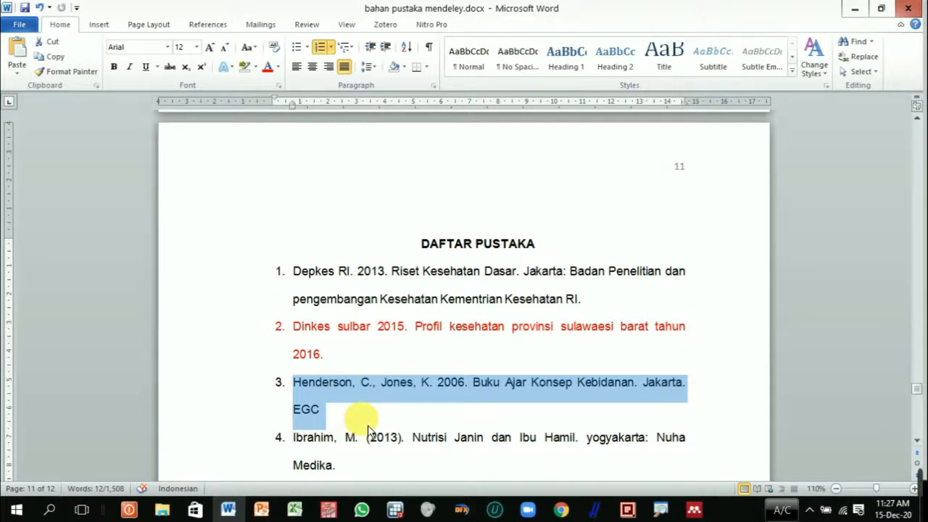
{"action": "mouse_move", "coordinate": [571, 510]}
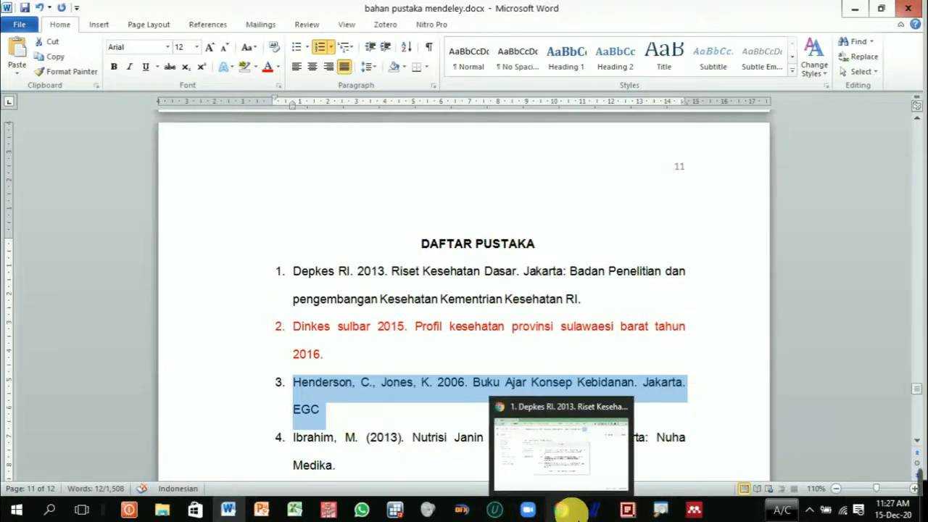
{"action": "left_click", "coordinate": [571, 509]}
{"action": "left_click", "coordinate": [716, 293]}
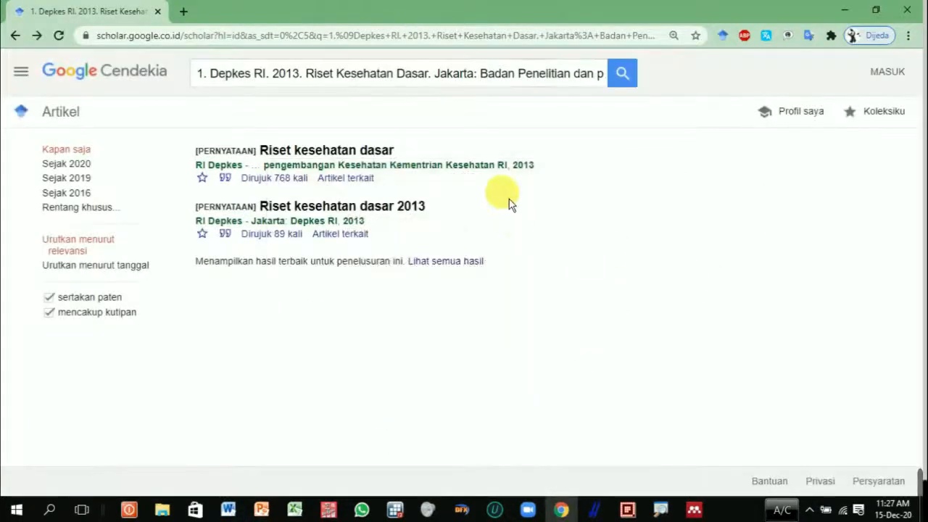
{"action": "triple_click", "coordinate": [472, 74]}
{"action": "key", "text": "ctrl+v"}
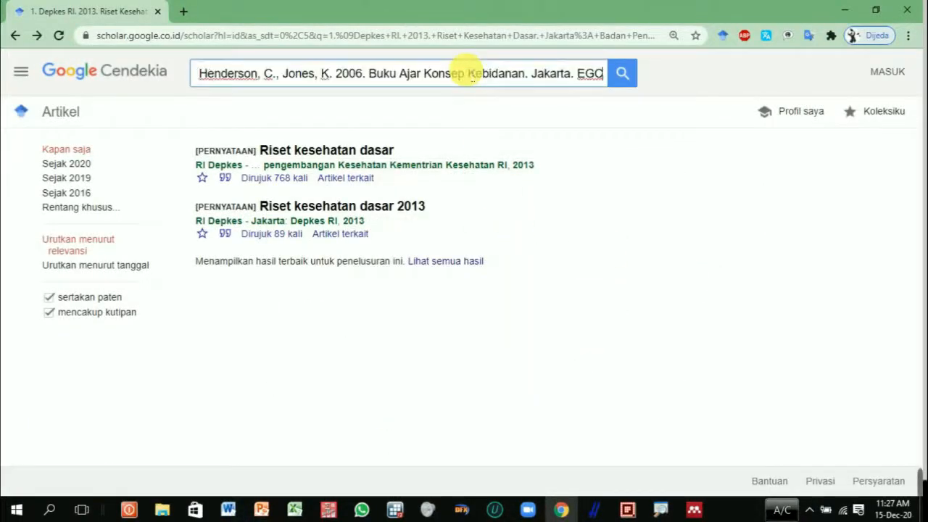
{"action": "left_click", "coordinate": [624, 79]}
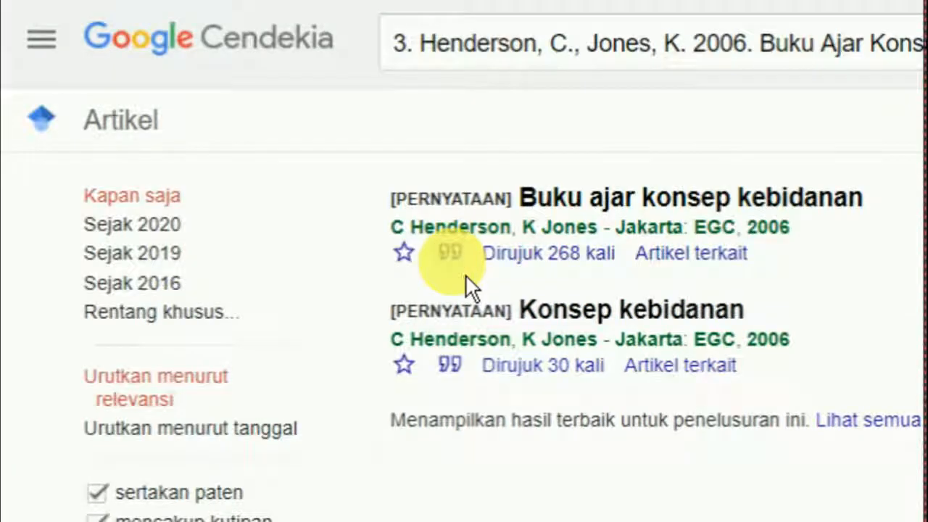
Step: Download the Buku ajar konsep kebidanan citation in RefMan format and import the RIS file into Mendeley Desktop
{"action": "left_click", "coordinate": [232, 190]}
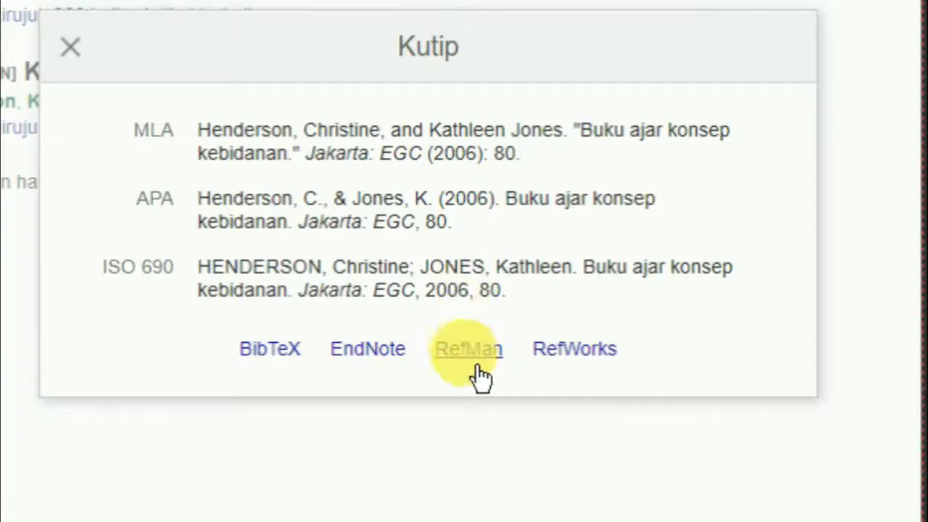
{"action": "left_click", "coordinate": [485, 378]}
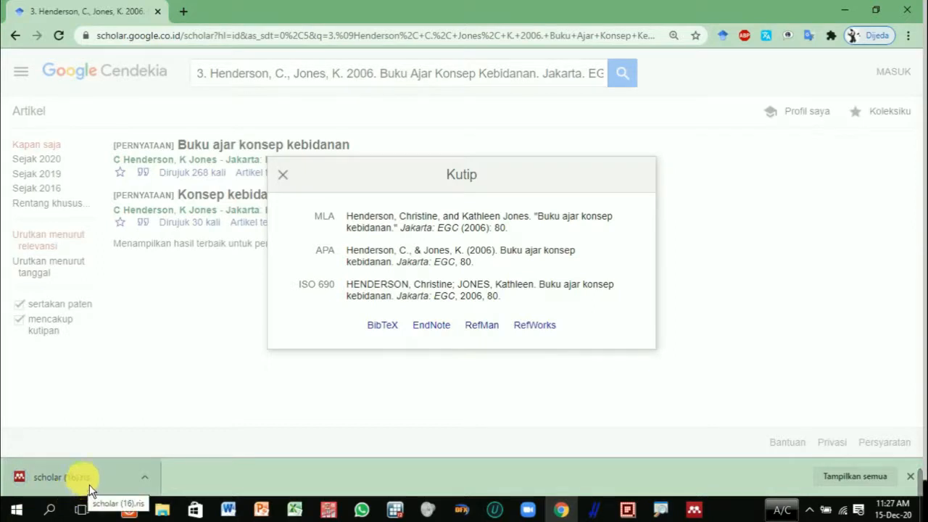
{"action": "left_click", "coordinate": [86, 484]}
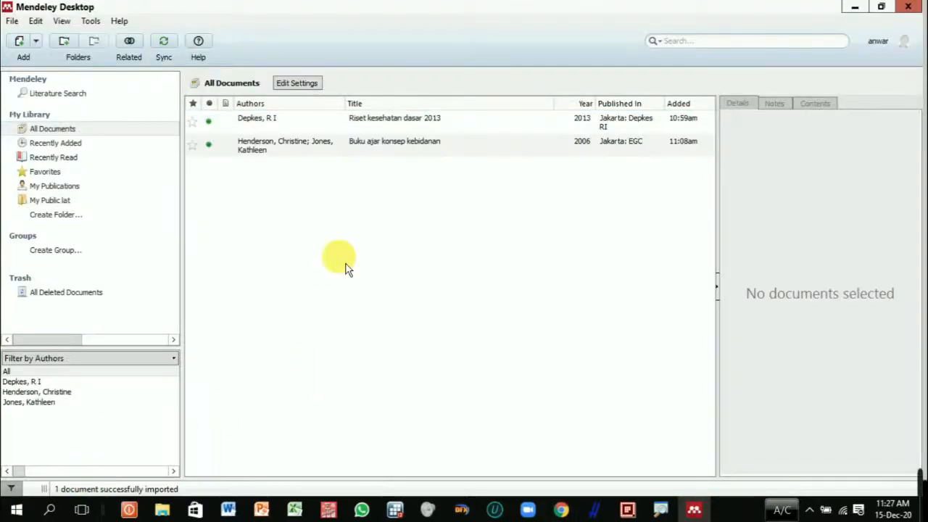
Step: Check both library entries in Mendeley Desktop, return to Chrome and dismiss the citation dialog in Google Scholar
{"action": "left_click", "coordinate": [392, 152]}
{"action": "left_click", "coordinate": [398, 128]}
{"action": "left_click", "coordinate": [395, 148]}
{"action": "left_click", "coordinate": [403, 129]}
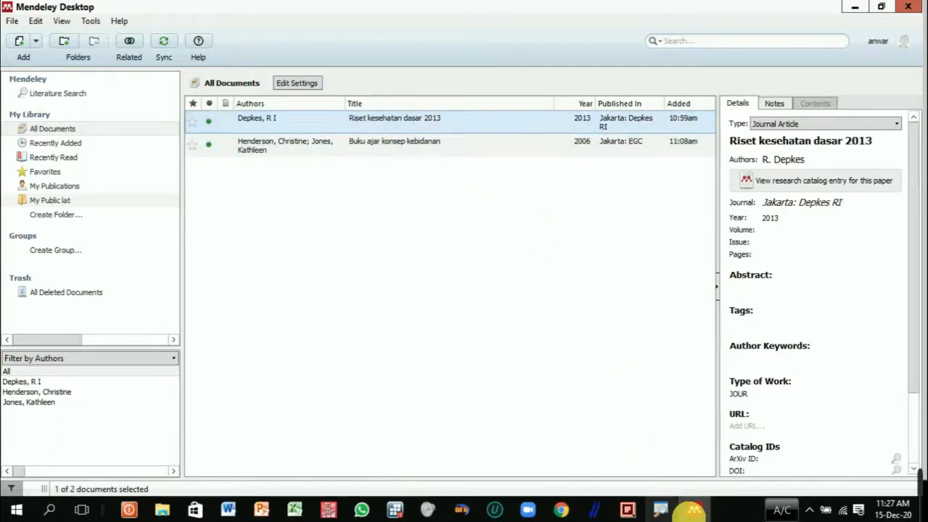
{"action": "left_click", "coordinate": [694, 510]}
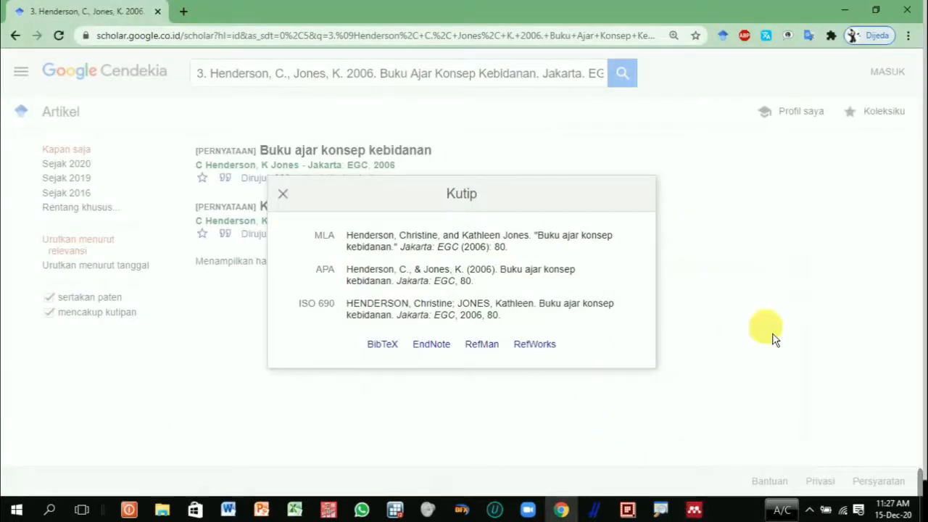
{"action": "left_click", "coordinate": [767, 327]}
Step: Try to find the fourth reference, Nutrisi Janin dan Ibu Hamil 2013, by searching Google Scholar for its full text copied from Word
{"action": "left_click", "coordinate": [238, 512]}
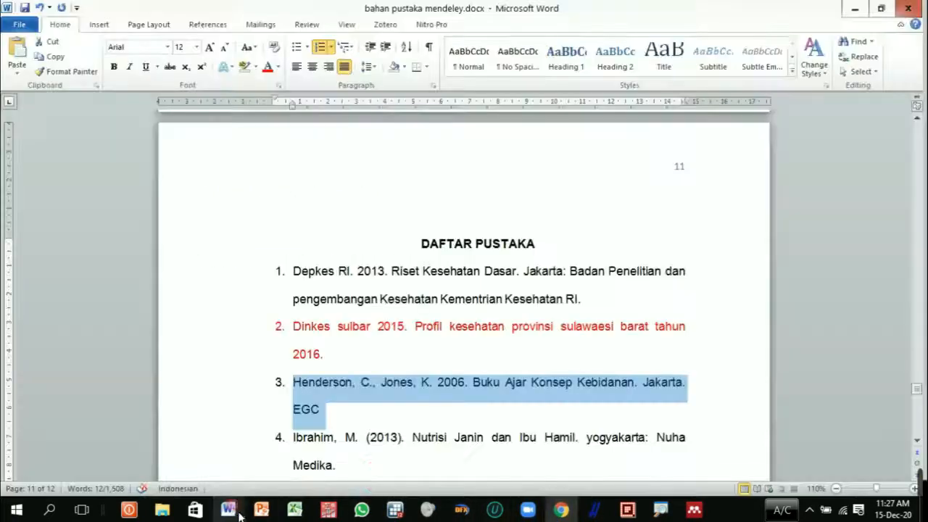
{"action": "scroll", "coordinate": [395, 453], "scroll_direction": "down", "scroll_amount": 1}
{"action": "triple_click", "coordinate": [357, 435]}
{"action": "key", "text": "ctrl+c"}
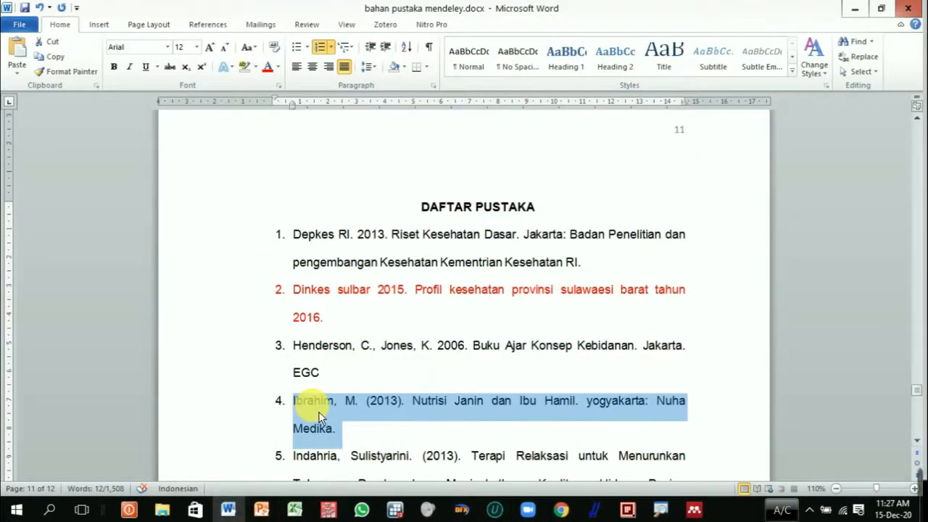
{"action": "left_click", "coordinate": [561, 510]}
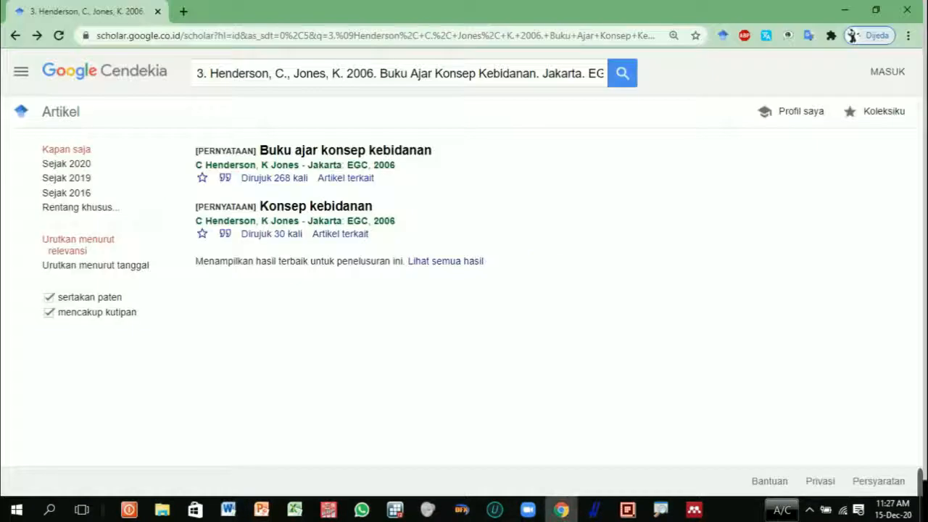
{"action": "left_click", "coordinate": [388, 76]}
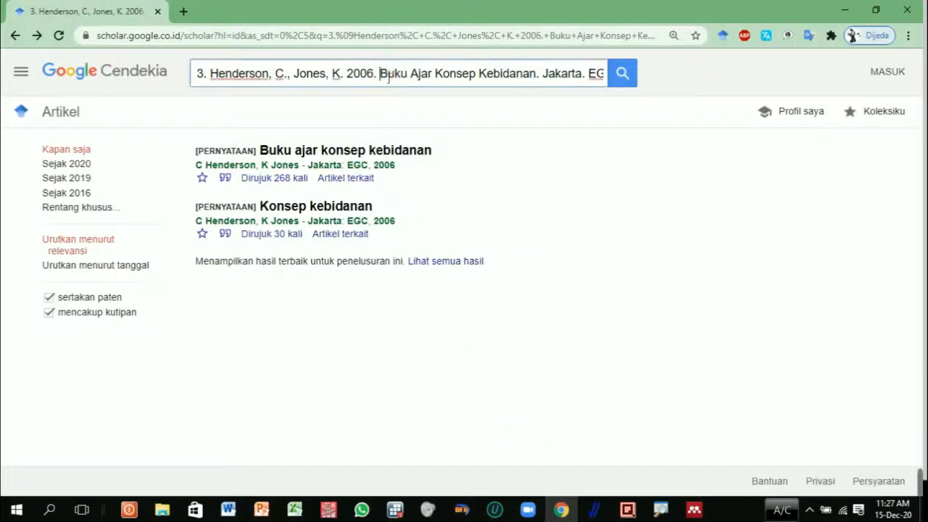
{"action": "triple_click", "coordinate": [388, 76]}
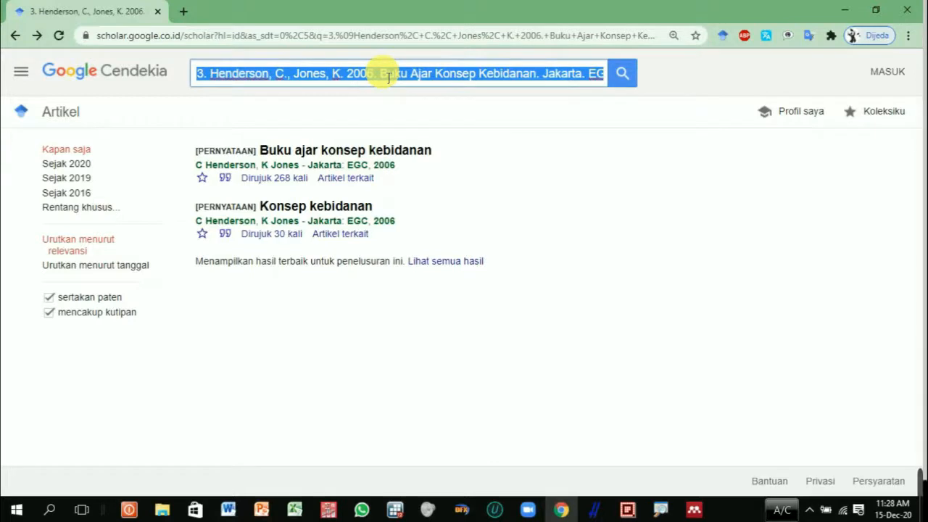
{"action": "key", "text": "ctrl+v"}
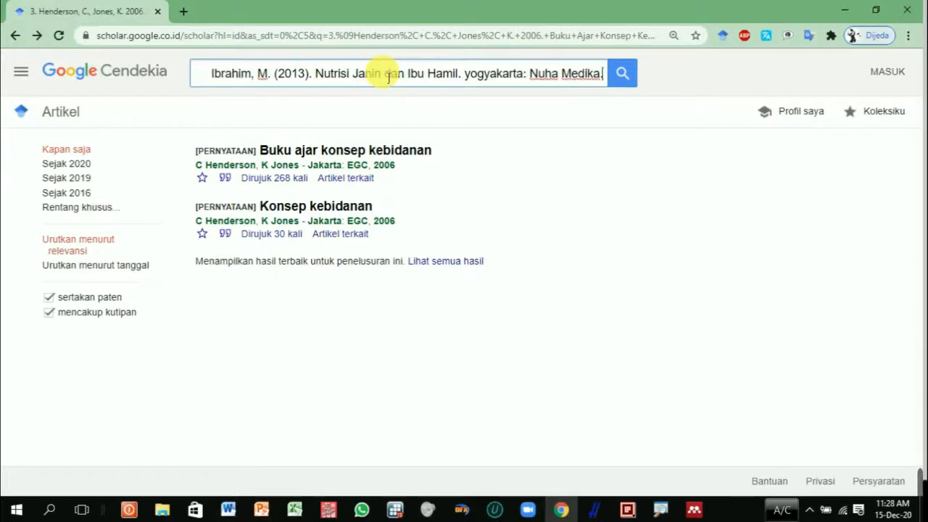
{"action": "left_click", "coordinate": [635, 87]}
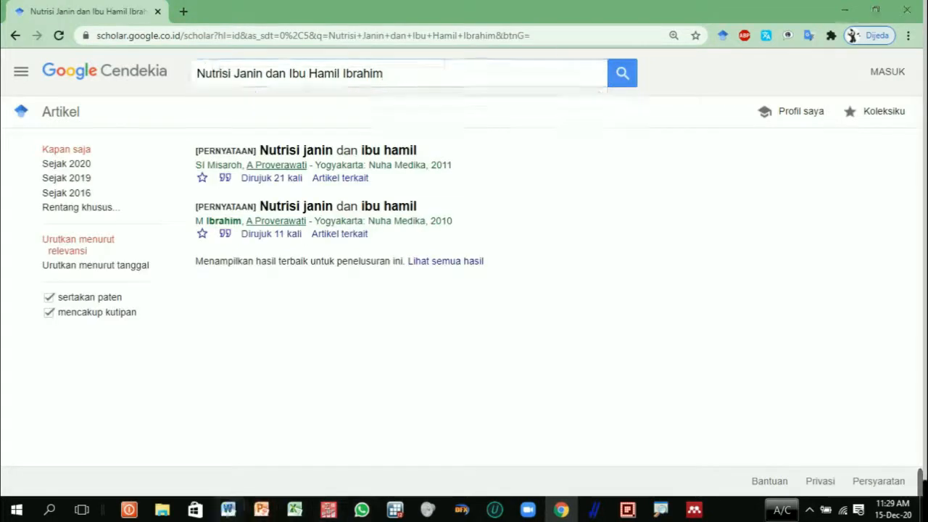
Step: Copy only the author, year and title of the fourth reference, Nutrisi Janin dan Ibu Hamil, from Word and search for them in Google Scholar
{"action": "left_click", "coordinate": [228, 509]}
{"action": "left_click", "coordinate": [444, 428]}
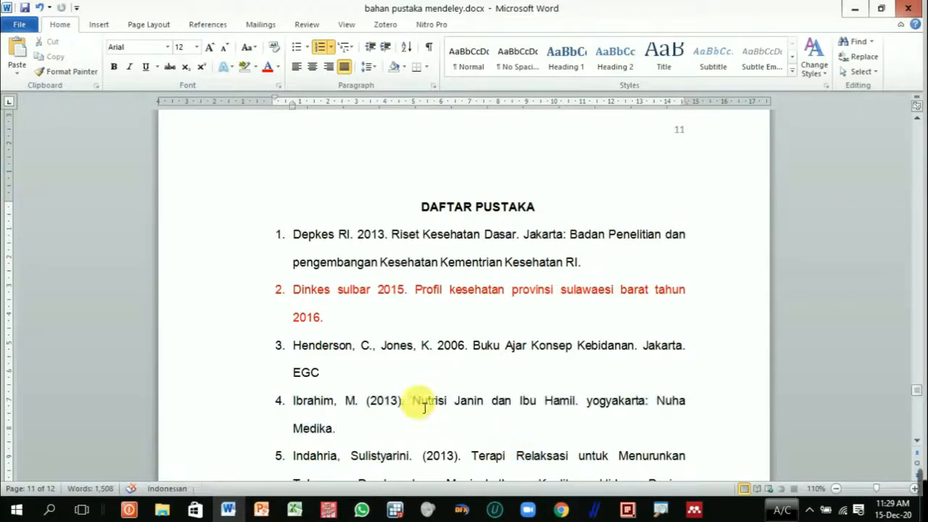
{"action": "left_click_drag", "start_coordinate": [298, 409], "coordinate": [576, 405]}
{"action": "key", "text": "ctrl+c"}
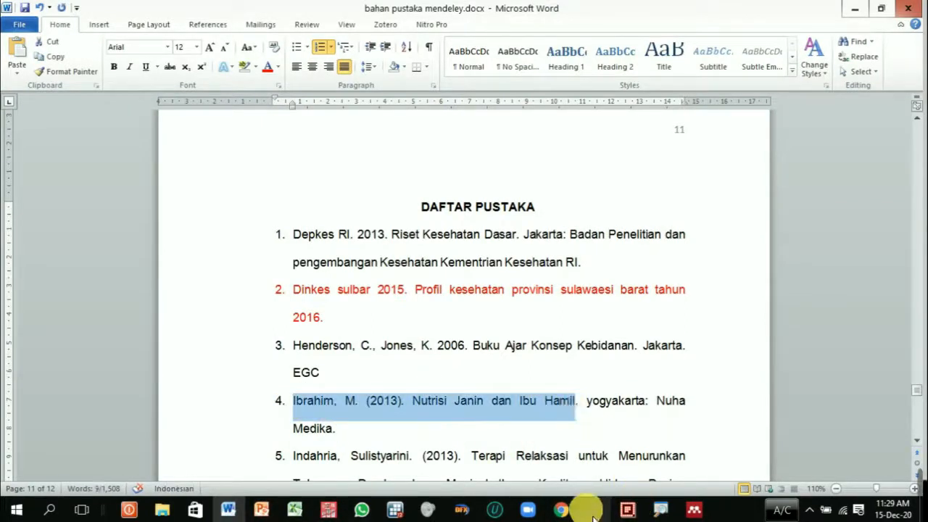
{"action": "left_click", "coordinate": [561, 509]}
{"action": "left_click", "coordinate": [412, 77]}
{"action": "left_click_drag", "start_coordinate": [412, 76], "coordinate": [197, 79]}
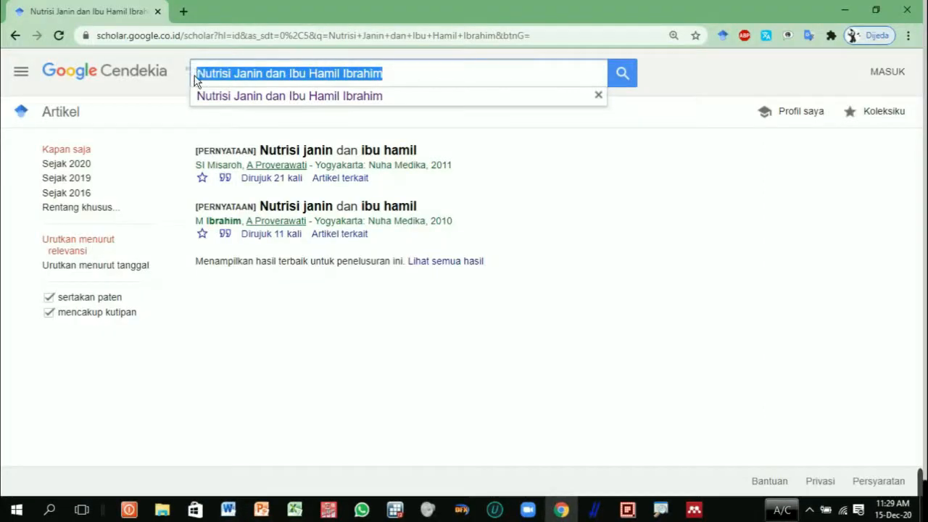
{"action": "key", "text": "ctrl+v"}
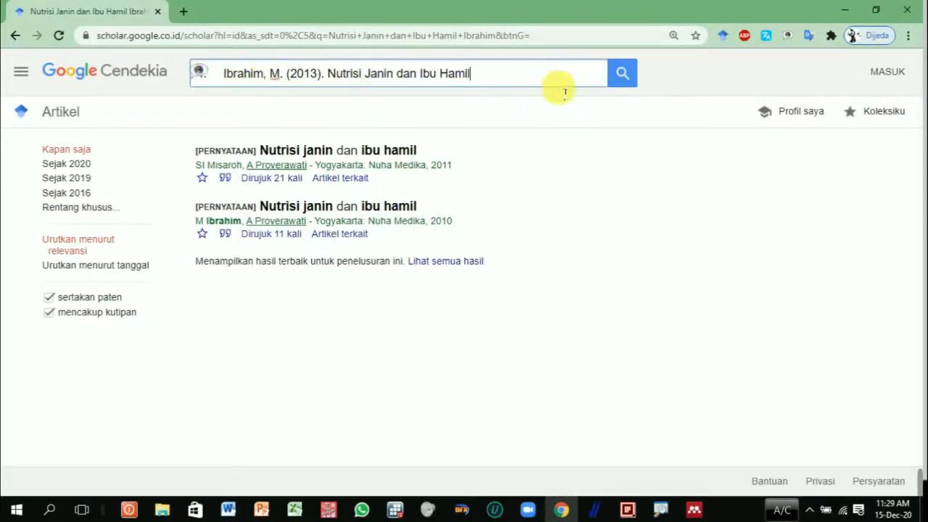
{"action": "left_click", "coordinate": [624, 85]}
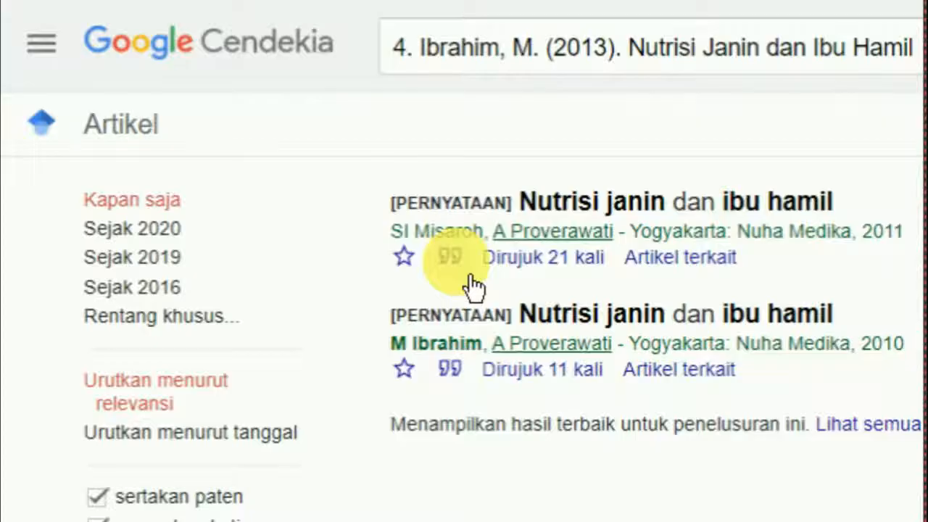
Step: Download the 2011 Nutrisi janin dan ibu hamil citation in RefMan format, import it into Mendeley Desktop and view its details in a maximized window
{"action": "left_click", "coordinate": [235, 187]}
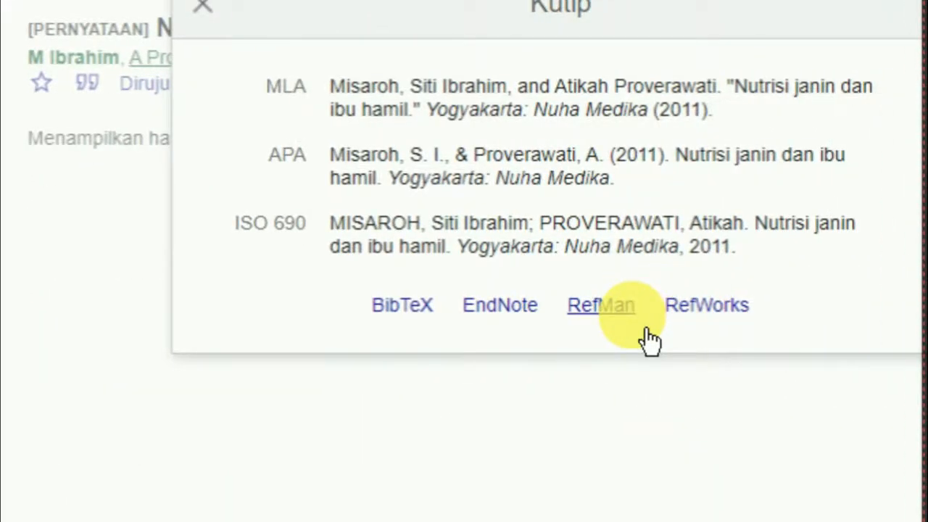
{"action": "left_click", "coordinate": [642, 330]}
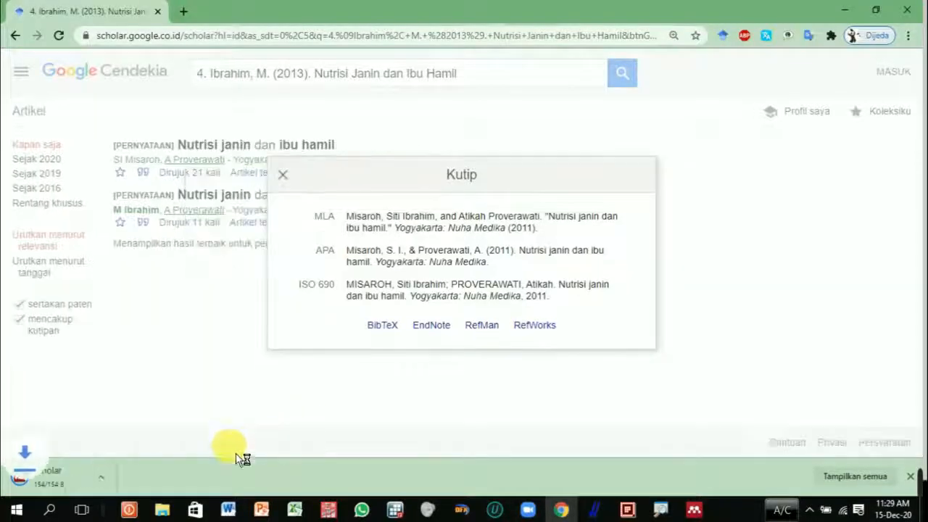
{"action": "left_click", "coordinate": [62, 488]}
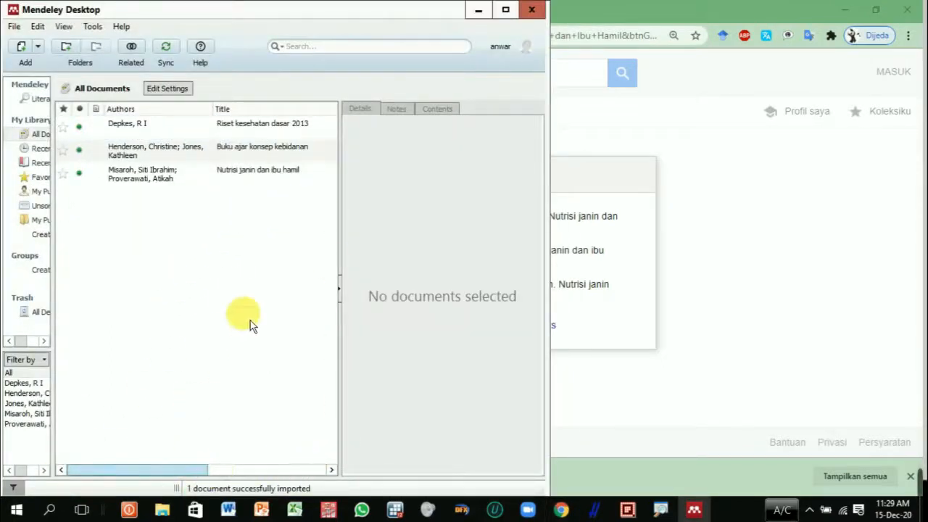
{"action": "left_click", "coordinate": [199, 195]}
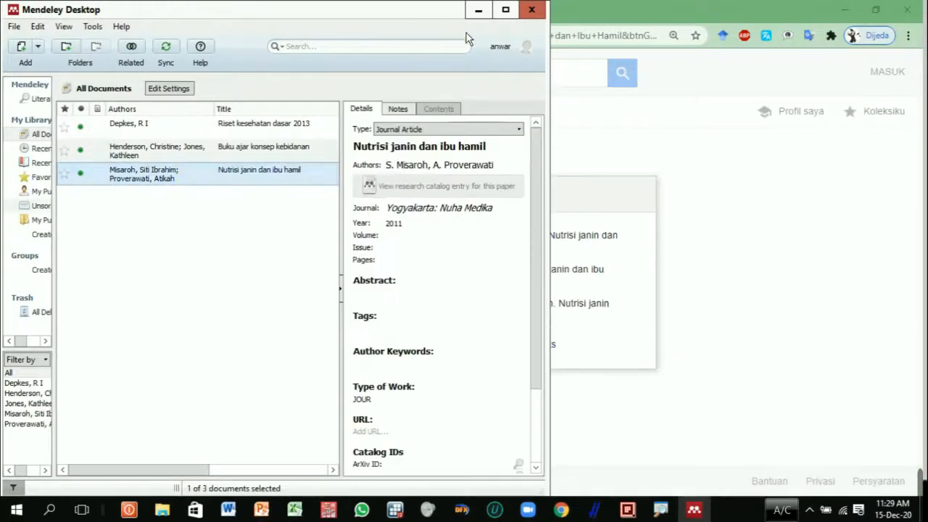
{"action": "left_click", "coordinate": [508, 12]}
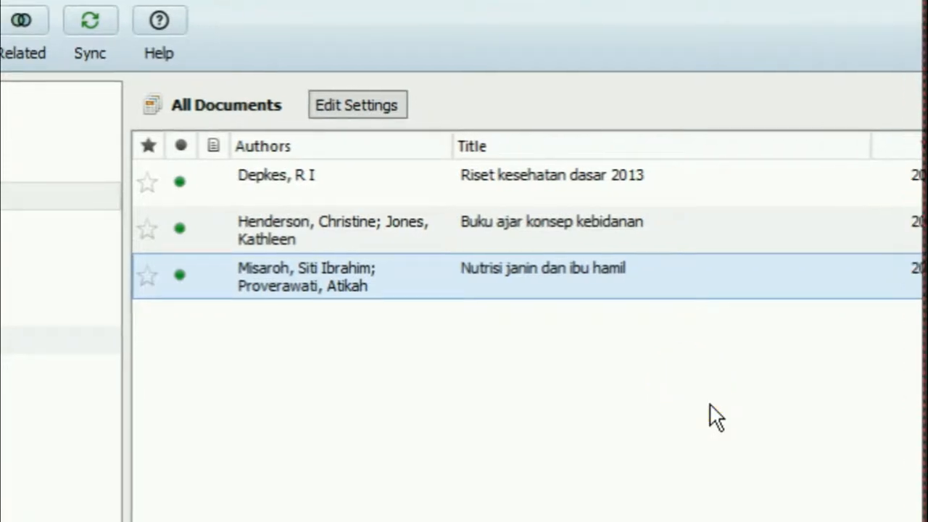
{"action": "left_click", "coordinate": [734, 425]}
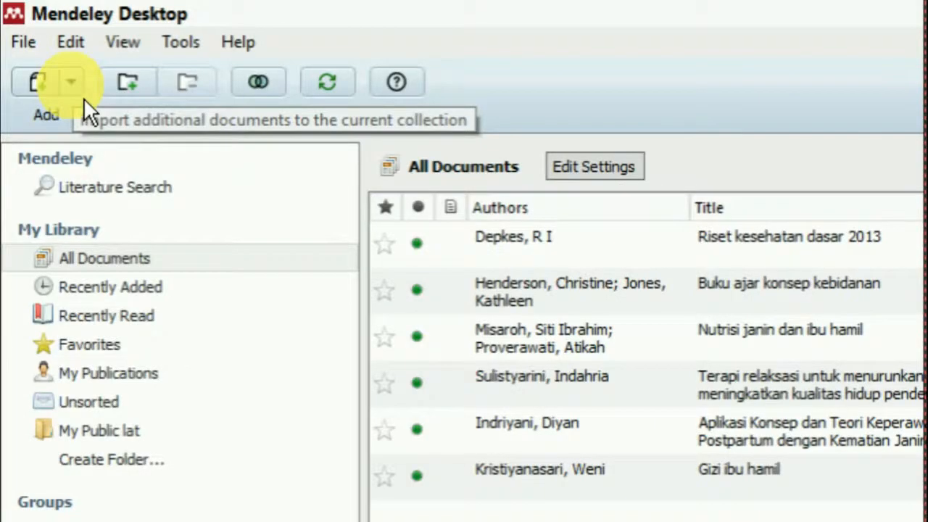
Step: Start a manual library entry and set its document type to Book
{"action": "left_click", "coordinate": [83, 97]}
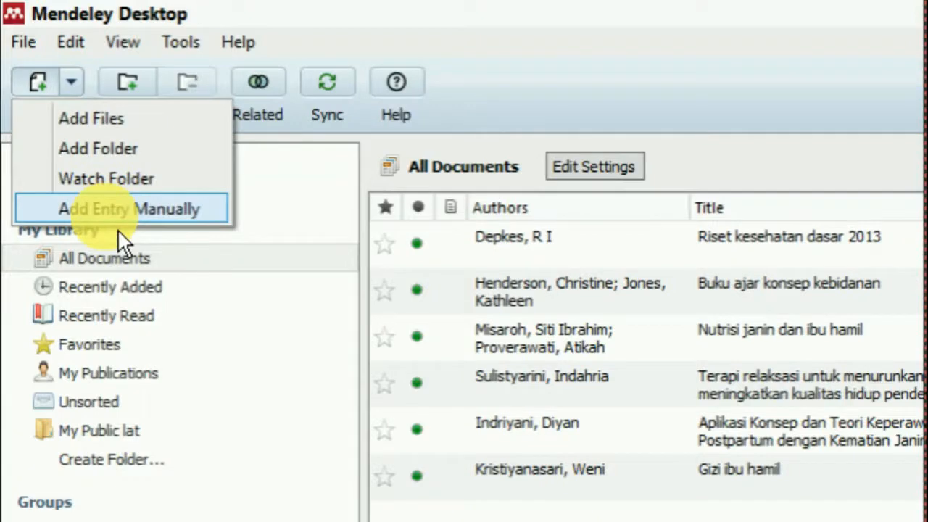
{"action": "left_click", "coordinate": [119, 209]}
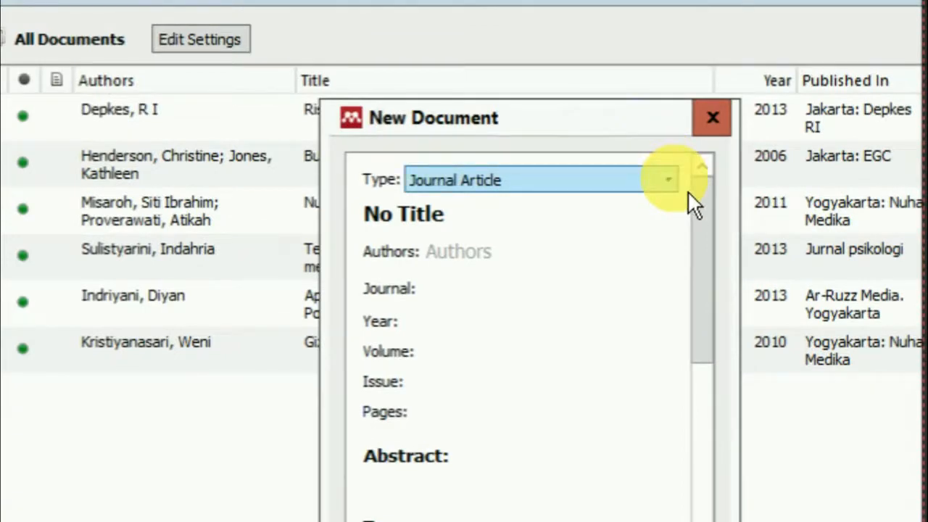
{"action": "left_click", "coordinate": [689, 193]}
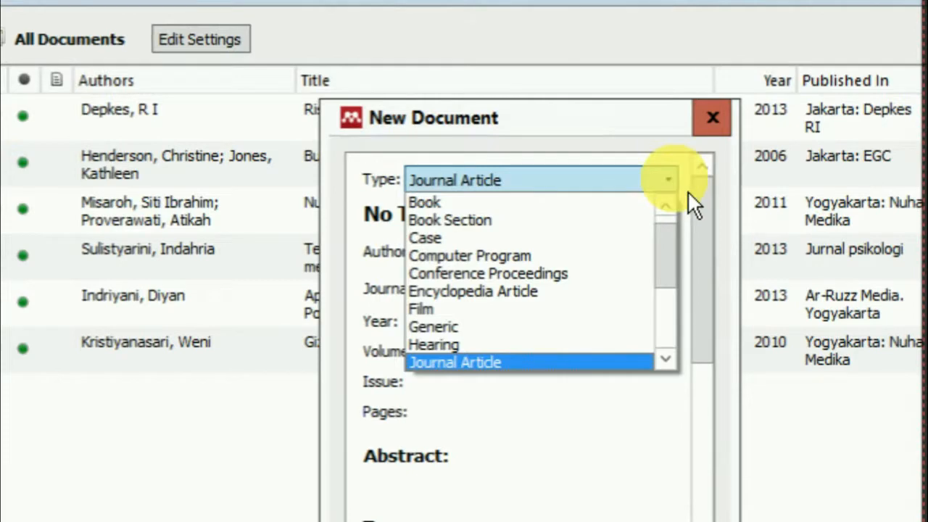
{"action": "left_click_drag", "start_coordinate": [686, 255], "coordinate": [690, 355]}
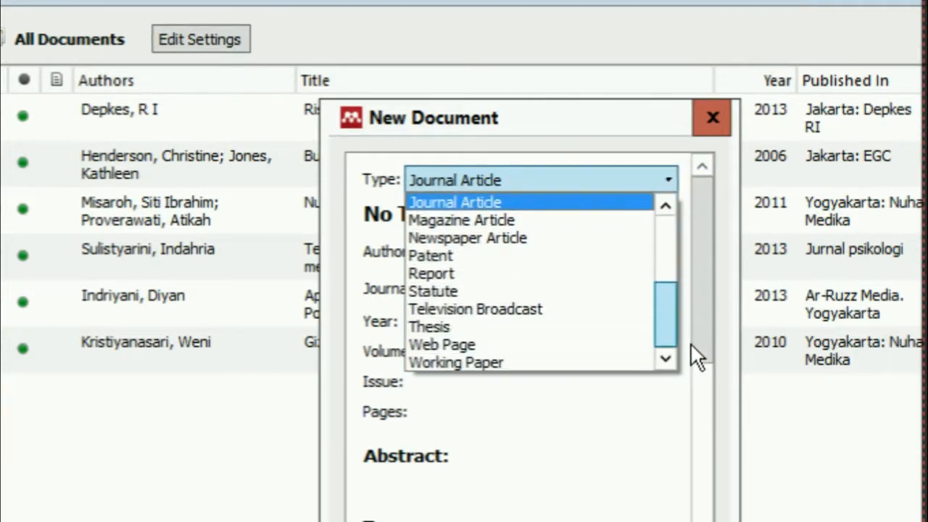
{"action": "left_click_drag", "start_coordinate": [693, 321], "coordinate": [695, 244]}
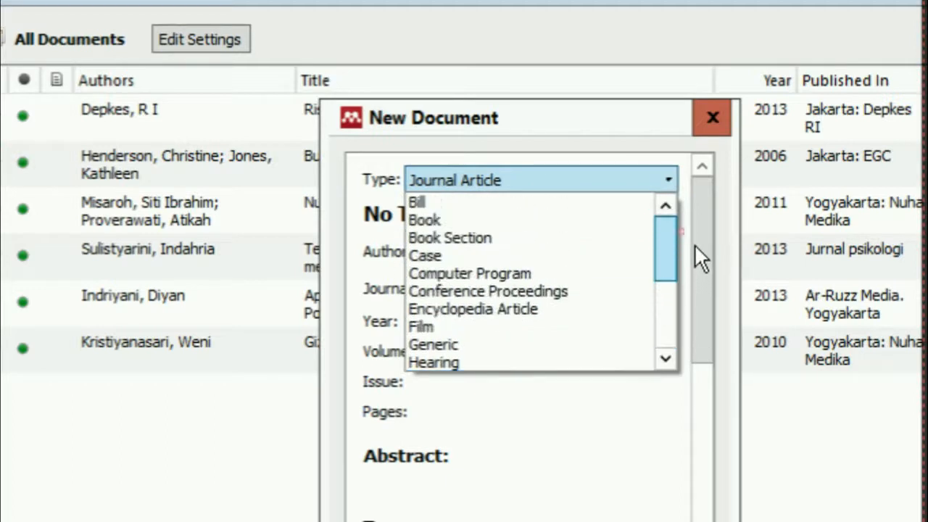
{"action": "left_click", "coordinate": [557, 221]}
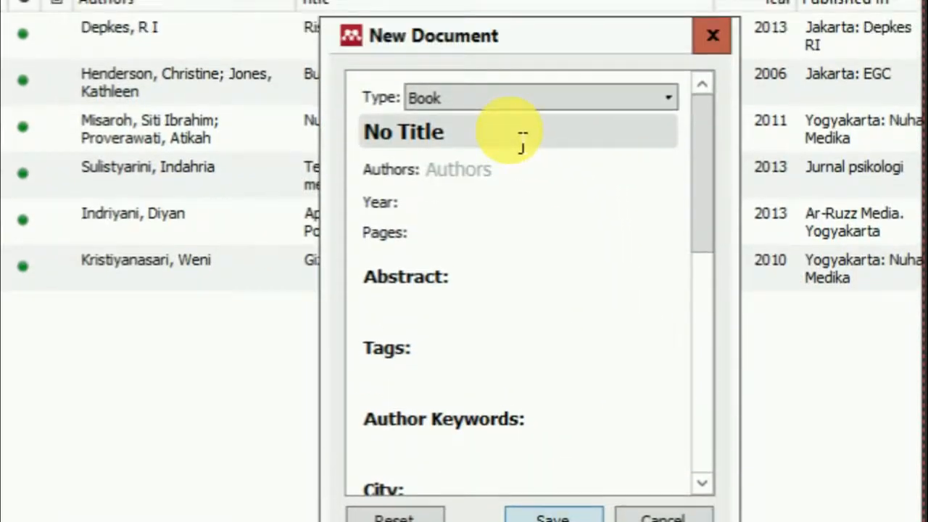
Step: Replace the placeholder title with "Profil kesehatan provinsi sulawaesi barat tahun 2016", copied from the second reference in Word and pasted into Mendeley Desktop
{"action": "left_click", "coordinate": [523, 84]}
{"action": "left_click_drag", "start_coordinate": [522, 140], "coordinate": [346, 129]}
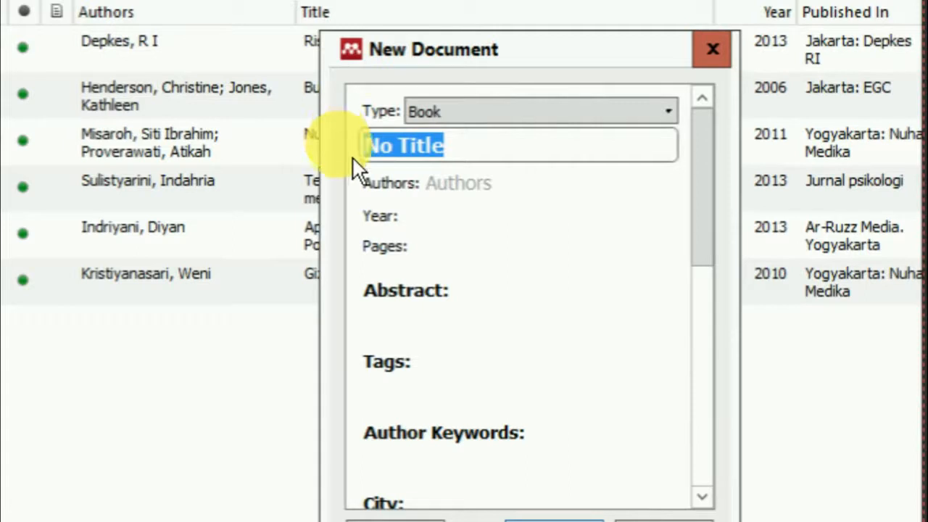
{"action": "key", "text": "BackSpace"}
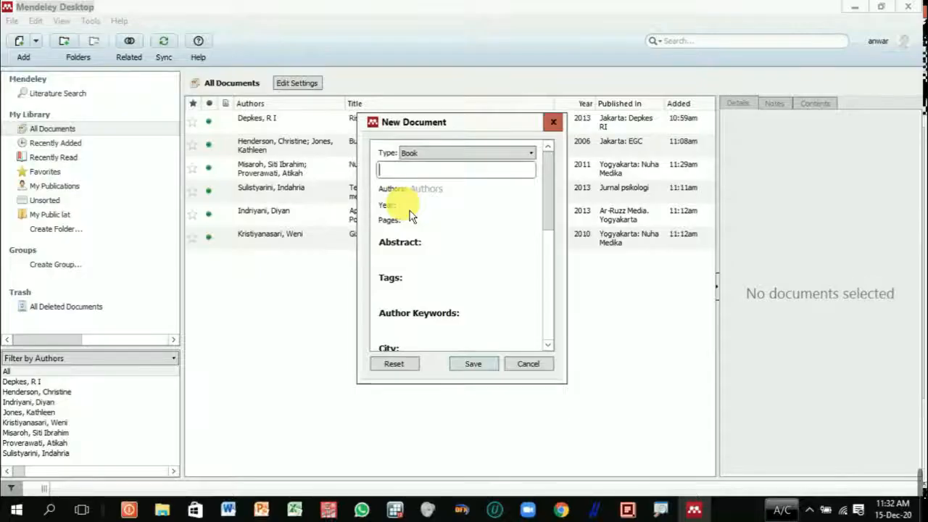
{"action": "left_click", "coordinate": [230, 510]}
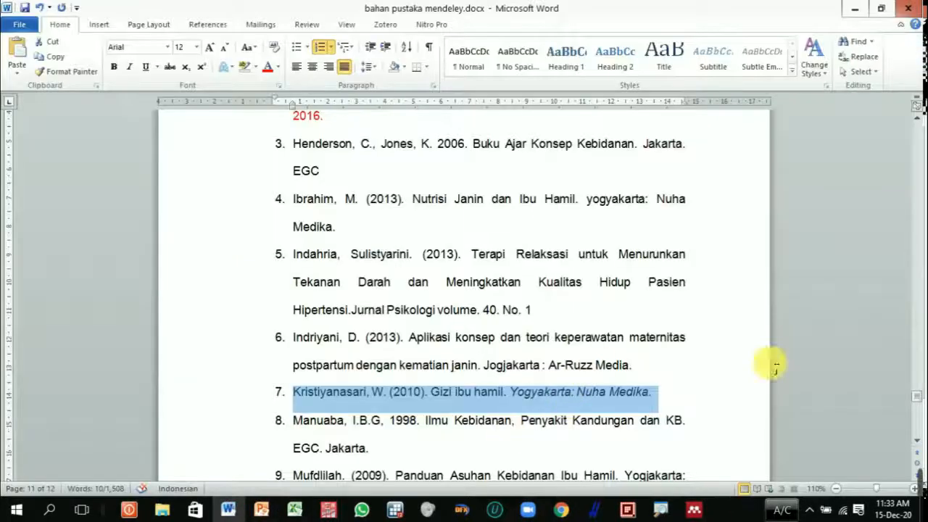
{"action": "scroll", "coordinate": [714, 363], "scroll_direction": "up", "scroll_amount": 4}
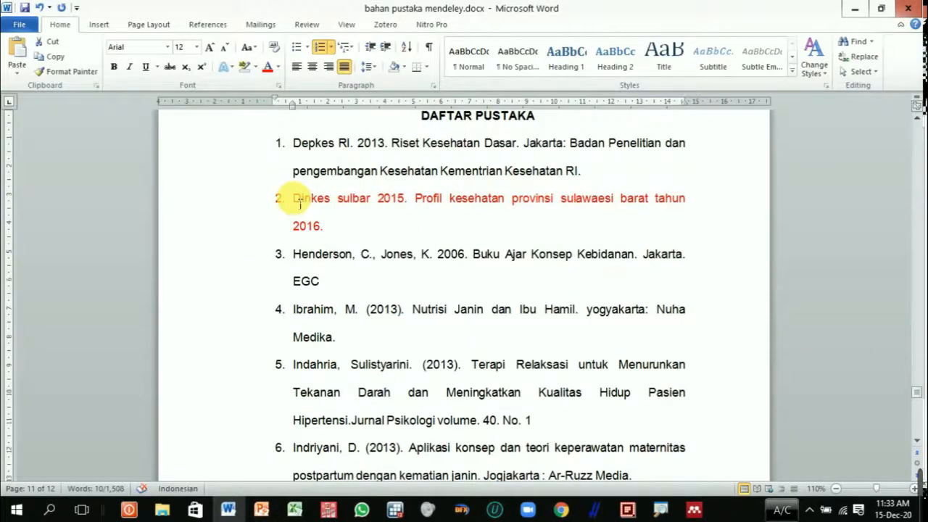
{"action": "left_click_drag", "start_coordinate": [420, 199], "coordinate": [653, 211]}
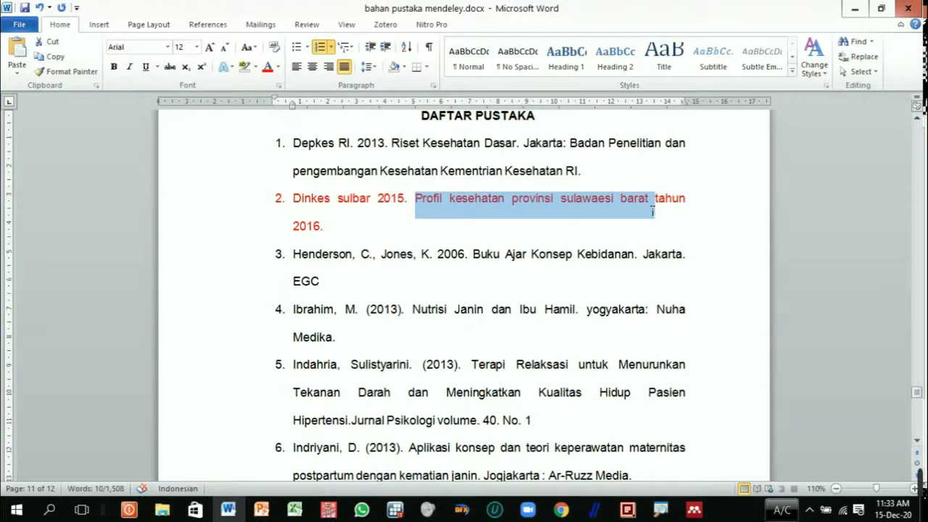
{"action": "left_click_drag", "start_coordinate": [652, 210], "coordinate": [655, 218]}
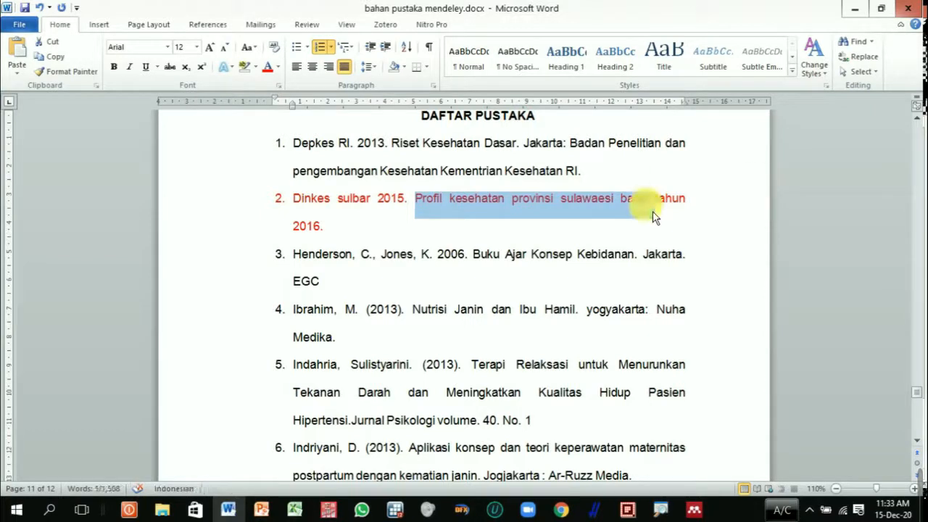
{"action": "left_click", "coordinate": [648, 209]}
{"action": "left_click_drag", "start_coordinate": [421, 216], "coordinate": [328, 238]}
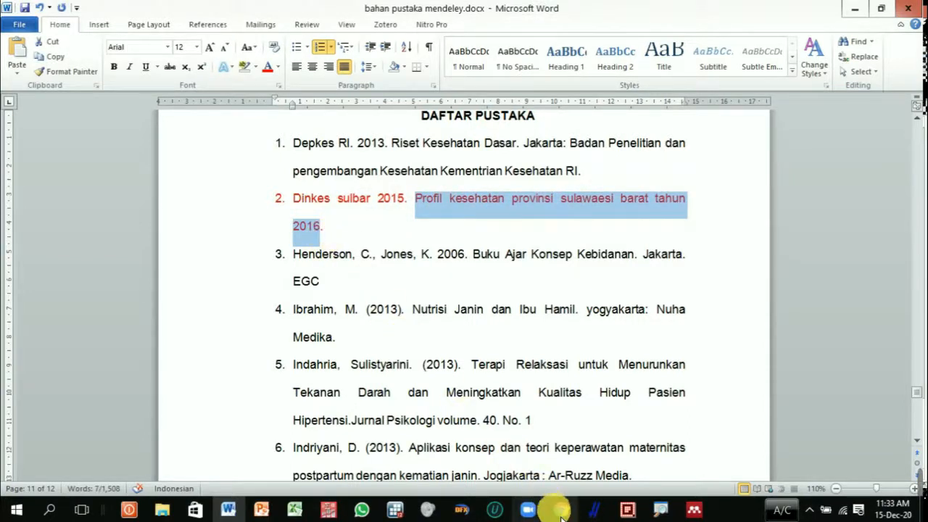
{"action": "left_click", "coordinate": [694, 510]}
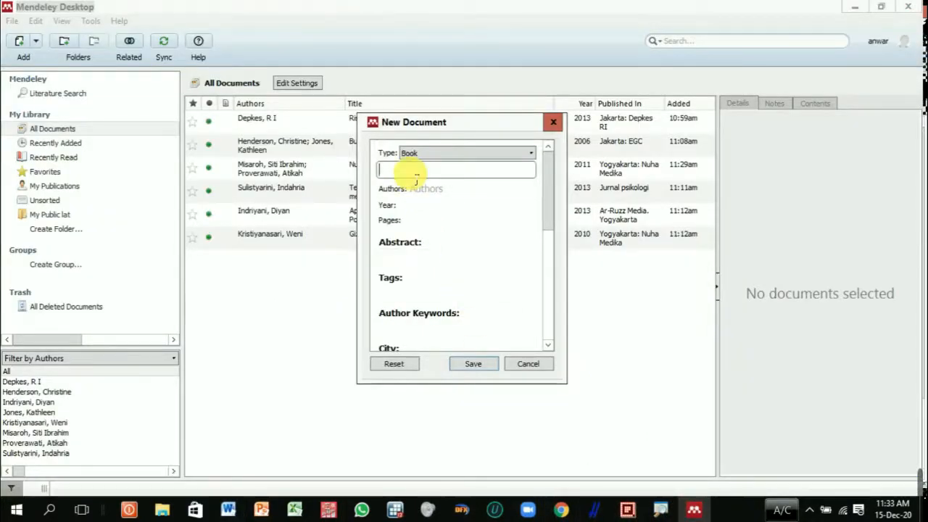
{"action": "type", "text": "Profil kesehatan provinsi sulawesi barat tahun 2016"}
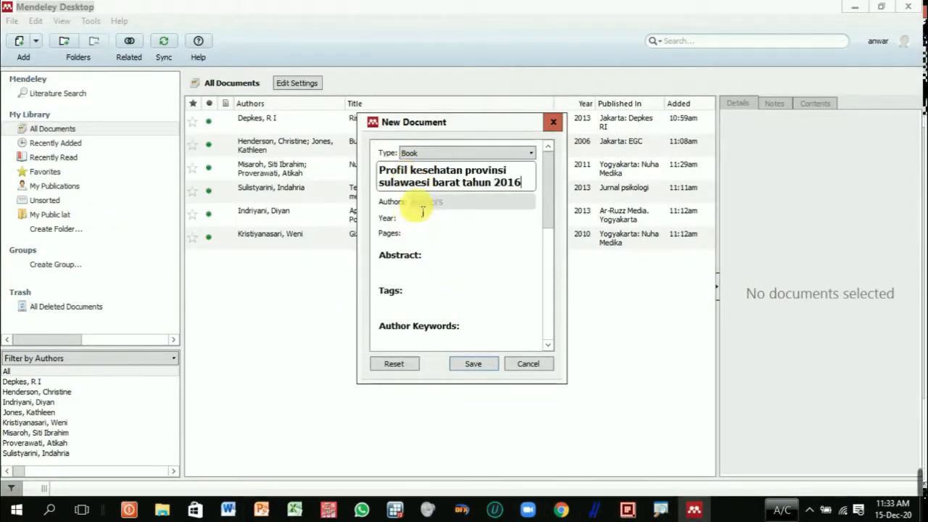
Step: Enter "Dinkes Prop. Sulbar" as the author of the new book entry
{"action": "left_click", "coordinate": [422, 203]}
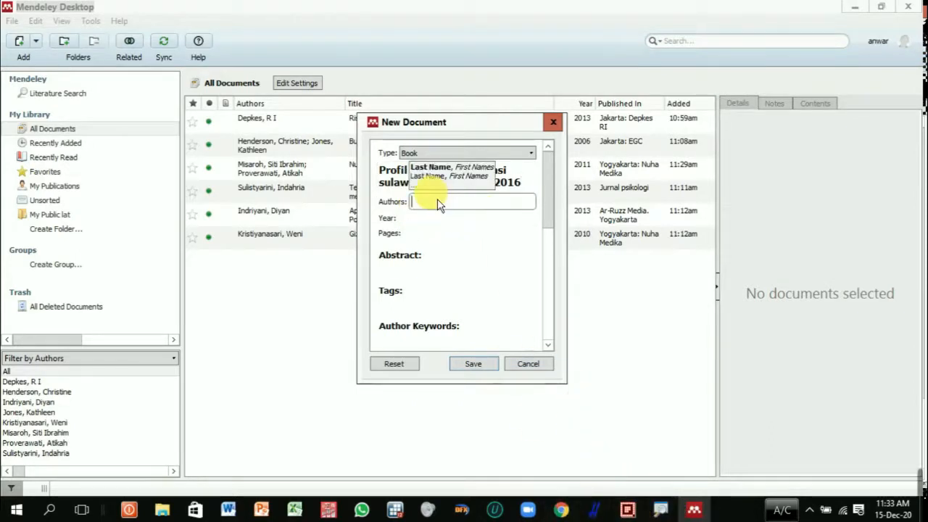
{"action": "type", "text": "Di"}
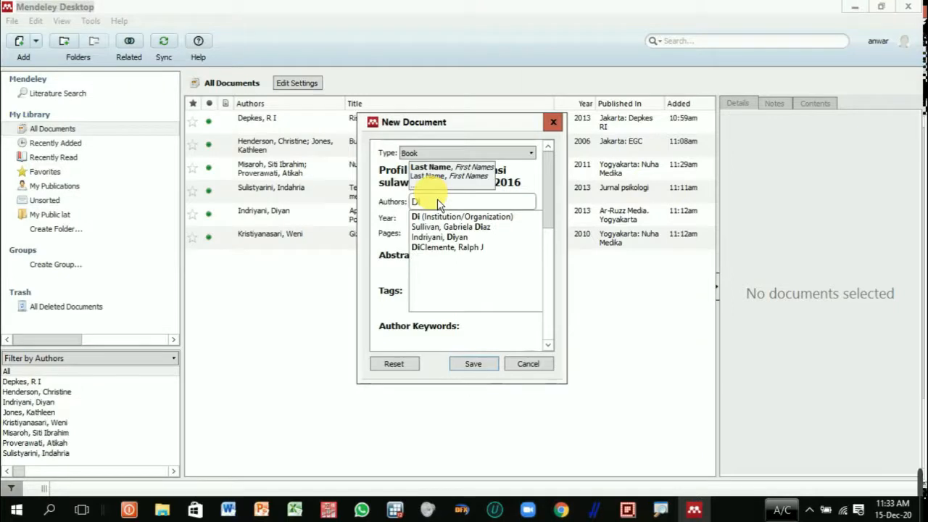
{"action": "type", "text": "nkes"}
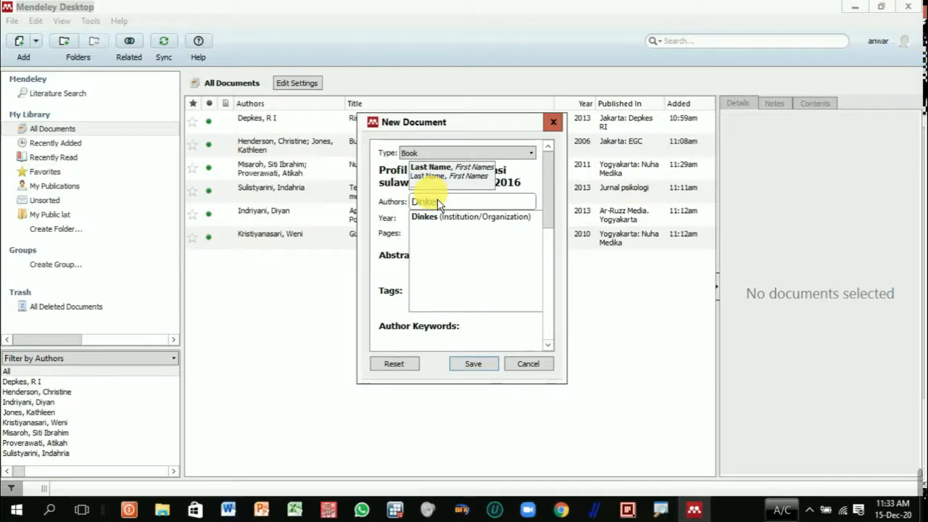
{"action": "type", "text": " Prs"}
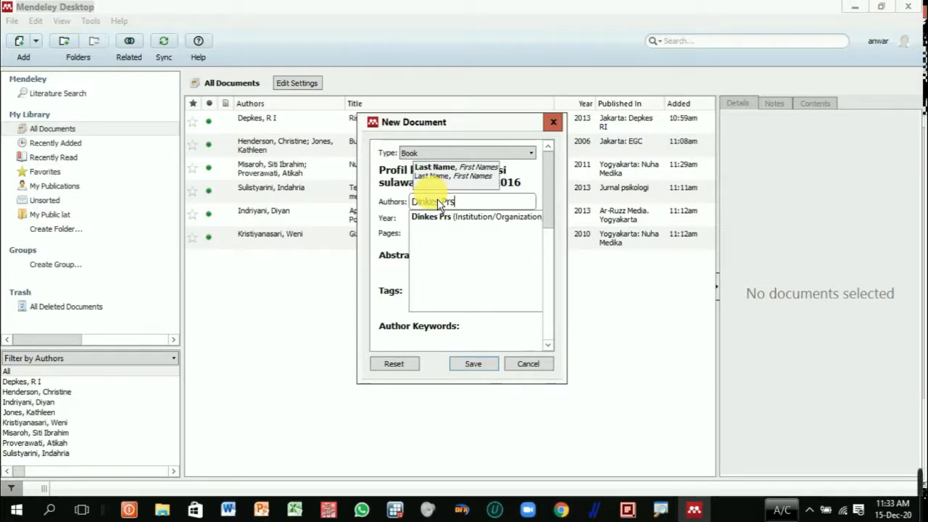
{"action": "key", "text": "BackSpace"}
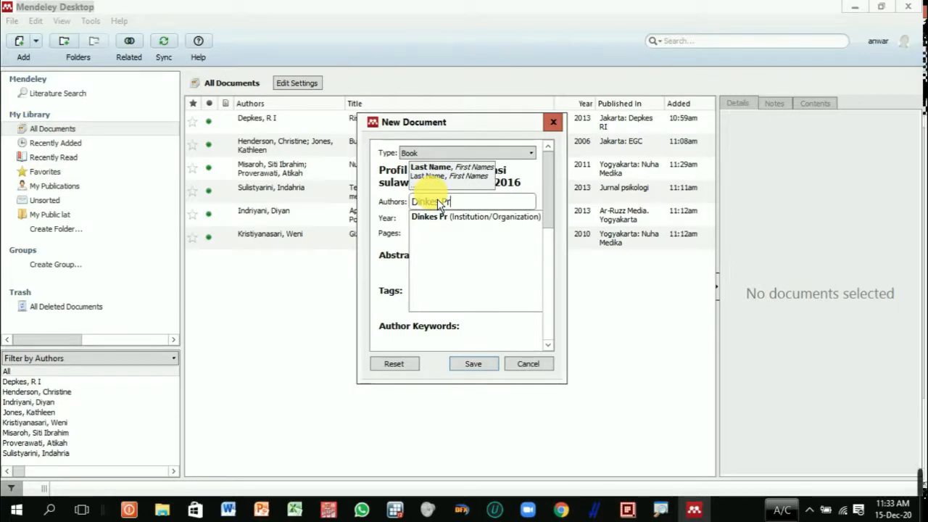
{"action": "type", "text": "op"}
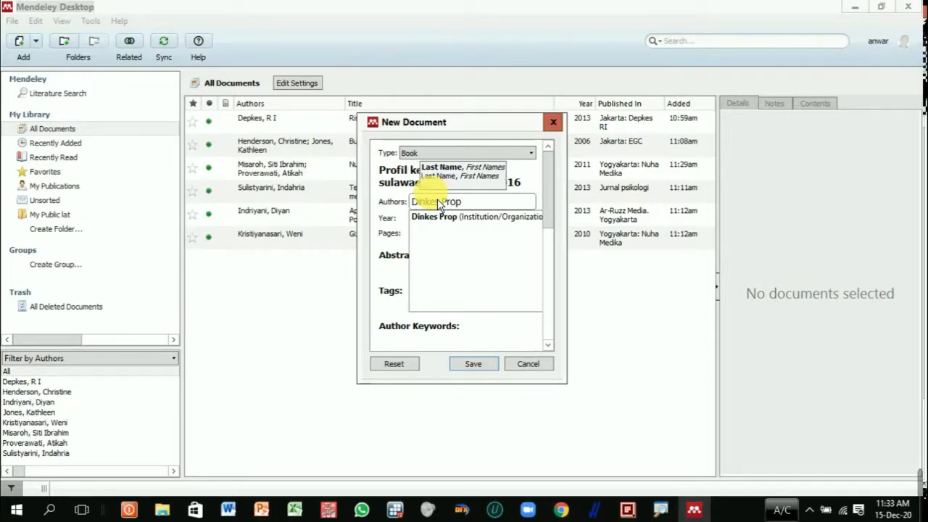
{"action": "type", "text": ". Sulbar"}
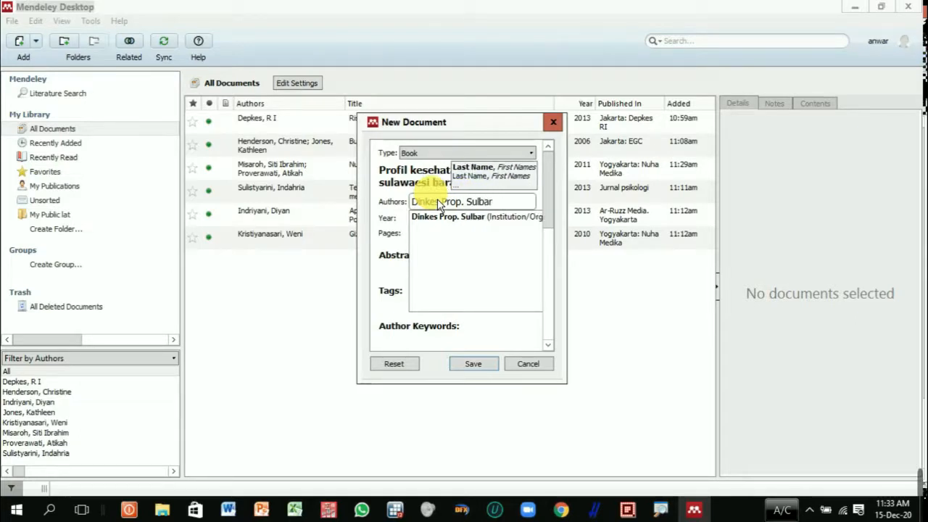
{"action": "left_click", "coordinate": [384, 257]}
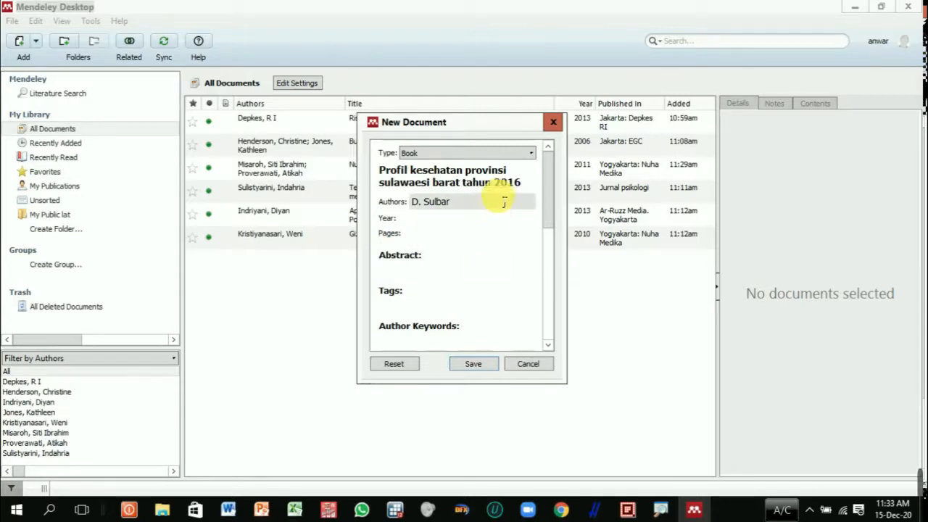
Step: Set the new entry's year to 2017 and save the entry to the library
{"action": "left_click", "coordinate": [451, 220]}
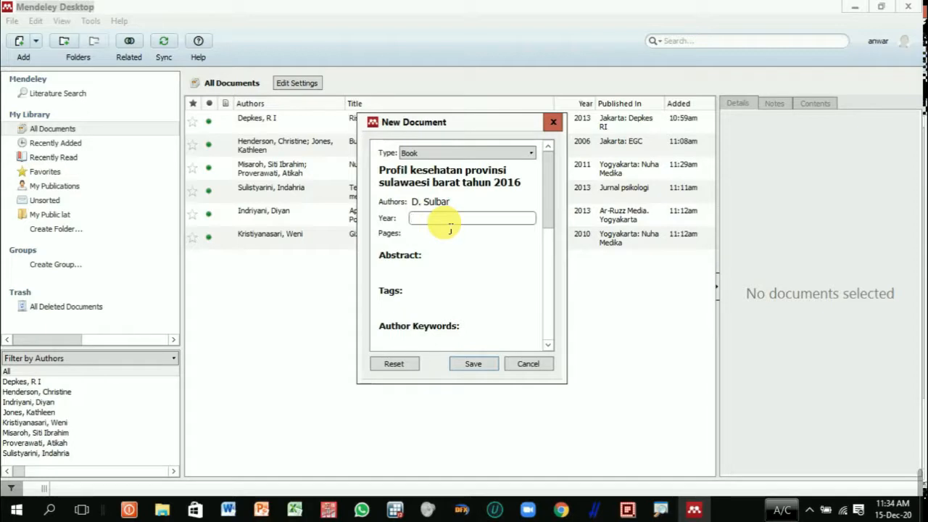
{"action": "type", "text": "17"}
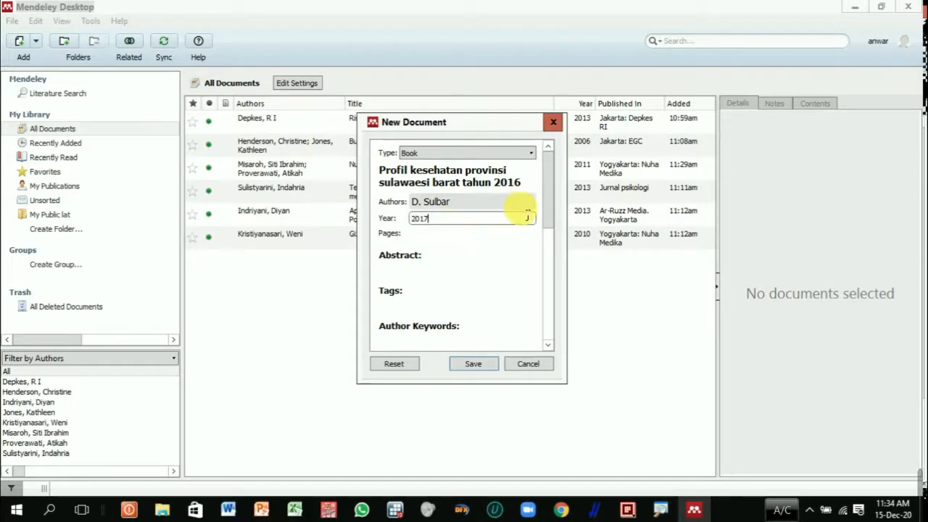
{"action": "left_click", "coordinate": [555, 220]}
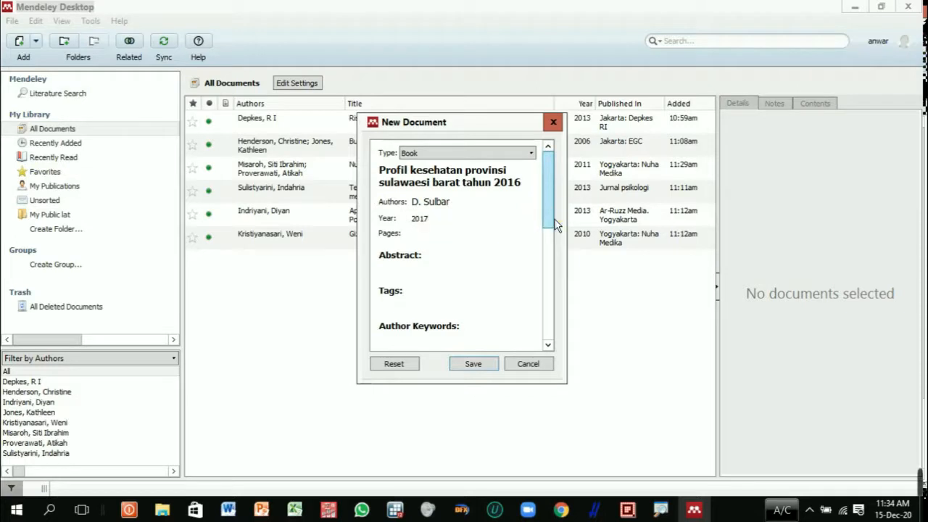
{"action": "left_click", "coordinate": [548, 209]}
{"action": "left_click", "coordinate": [486, 368]}
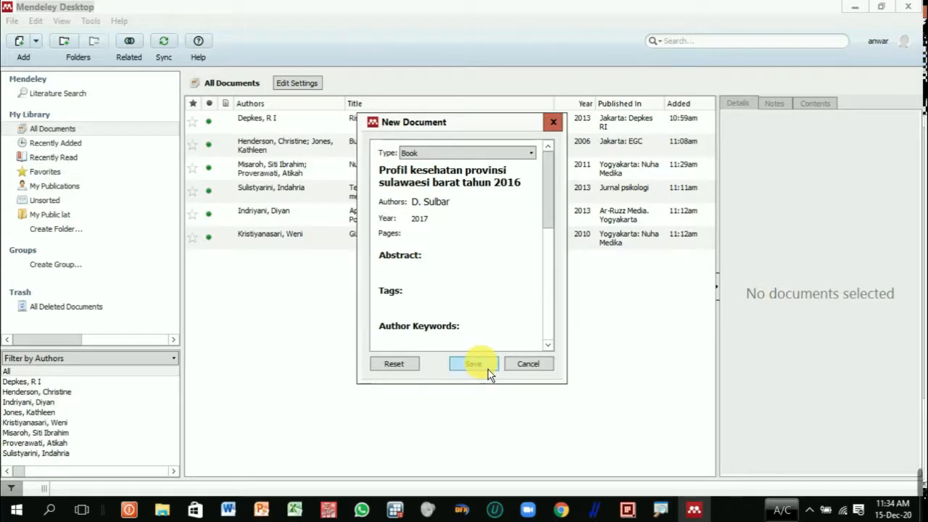
{"action": "left_click", "coordinate": [489, 368]}
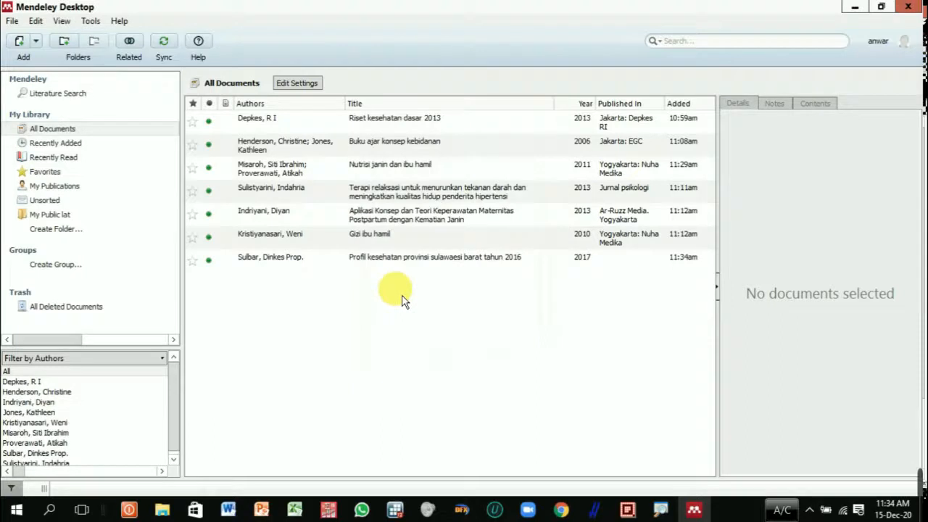
Step: Examine the details and author name parts of the new Profil kesehatan provinsi sulawaesi barat entry
{"action": "left_click", "coordinate": [403, 267]}
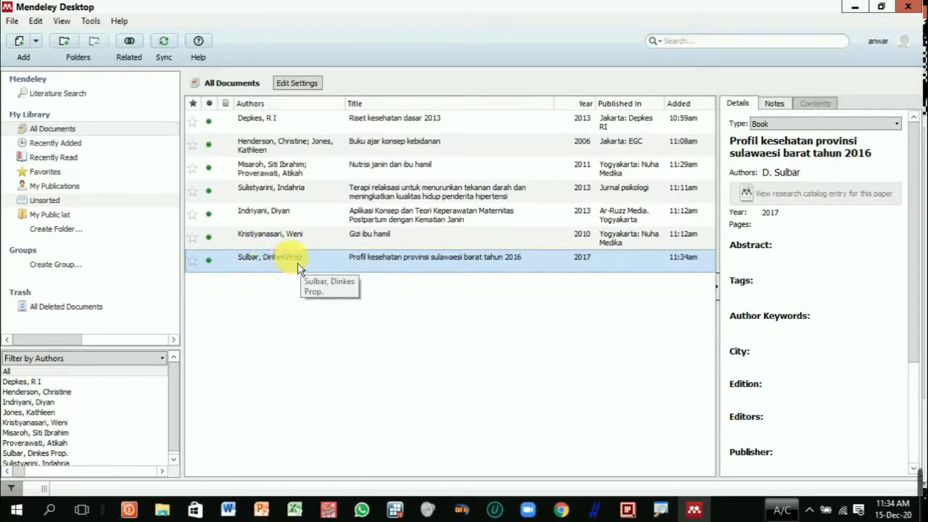
{"action": "left_click", "coordinate": [813, 176]}
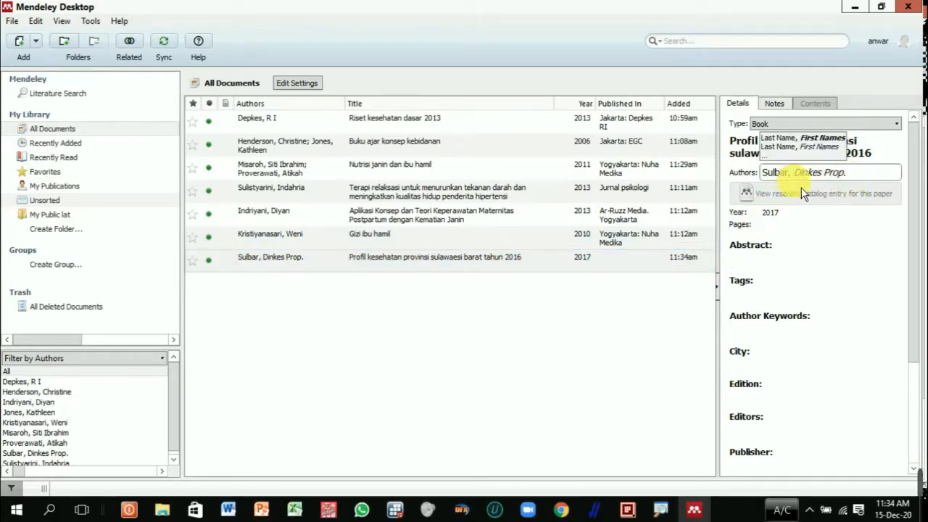
{"action": "left_click", "coordinate": [476, 265]}
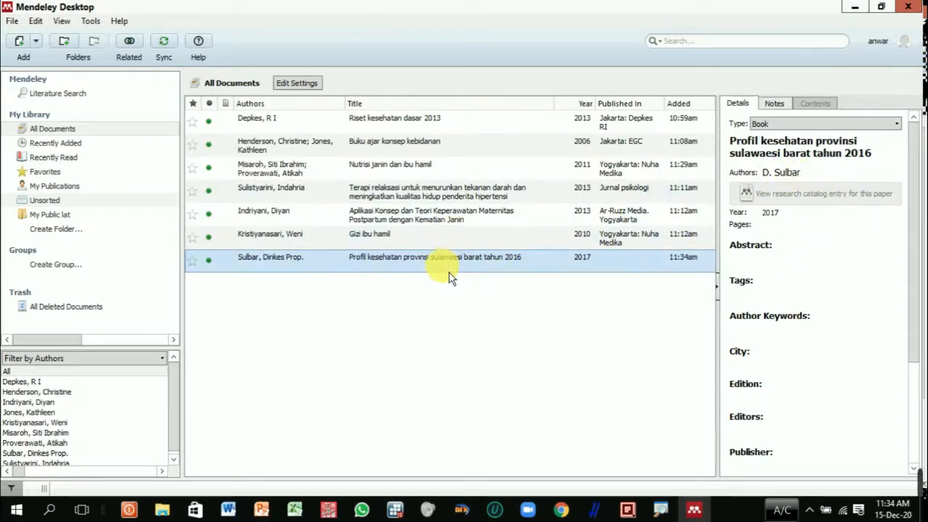
{"action": "left_click", "coordinate": [598, 369]}
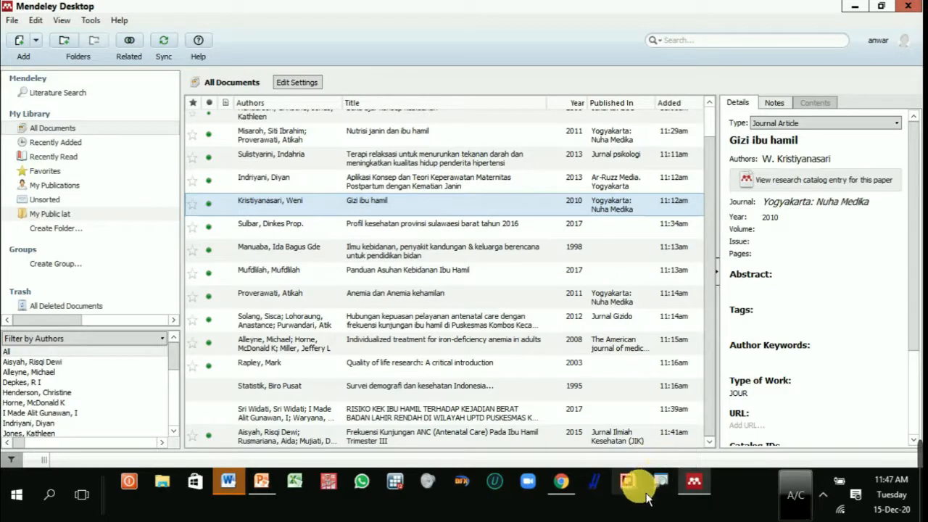
Step: Switch to Word and insert the Mendeley citation for "Gizi ibu hamil" (2010) at the end of the first LATAR BELAKANG paragraph
{"action": "left_click", "coordinate": [235, 487]}
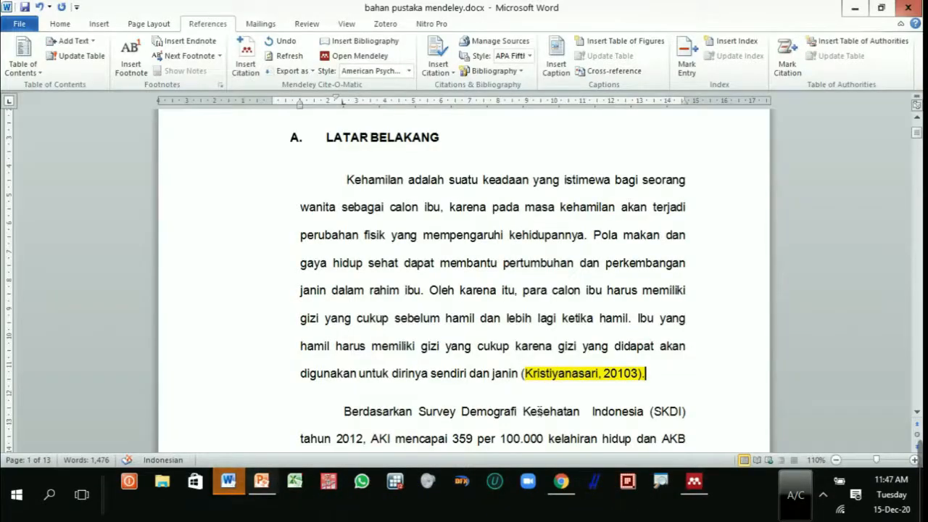
{"action": "left_click", "coordinate": [655, 372]}
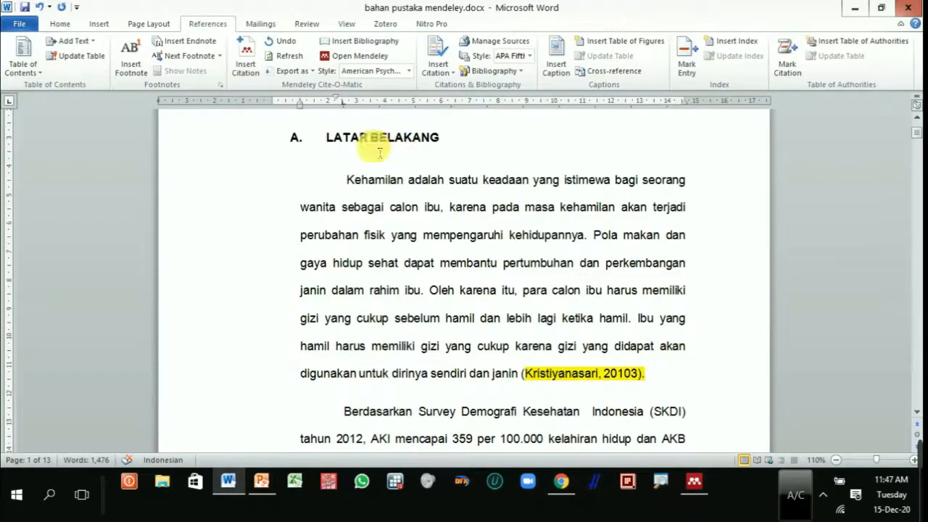
{"action": "left_click", "coordinate": [245, 59]}
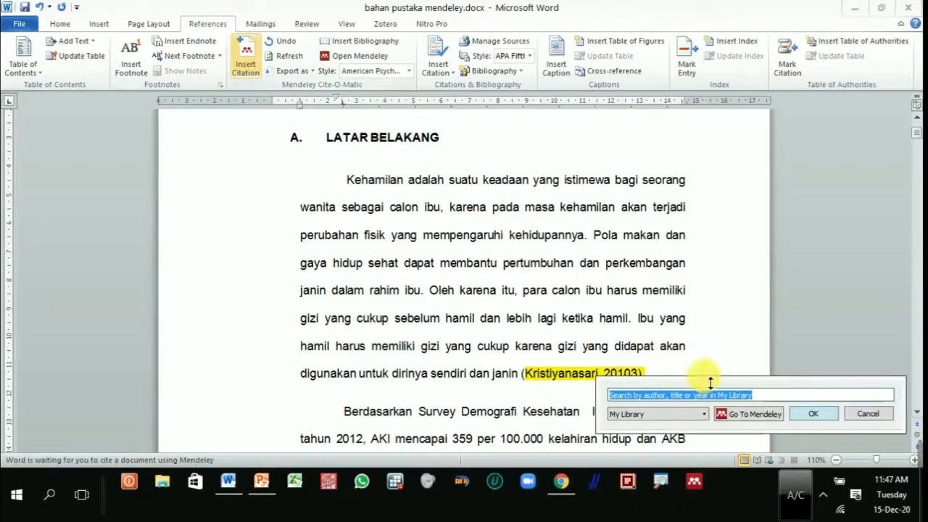
{"action": "left_click_drag", "start_coordinate": [736, 397], "coordinate": [484, 247]}
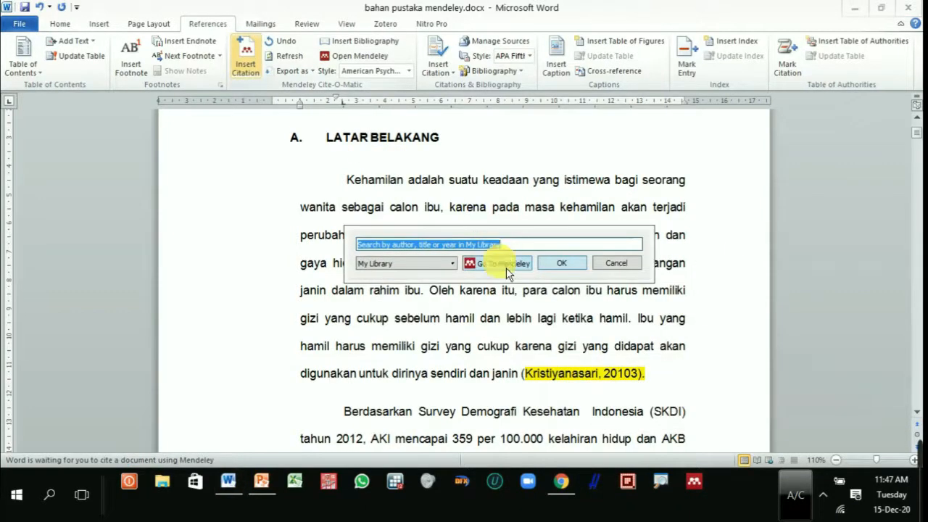
{"action": "left_click", "coordinate": [499, 263]}
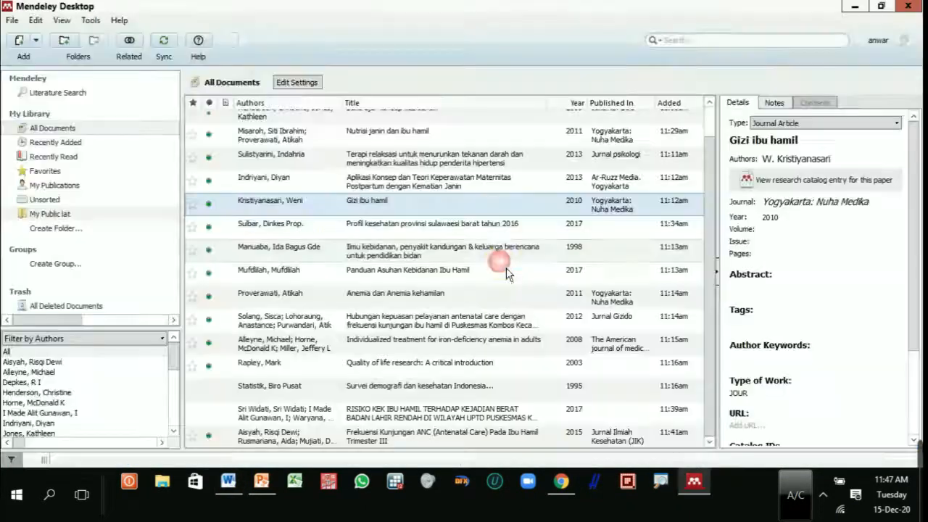
{"action": "left_click", "coordinate": [431, 231]}
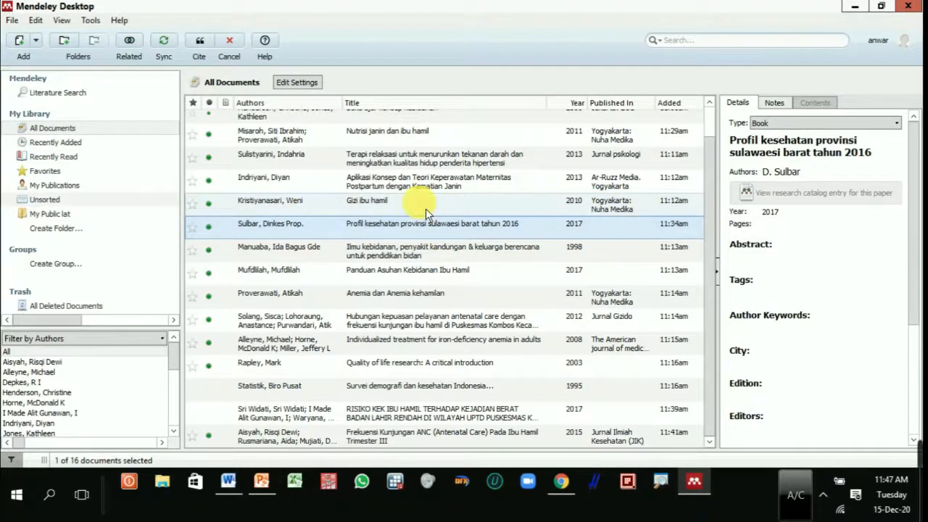
{"action": "left_click", "coordinate": [426, 203]}
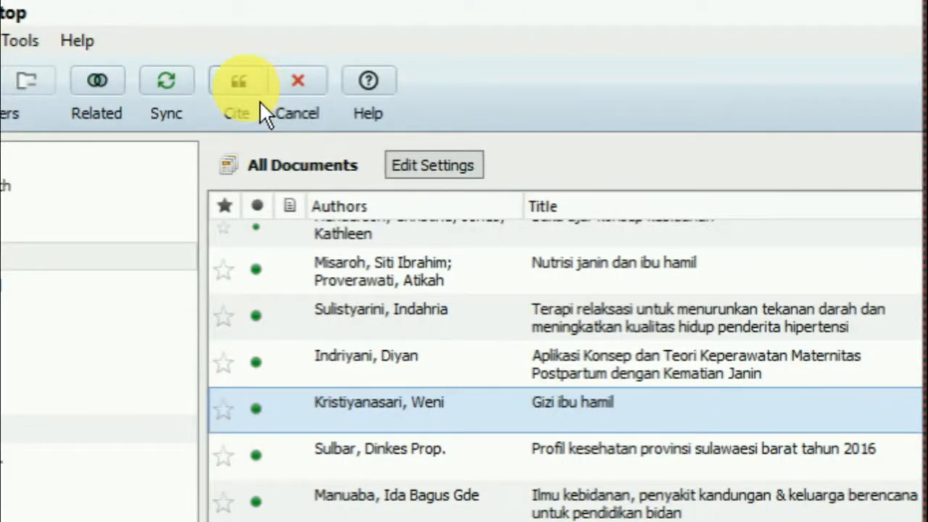
{"action": "left_click", "coordinate": [260, 101]}
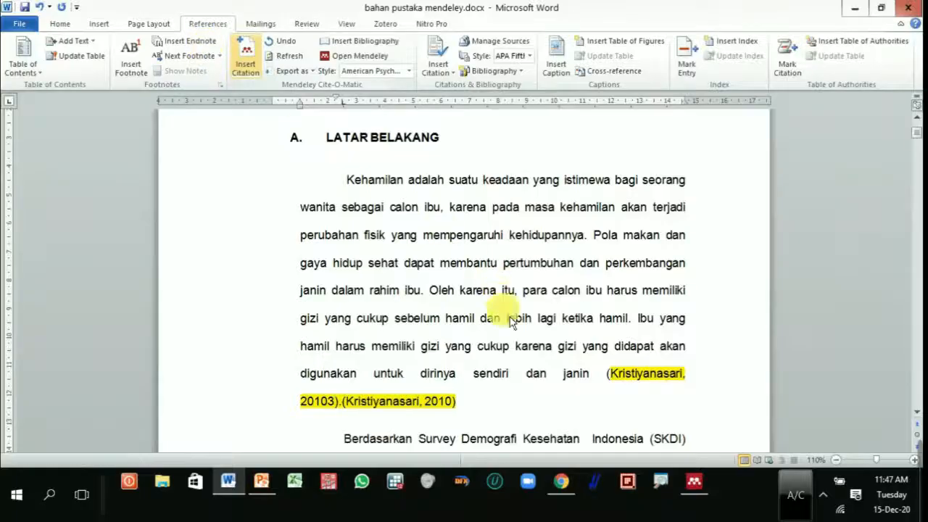
{"action": "left_click", "coordinate": [489, 402]}
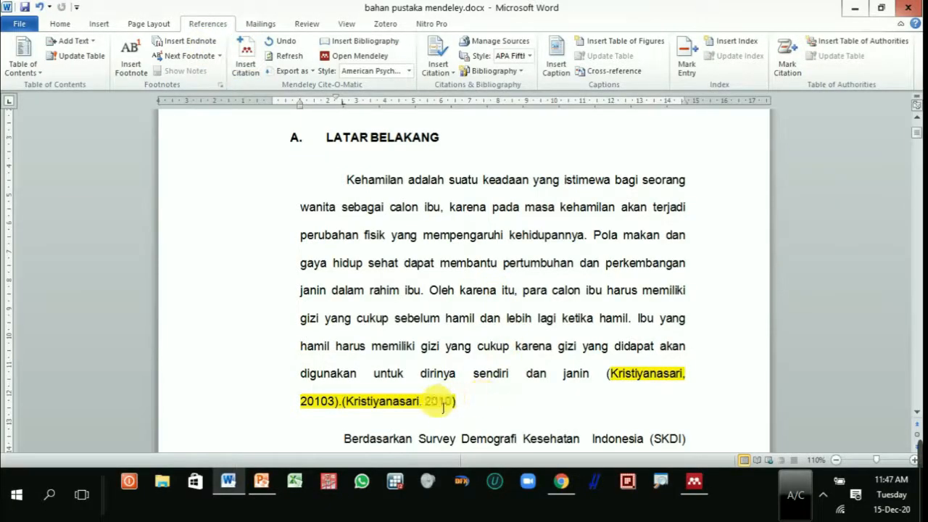
{"action": "left_click_drag", "start_coordinate": [436, 406], "coordinate": [468, 416]}
{"action": "left_click", "coordinate": [476, 413]}
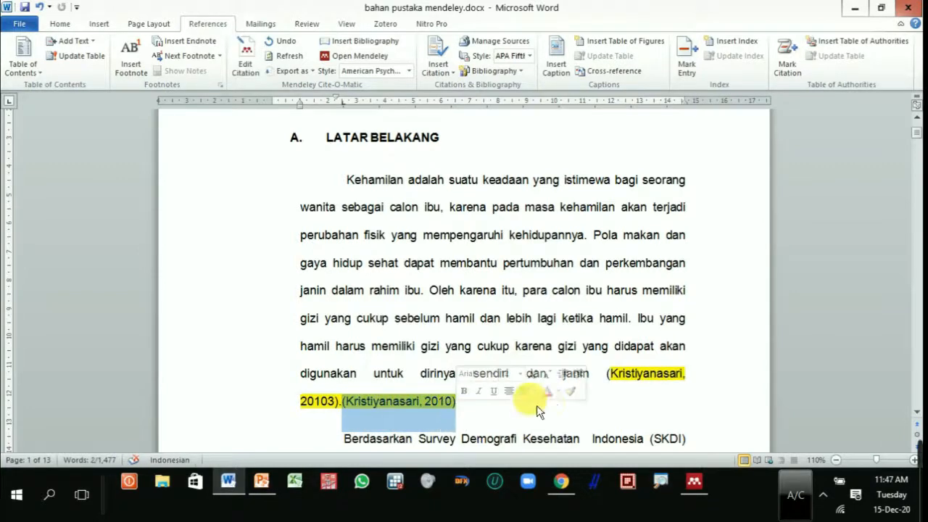
{"action": "left_click", "coordinate": [469, 422]}
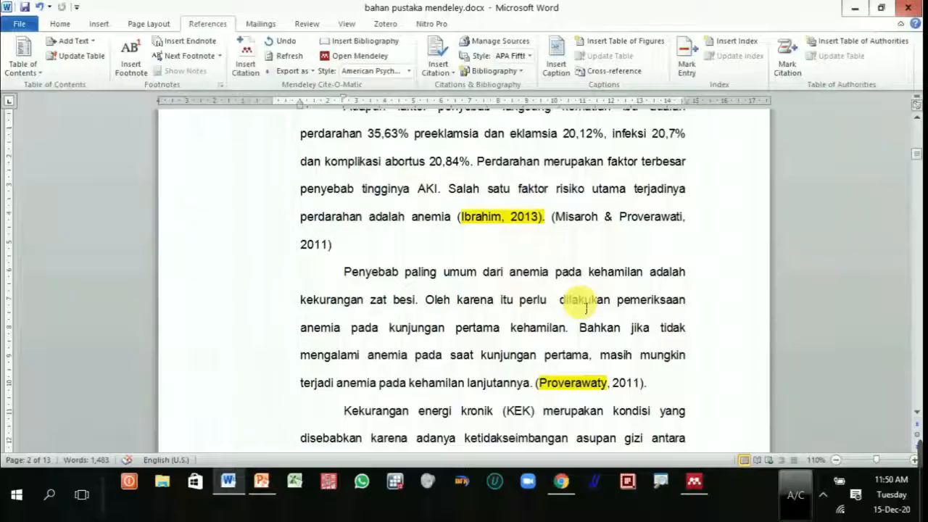
Step: Insert the Mendeley citation for "Anemia dan Anemia kehamilan" (2011) at the end of the paragraph starting "Penyebab paling umum dari anemia"
{"action": "scroll", "coordinate": [586, 308], "scroll_direction": "down", "scroll_amount": 2}
{"action": "left_click", "coordinate": [664, 314]}
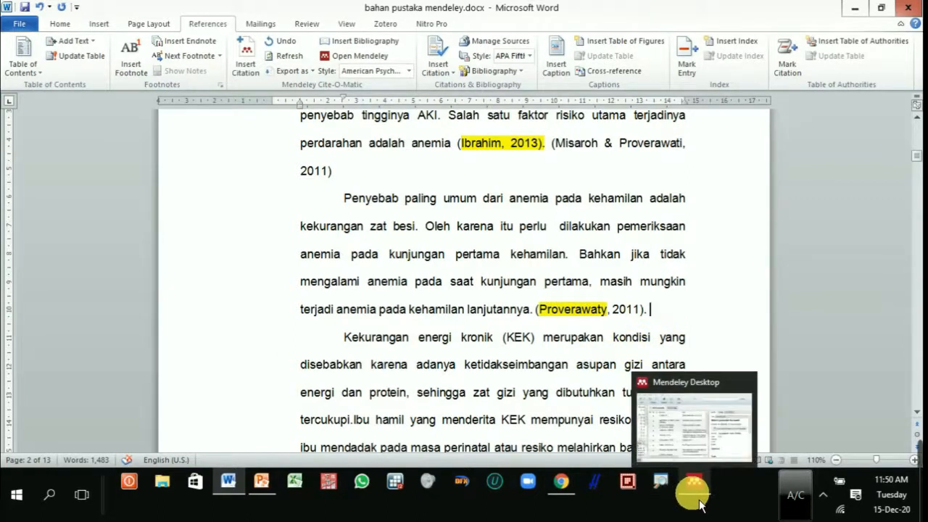
{"action": "left_click", "coordinate": [254, 72]}
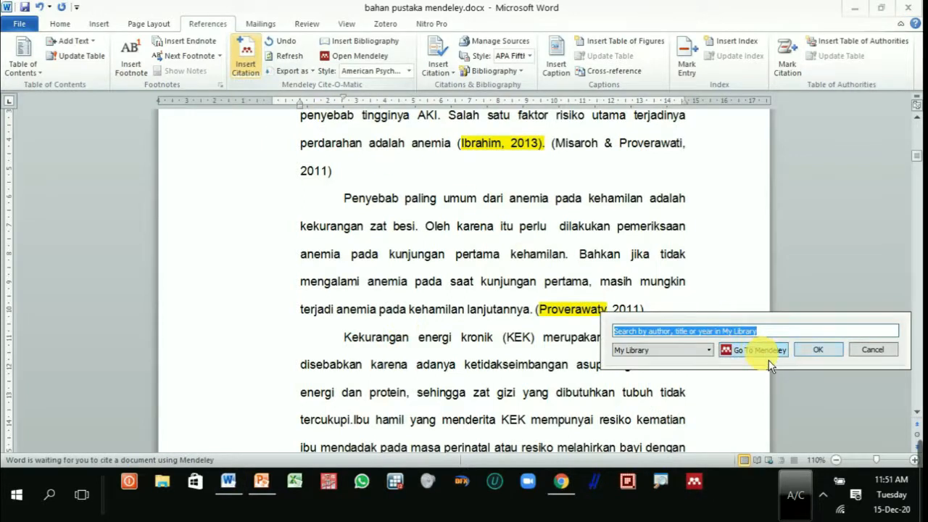
{"action": "left_click", "coordinate": [768, 356]}
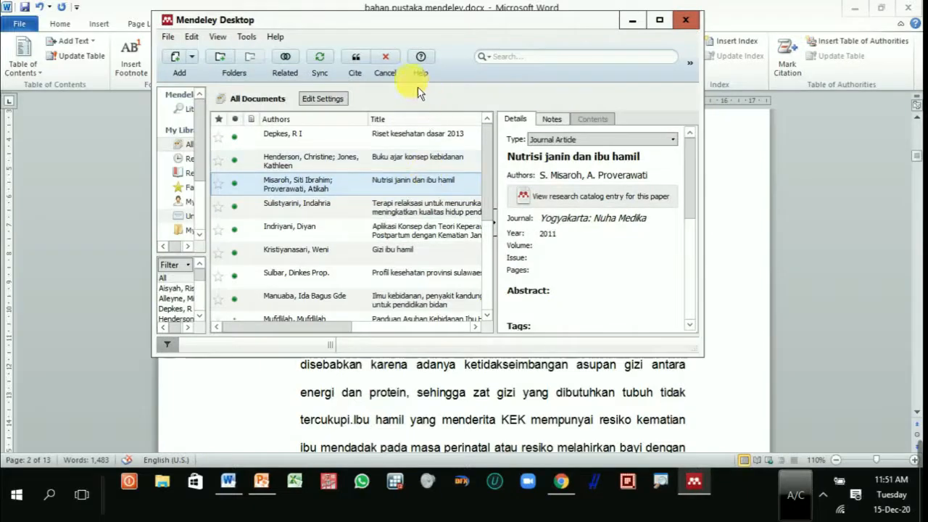
{"action": "left_click_drag", "start_coordinate": [478, 26], "coordinate": [260, 189]}
{"action": "left_click_drag", "start_coordinate": [396, 109], "coordinate": [483, 40]}
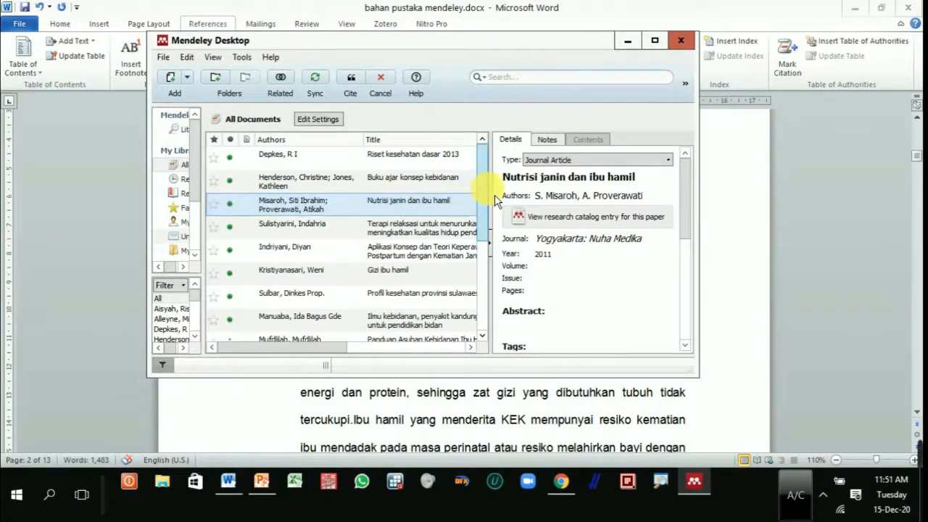
{"action": "left_click_drag", "start_coordinate": [483, 192], "coordinate": [506, 262]}
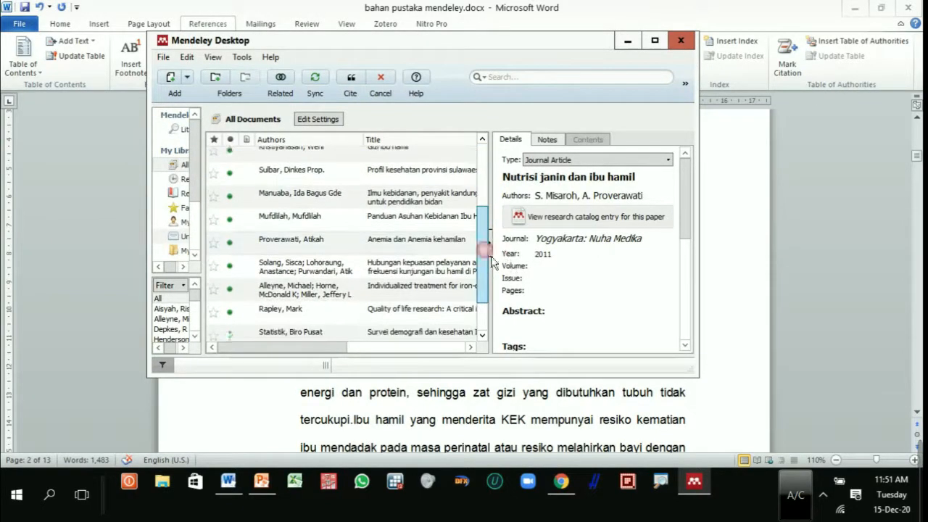
{"action": "left_click", "coordinate": [383, 245]}
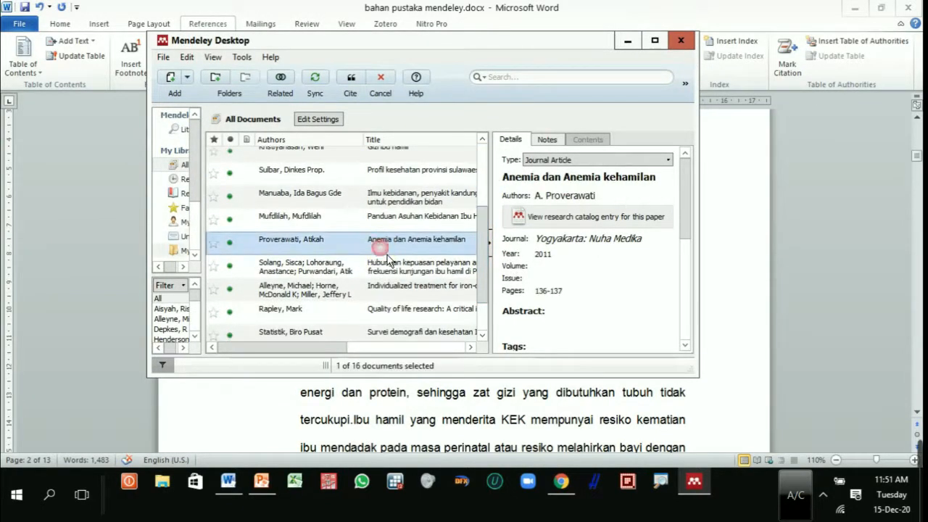
{"action": "left_click_drag", "start_coordinate": [523, 55], "coordinate": [573, 29]}
{"action": "left_click", "coordinate": [517, 116]}
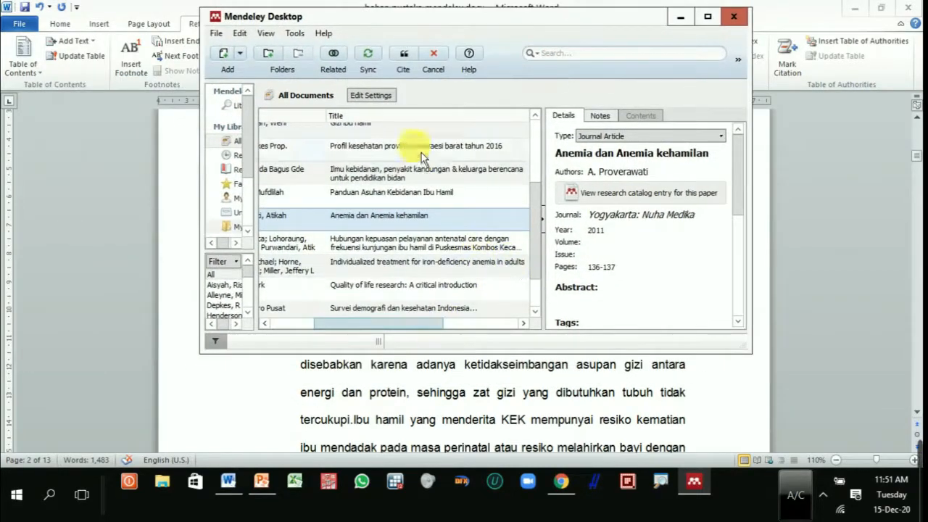
{"action": "left_click", "coordinate": [413, 61]}
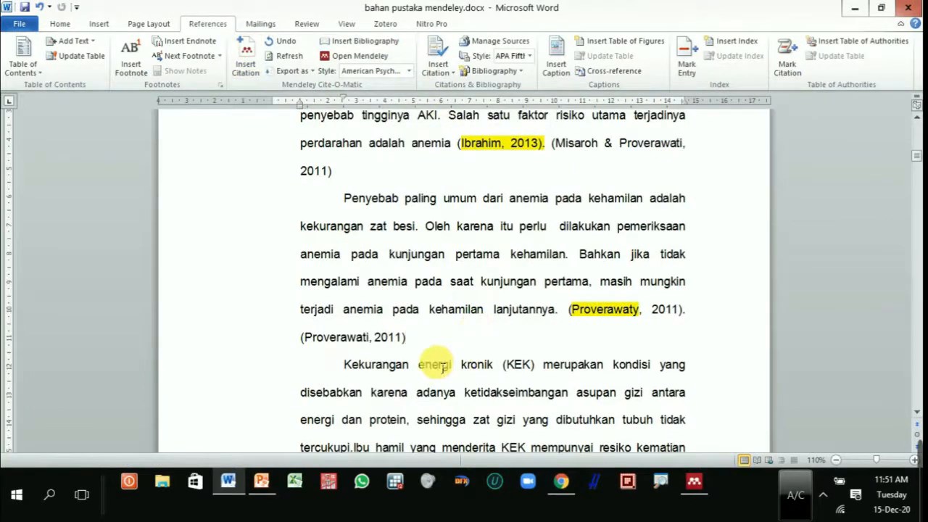
Step: Insert the 2017 Mendeley citation for "RISIKO KEK IBU HAMIL TERHADAP KEJADIAN BERAT BADAN LAHIR RENDAH" at the end of the "Kekurangan energi kronik (KEK)" paragraph
{"action": "scroll", "coordinate": [442, 365], "scroll_direction": "down", "scroll_amount": 6}
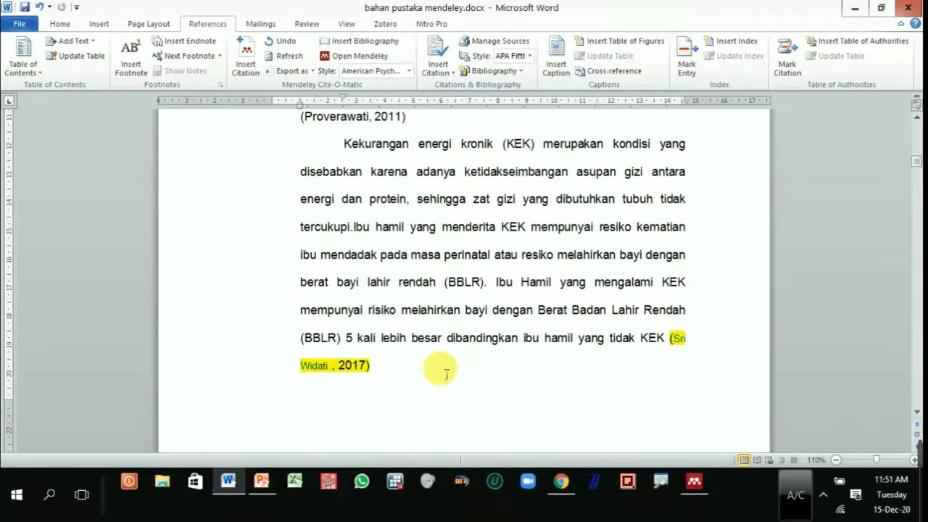
{"action": "left_click", "coordinate": [384, 370]}
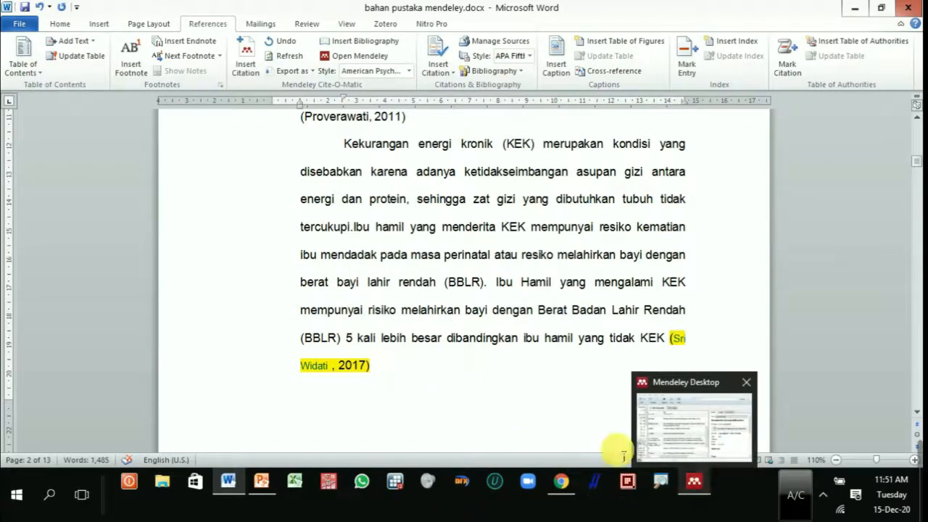
{"action": "left_click", "coordinate": [246, 67]}
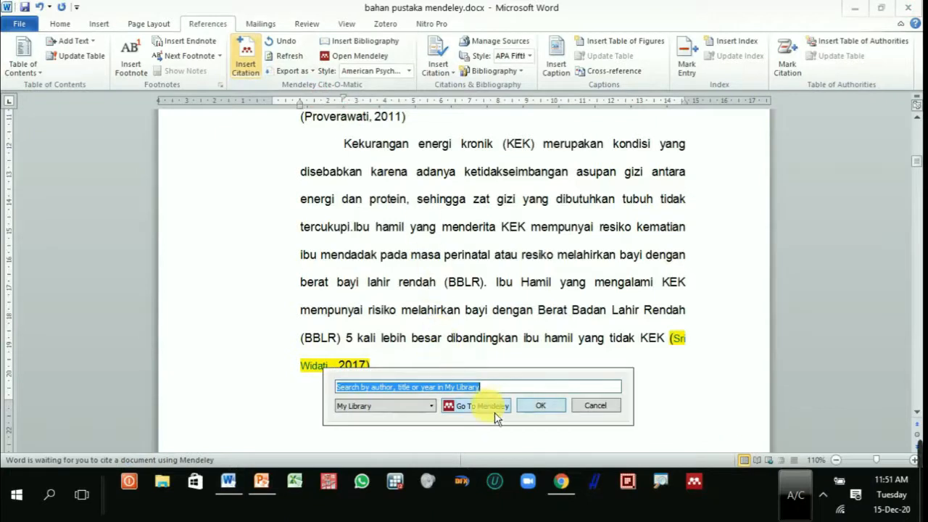
{"action": "left_click", "coordinate": [479, 406]}
{"action": "left_click_drag", "start_coordinate": [376, 323], "coordinate": [328, 331]}
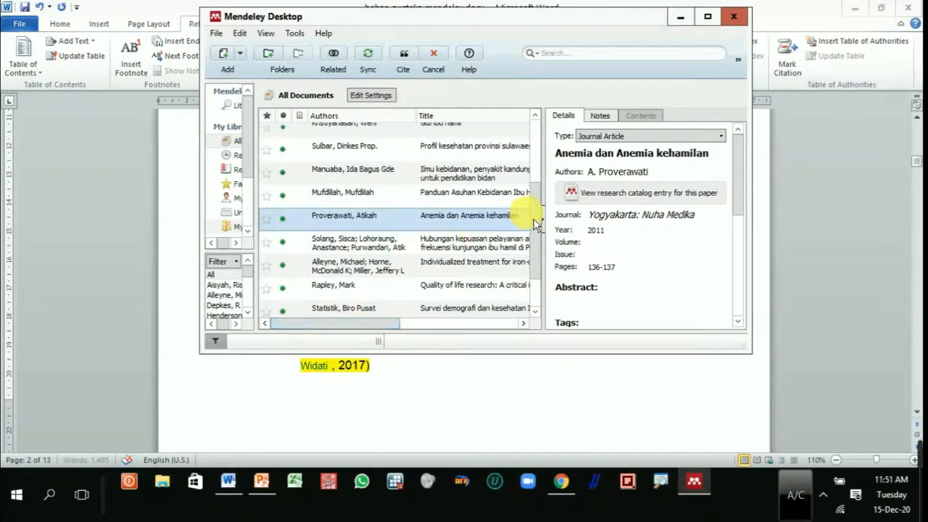
{"action": "scroll", "coordinate": [537, 207], "scroll_direction": "up", "scroll_amount": 1}
{"action": "scroll", "coordinate": [546, 204], "scroll_direction": "up", "scroll_amount": 1}
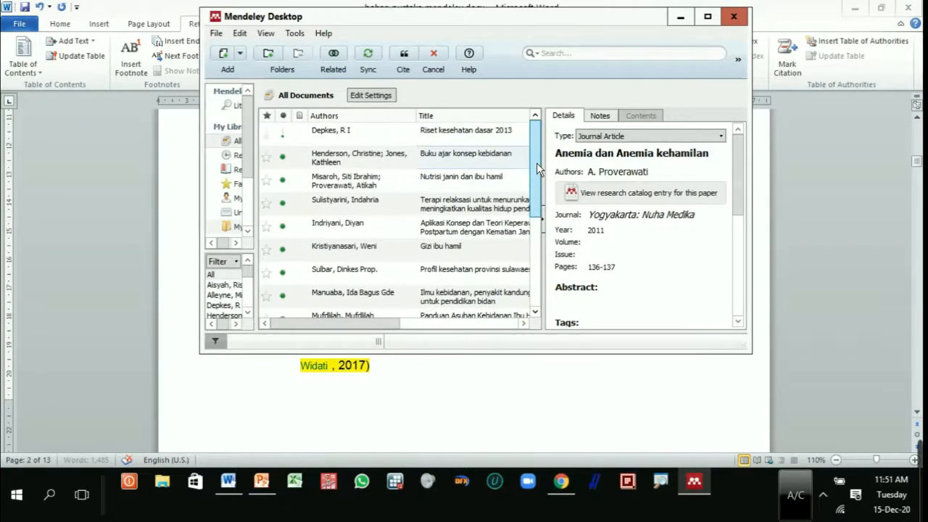
{"action": "left_click_drag", "start_coordinate": [537, 166], "coordinate": [557, 263]}
{"action": "left_click", "coordinate": [396, 286]}
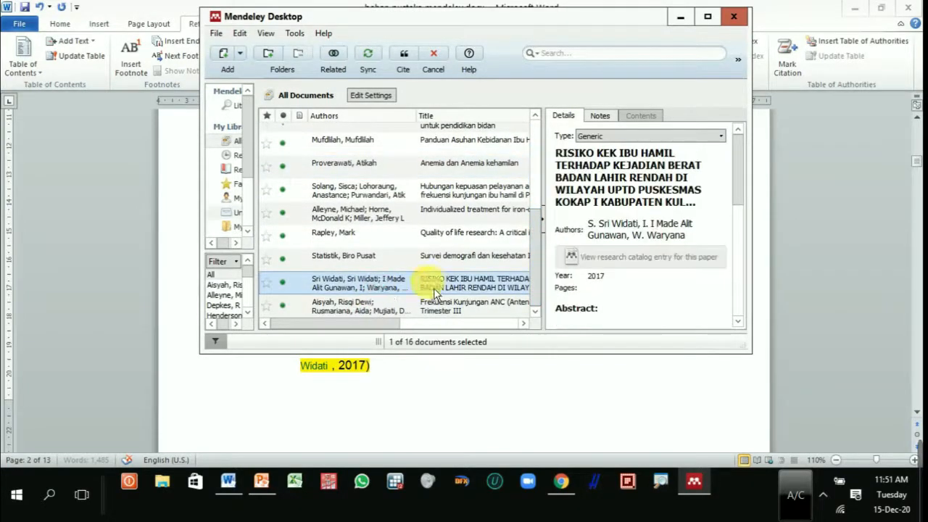
{"action": "left_click", "coordinate": [408, 62]}
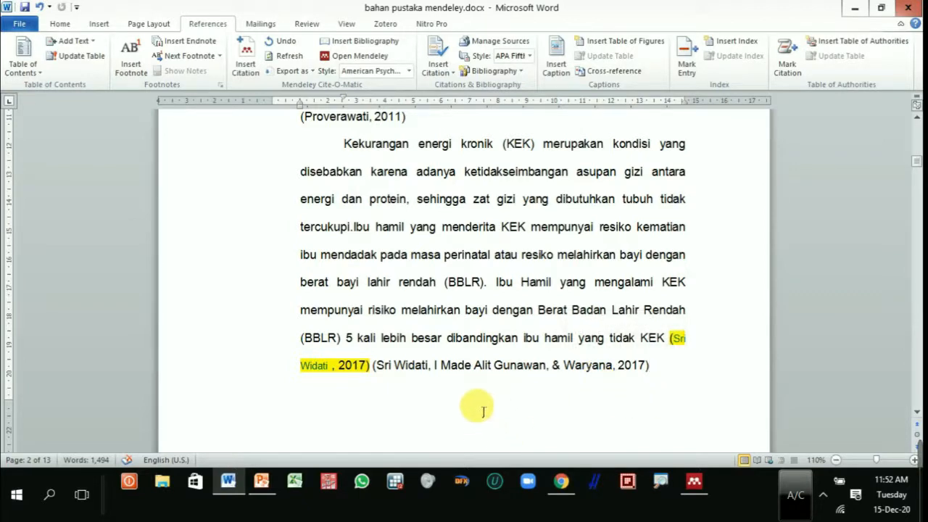
Step: Insert the 2012 Mendeley citation for "Hubungan kepuasan pelayanan antenatal care" after "Penelitian sebelumnya" on page 3, before the hand-typed reference
{"action": "scroll", "coordinate": [499, 411], "scroll_direction": "down", "scroll_amount": 10}
{"action": "scroll", "coordinate": [477, 406], "scroll_direction": "down", "scroll_amount": 5}
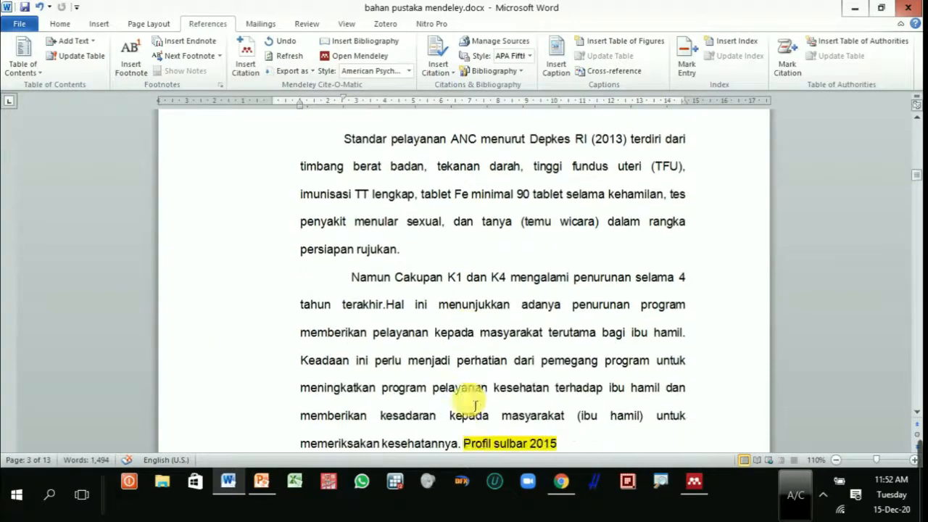
{"action": "scroll", "coordinate": [475, 406], "scroll_direction": "down", "scroll_amount": 9}
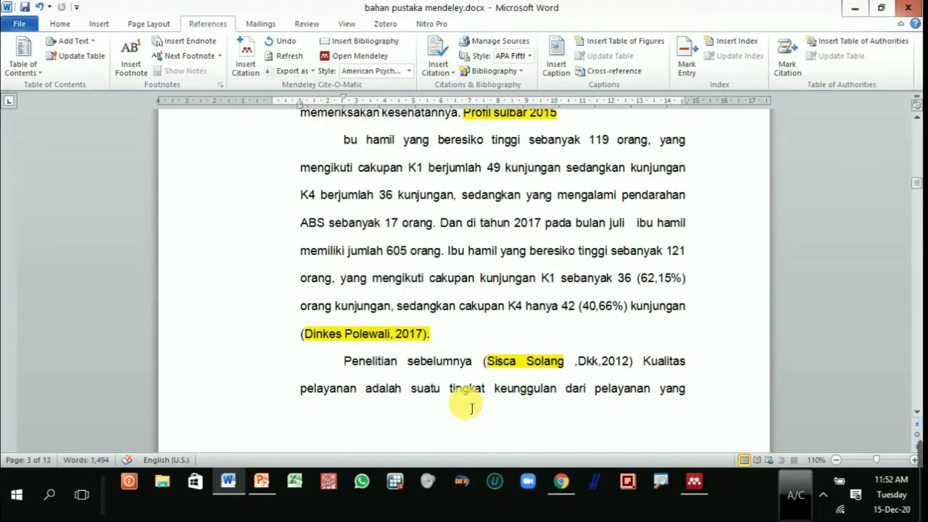
{"action": "scroll", "coordinate": [471, 409], "scroll_direction": "down", "scroll_amount": 3}
{"action": "scroll", "coordinate": [471, 408], "scroll_direction": "down", "scroll_amount": 1}
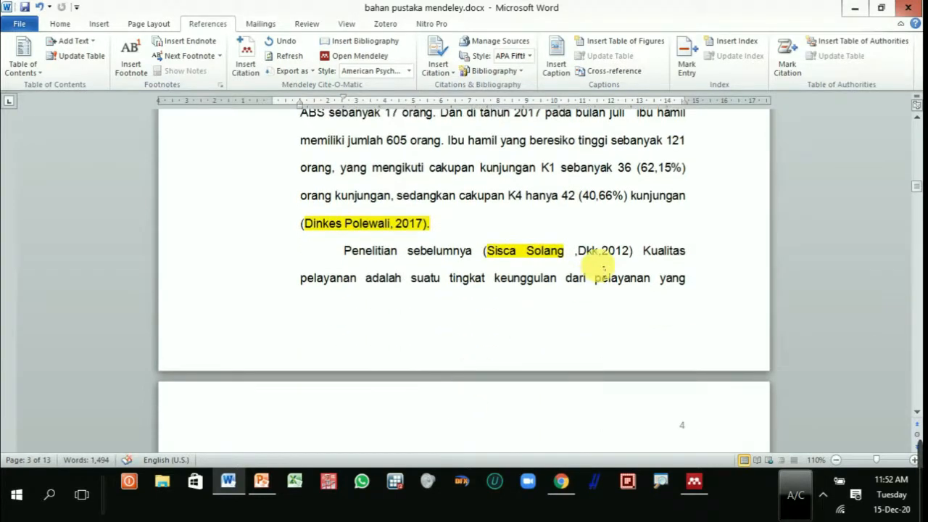
{"action": "left_click", "coordinate": [485, 253]}
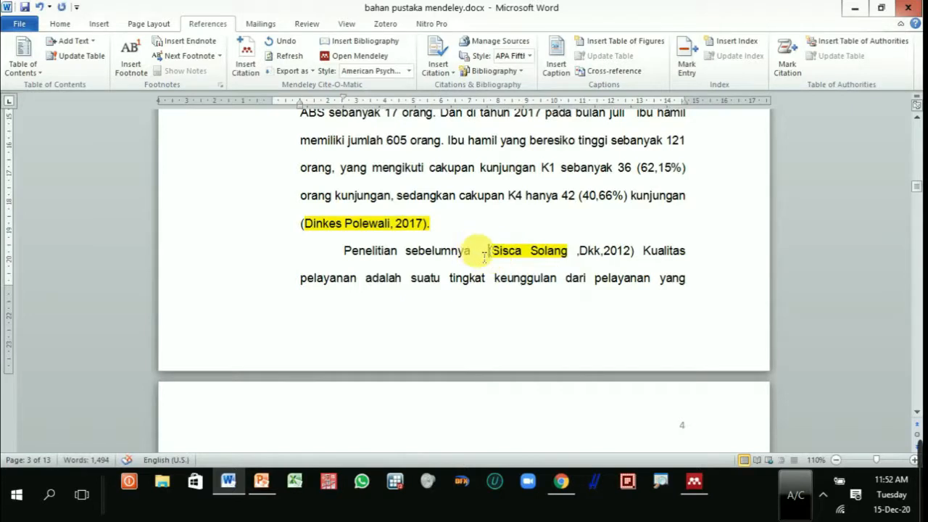
{"action": "left_click", "coordinate": [246, 58]}
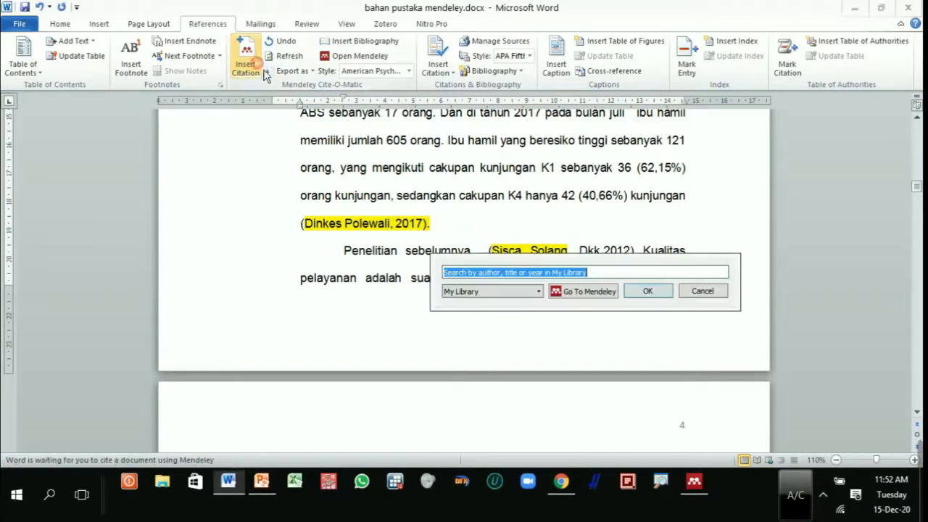
{"action": "left_click", "coordinate": [585, 293]}
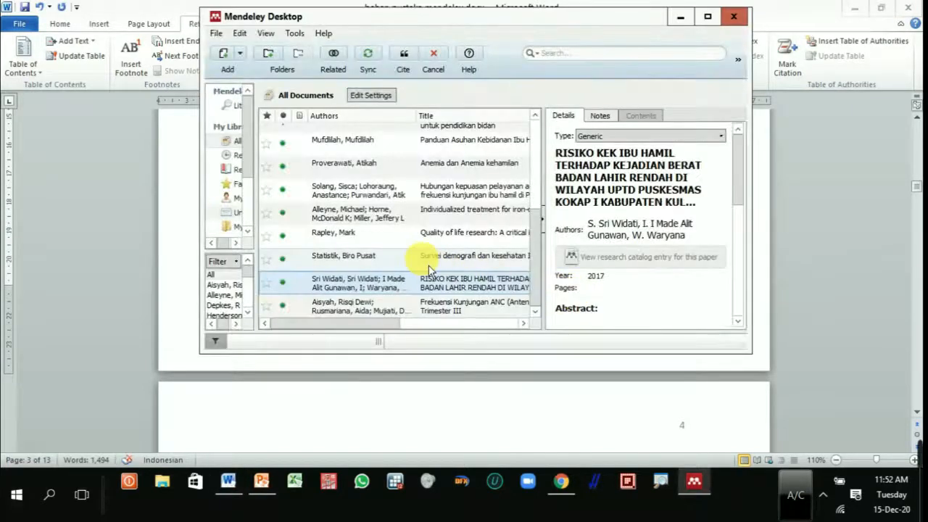
{"action": "left_click", "coordinate": [398, 199]}
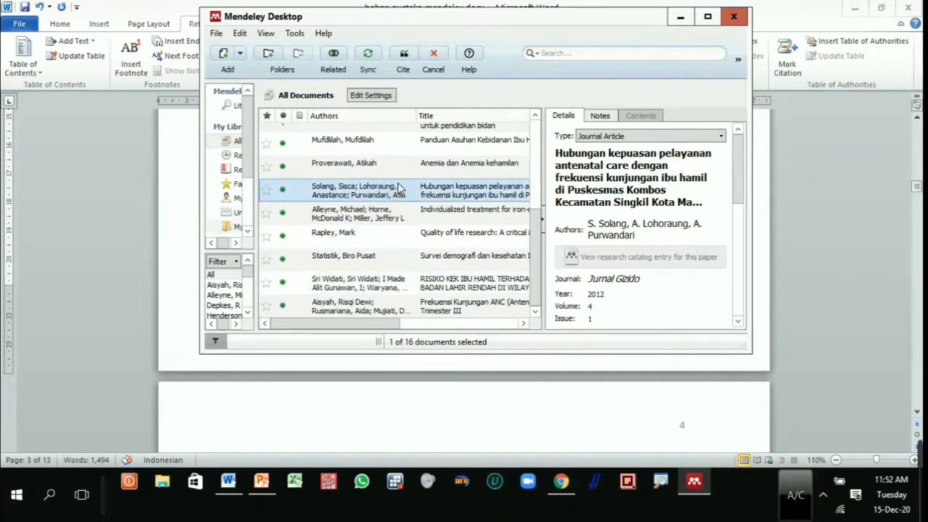
{"action": "left_click", "coordinate": [415, 66]}
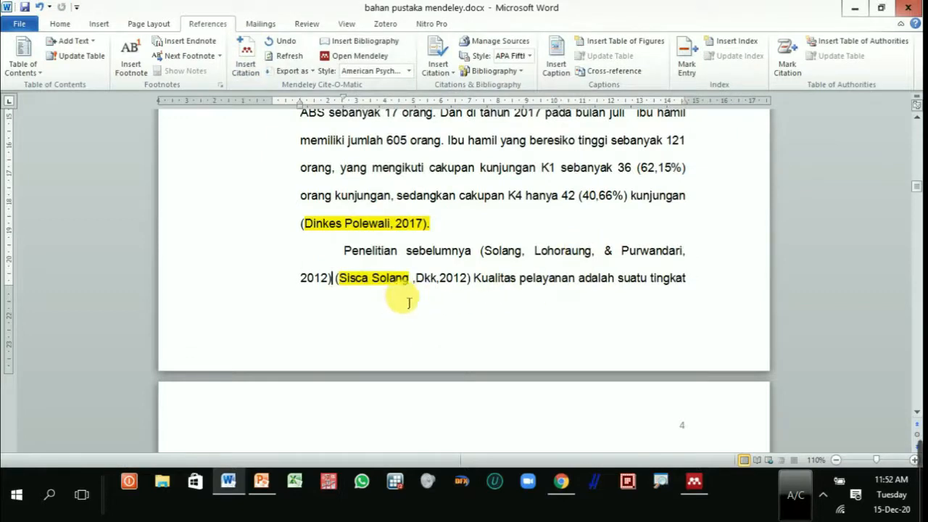
{"action": "scroll", "coordinate": [460, 290], "scroll_direction": "down", "scroll_amount": 5}
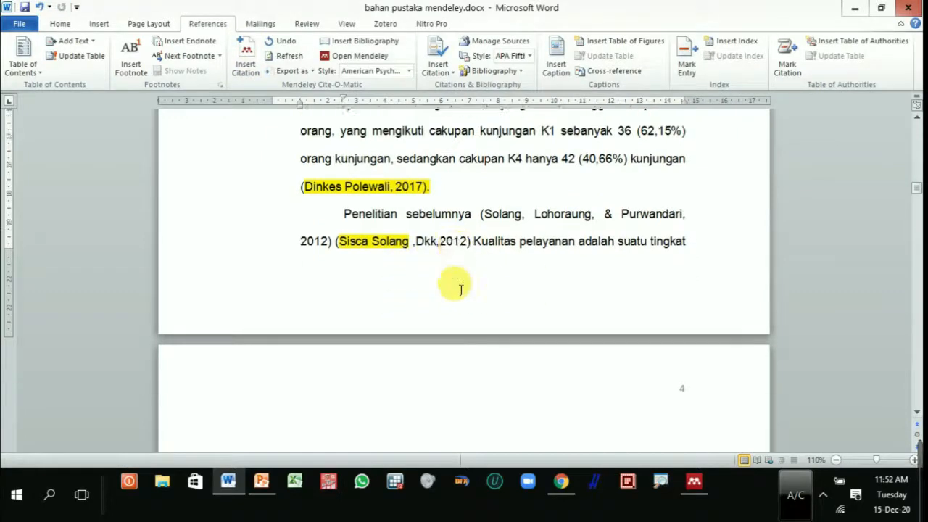
Step: Insert the 2003 Mendeley citation for "Quality of life research: A critical introduction" at the end of the paragraph starting "Kualitas hidup menurut World Health"
{"action": "scroll", "coordinate": [460, 295], "scroll_direction": "down", "scroll_amount": 10}
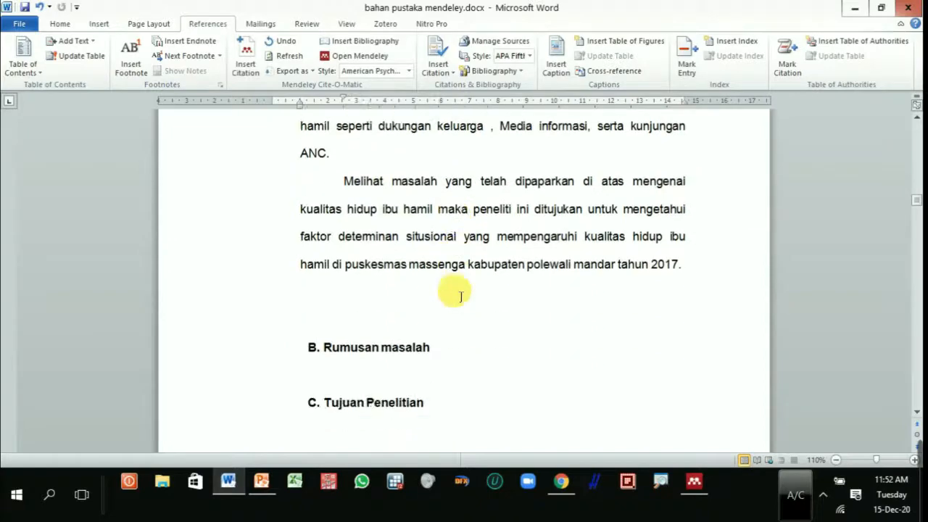
{"action": "scroll", "coordinate": [492, 346], "scroll_direction": "down", "scroll_amount": 10}
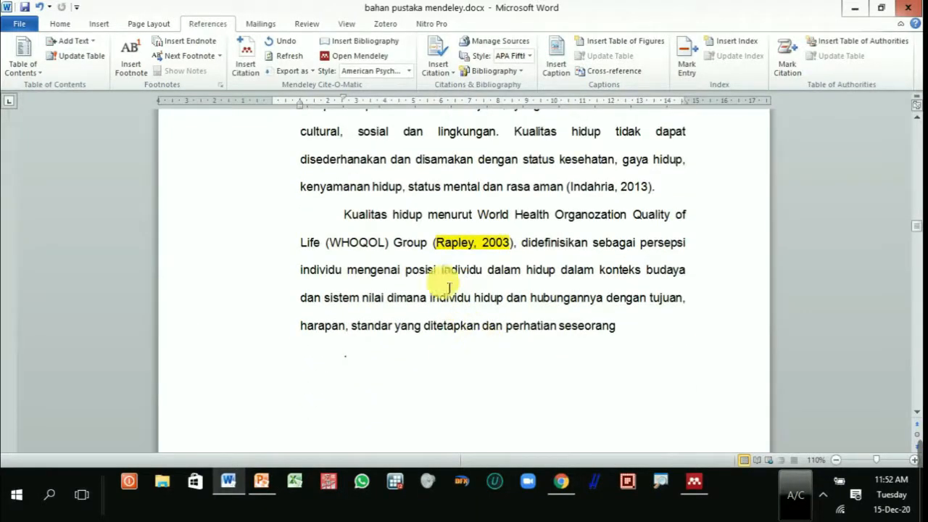
{"action": "left_click", "coordinate": [430, 242]}
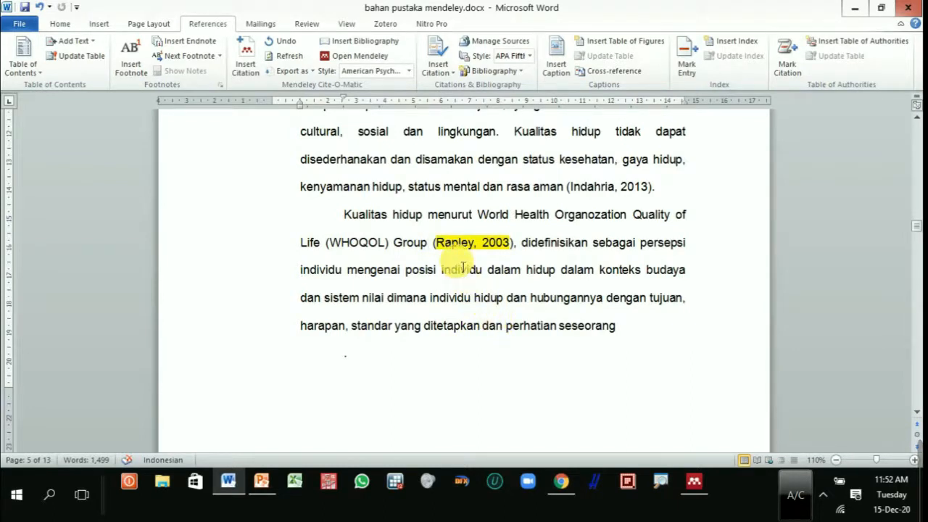
{"action": "left_click", "coordinate": [642, 336]}
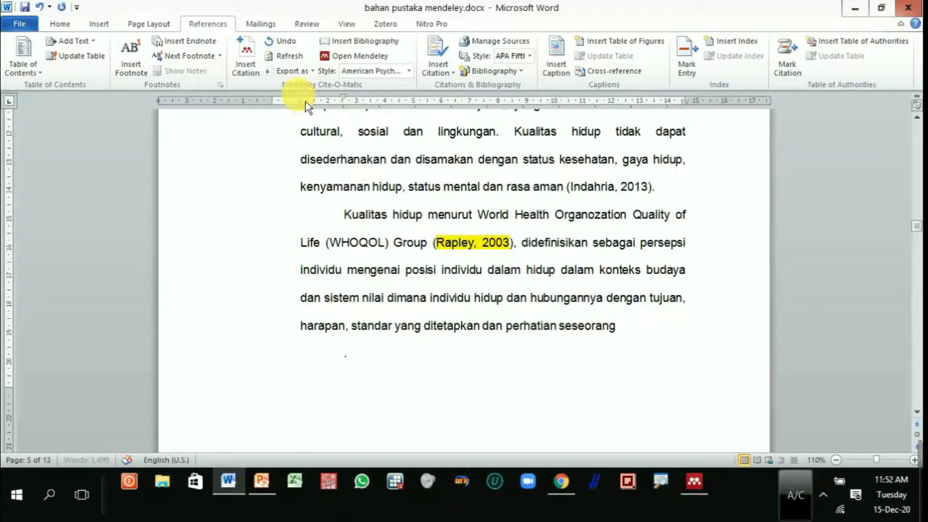
{"action": "left_click", "coordinate": [258, 66]}
{"action": "left_click", "coordinate": [720, 368]}
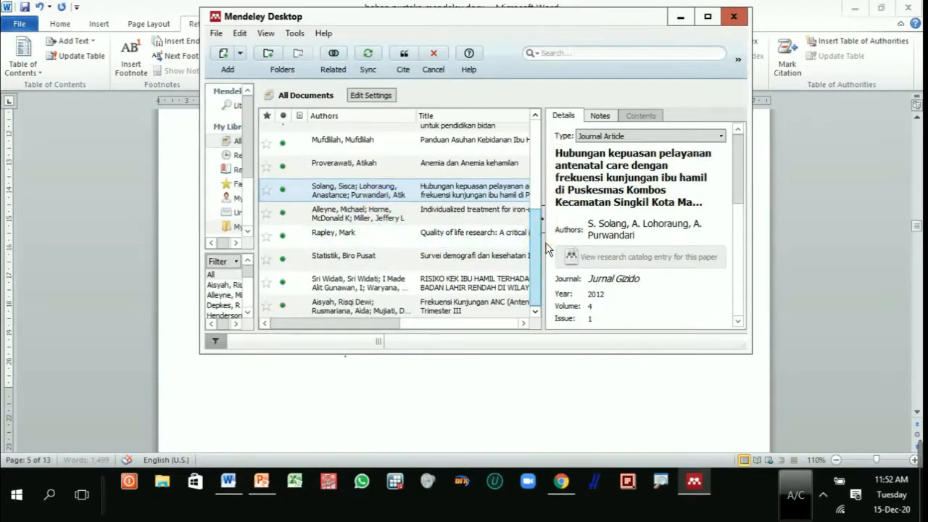
{"action": "left_click", "coordinate": [404, 234]}
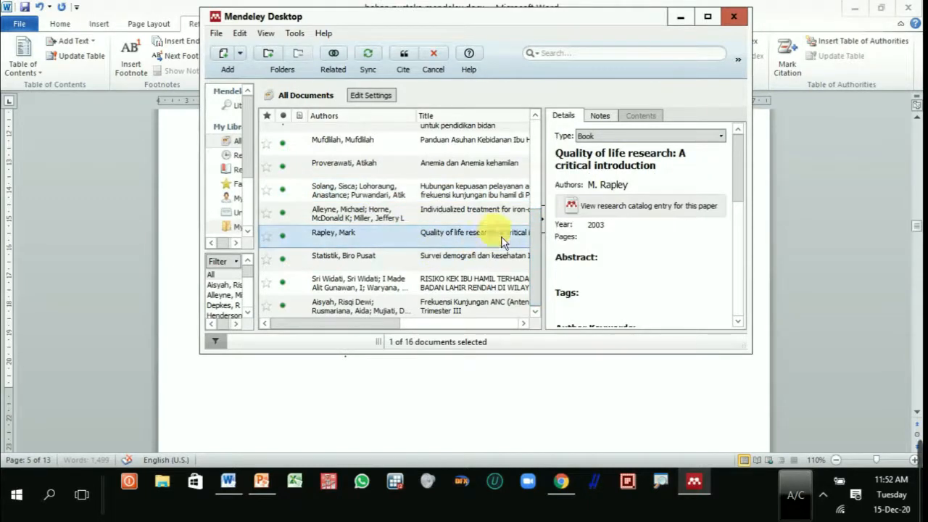
{"action": "left_click", "coordinate": [411, 66]}
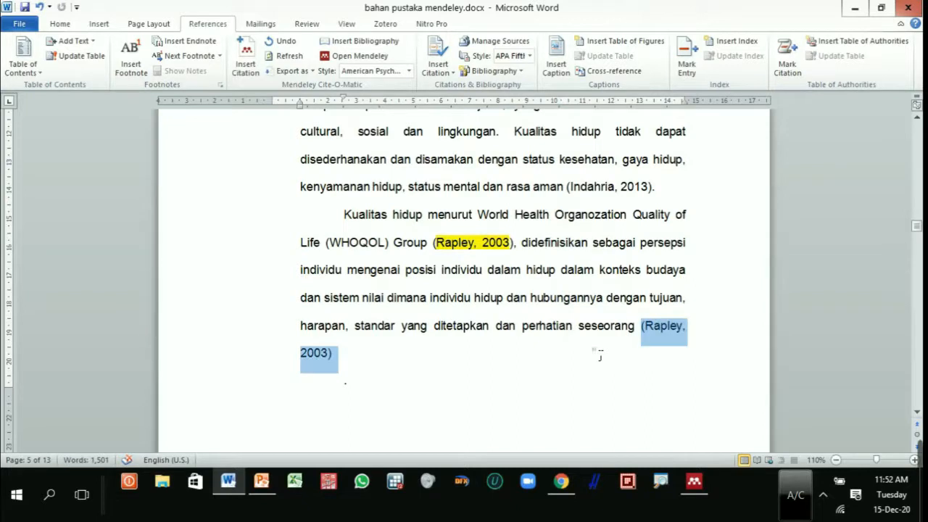
Step: Highlight the 2003 Mendeley citation at the end of the "Kualitas hidup menurut World Health" paragraph in yellow
{"action": "left_click", "coordinate": [61, 24]}
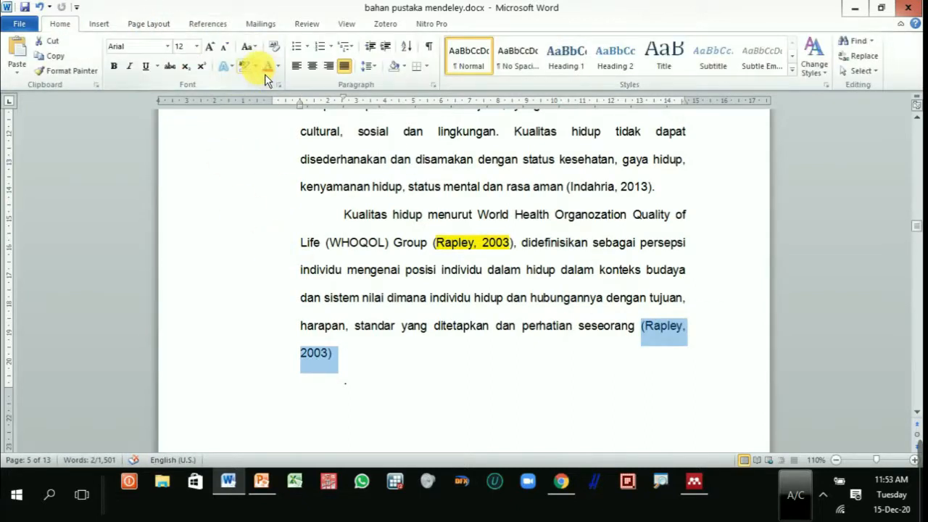
{"action": "left_click", "coordinate": [252, 66]}
{"action": "left_click", "coordinate": [244, 82]}
{"action": "left_click", "coordinate": [416, 330]}
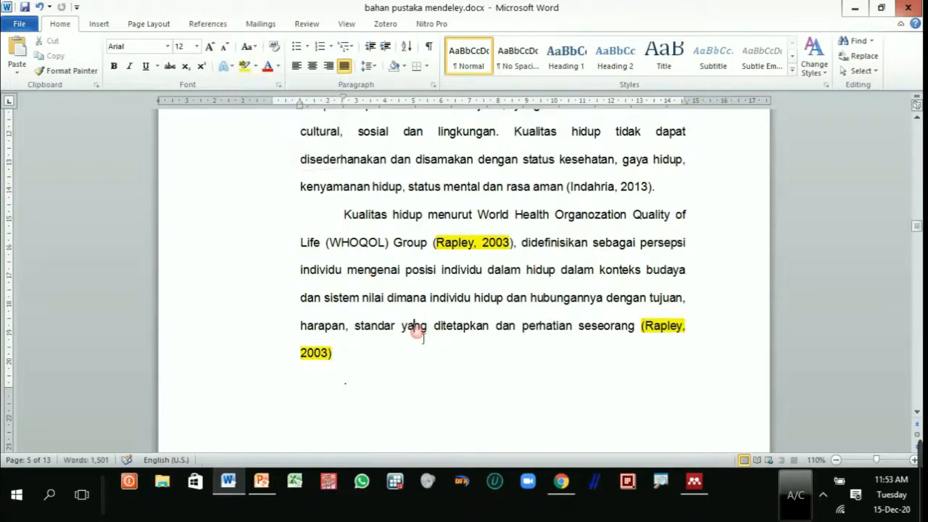
Step: Insert the 2008 Mendeley citation for "Individualized treatment for iron-deficiency anemia in adults" at the end of the paragraph starting "Anemia dalam kehamilan"
{"action": "scroll", "coordinate": [421, 341], "scroll_direction": "down", "scroll_amount": 12}
{"action": "scroll", "coordinate": [424, 351], "scroll_direction": "down", "scroll_amount": 2}
{"action": "scroll", "coordinate": [421, 352], "scroll_direction": "up", "scroll_amount": 1}
{"action": "left_click", "coordinate": [482, 372]}
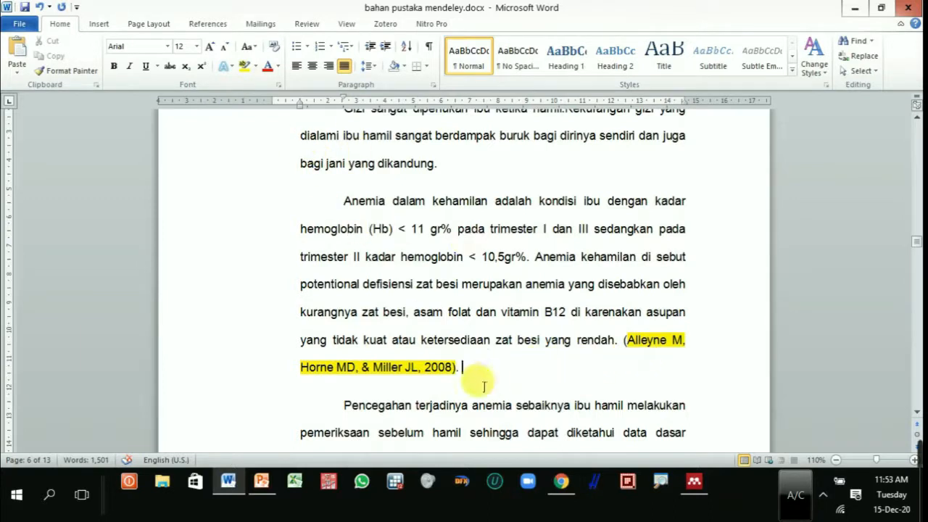
{"action": "left_click", "coordinate": [216, 31]}
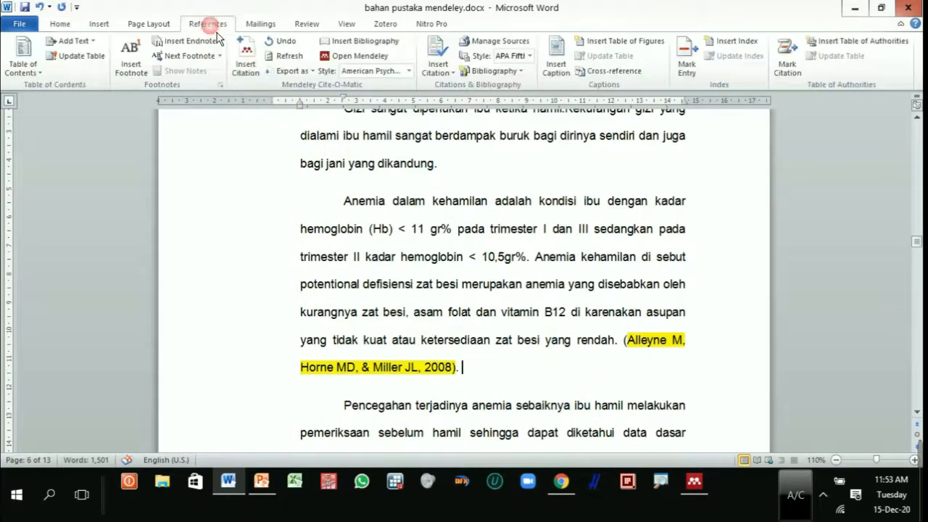
{"action": "left_click", "coordinate": [253, 68]}
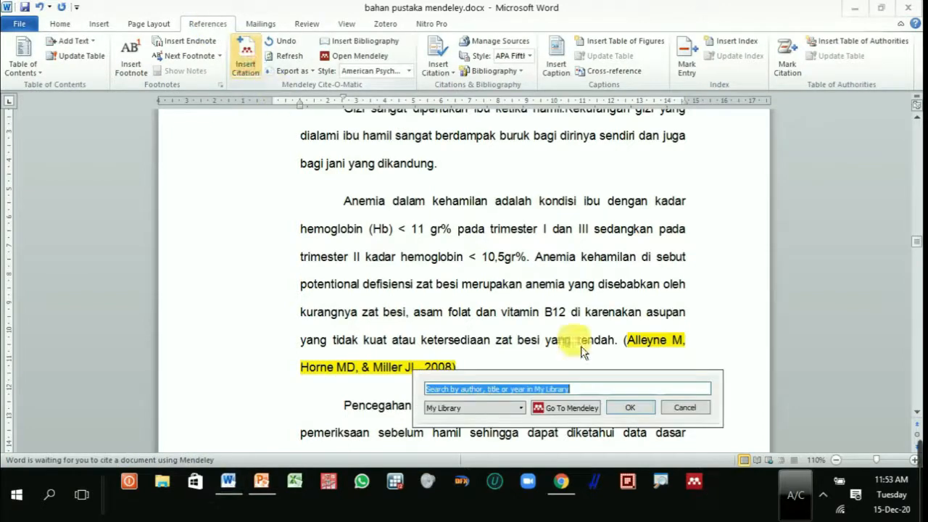
{"action": "left_click_drag", "start_coordinate": [580, 389], "coordinate": [537, 190]}
{"action": "left_click", "coordinate": [536, 206]}
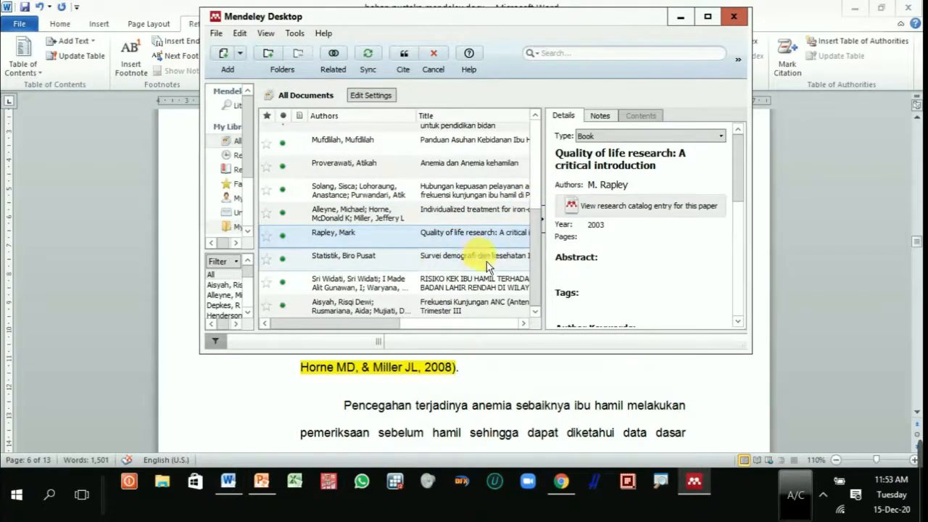
{"action": "mouse_move", "coordinate": [511, 24]}
{"action": "left_mouse_down"}
{"action": "mouse_move", "coordinate": [506, 6]}
{"action": "mouse_move", "coordinate": [504, 32]}
{"action": "left_mouse_up"}
{"action": "scroll", "coordinate": [537, 212], "scroll_direction": "up", "scroll_amount": 3}
{"action": "left_click_drag", "start_coordinate": [538, 208], "coordinate": [539, 256]}
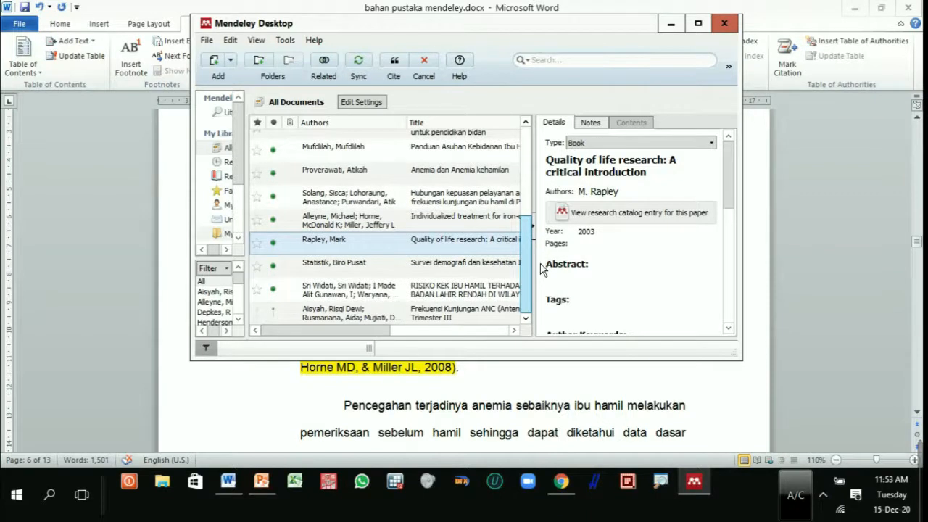
{"action": "left_click", "coordinate": [422, 221]}
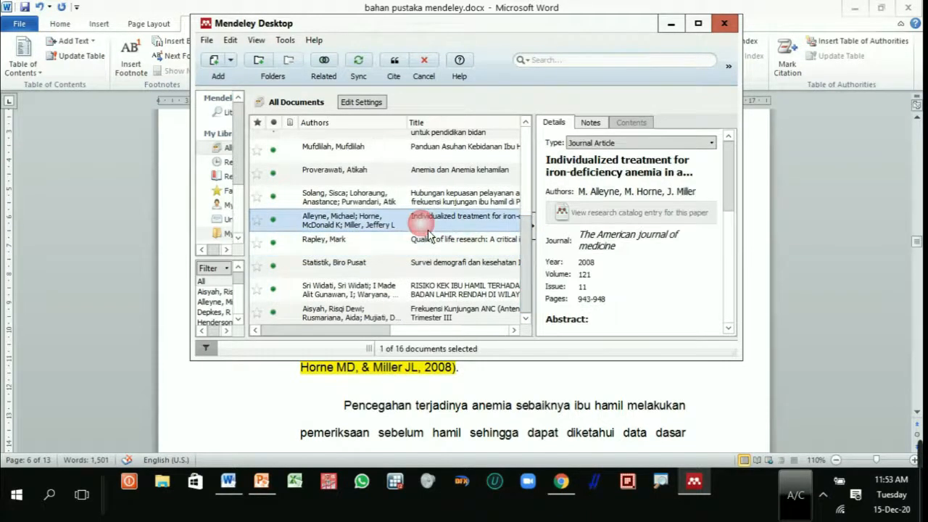
{"action": "left_click", "coordinate": [403, 71]}
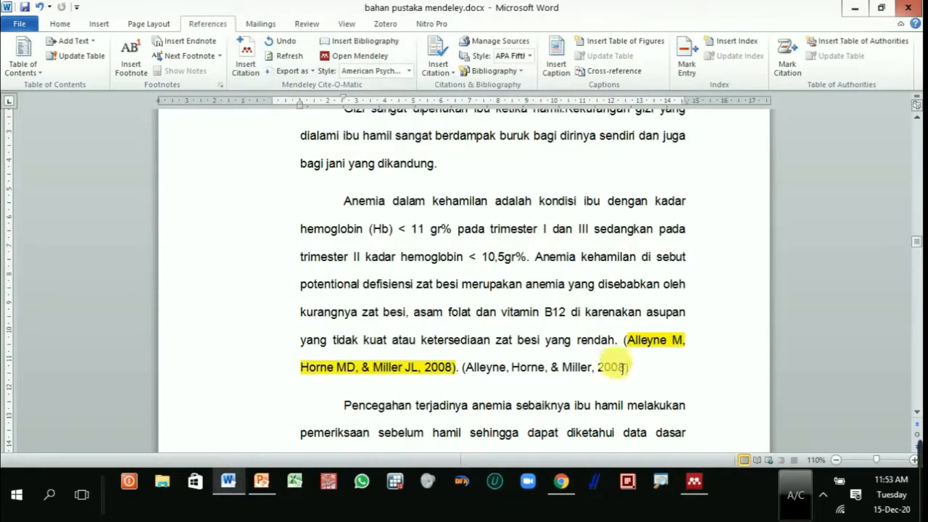
Step: Start a Mendeley citation at the end of the "Pencegahan terjadinya anemia" paragraph and select the 1998 reference "Ilmu kebidanan, penyakit kandungan & keluarga berencana untuk pendidikan bidan"
{"action": "scroll", "coordinate": [649, 379], "scroll_direction": "down", "scroll_amount": 3}
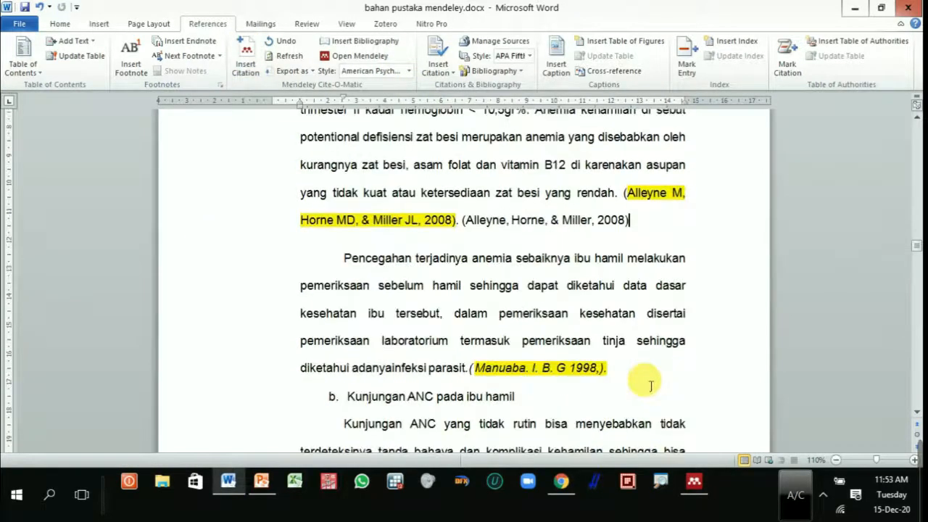
{"action": "left_click", "coordinate": [647, 379]}
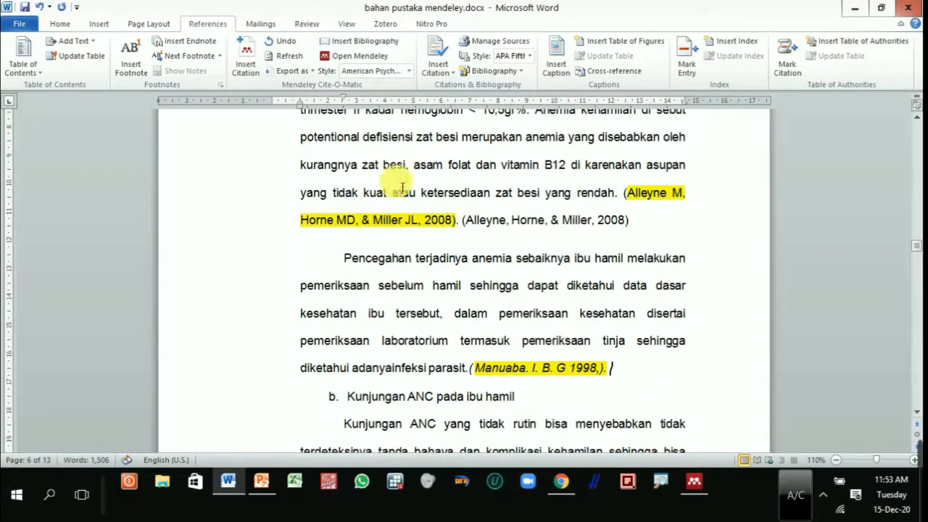
{"action": "left_click", "coordinate": [246, 64]}
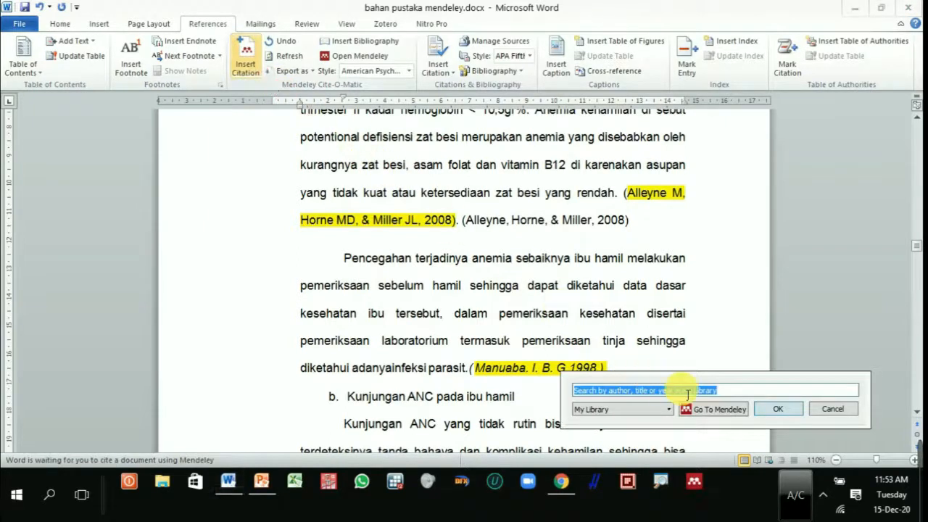
{"action": "left_click_drag", "start_coordinate": [710, 388], "coordinate": [528, 248]}
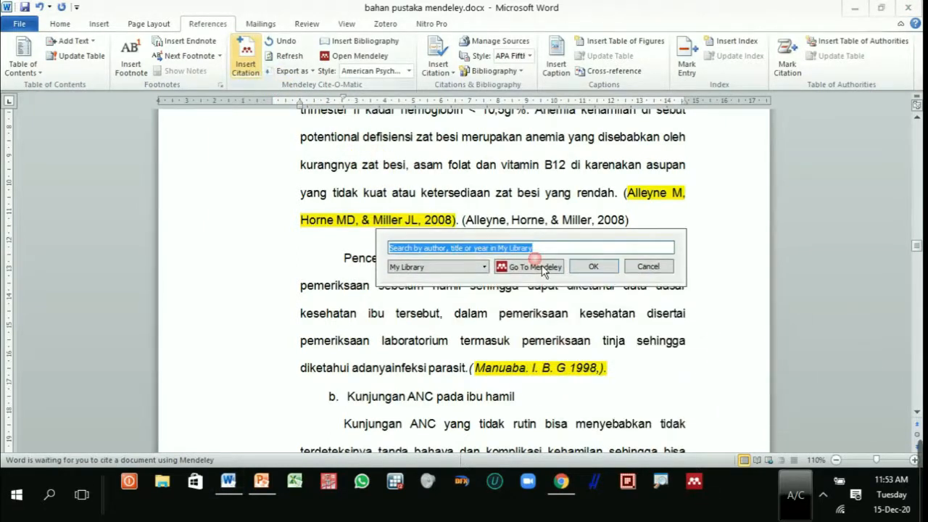
{"action": "left_click", "coordinate": [546, 272]}
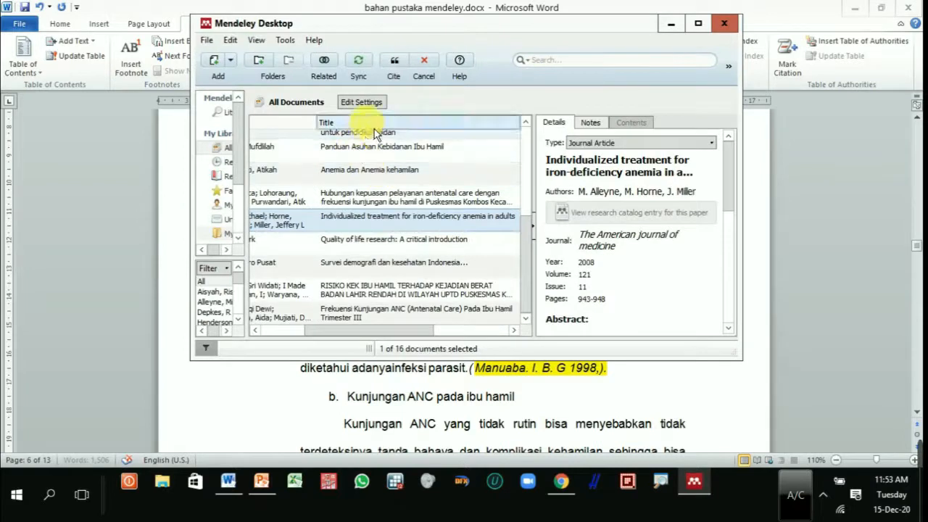
{"action": "left_click_drag", "start_coordinate": [372, 329], "coordinate": [345, 331]}
{"action": "left_click_drag", "start_coordinate": [529, 232], "coordinate": [535, 203]}
{"action": "left_click", "coordinate": [433, 232]}
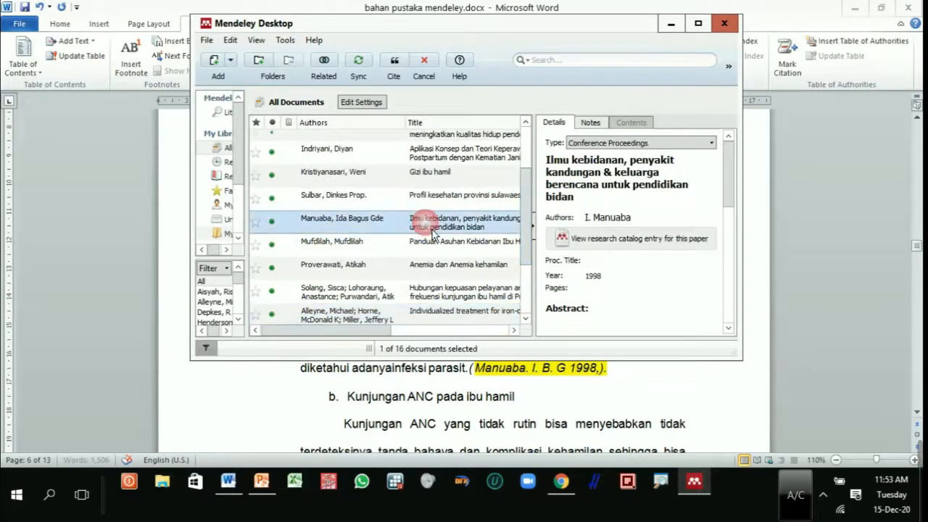
{"action": "scroll", "coordinate": [470, 325], "scroll_direction": "right", "scroll_amount": 3}
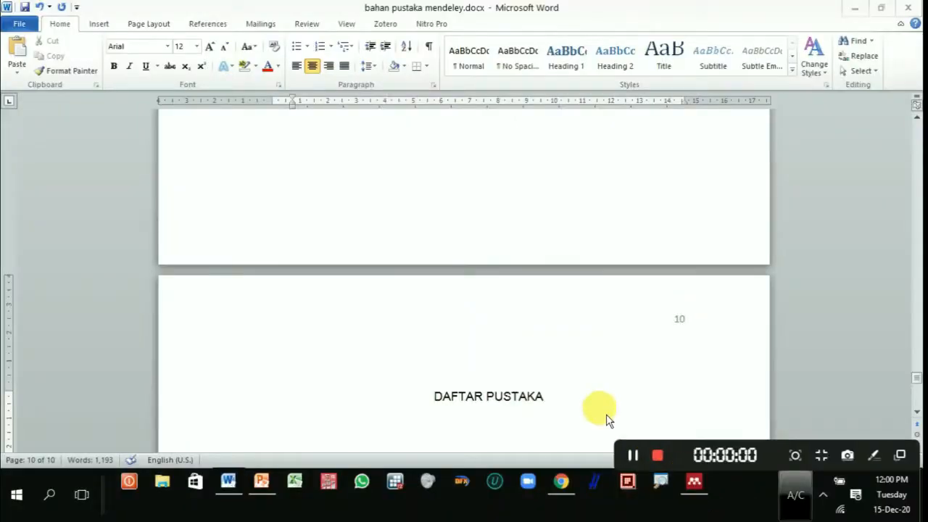
Step: Remove the highlight from the 2010 citation that ends the paragraph above "Berdasarkan Survey Demografi Kesehatan" on page 1
{"action": "left_click_drag", "start_coordinate": [916, 376], "coordinate": [917, 138]}
{"action": "left_click_drag", "start_coordinate": [634, 276], "coordinate": [526, 288]}
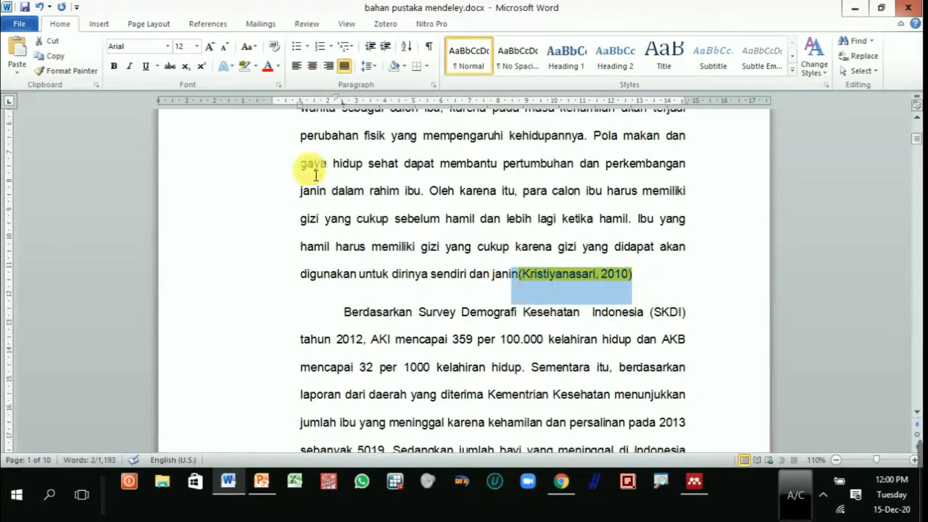
{"action": "left_click", "coordinate": [247, 68]}
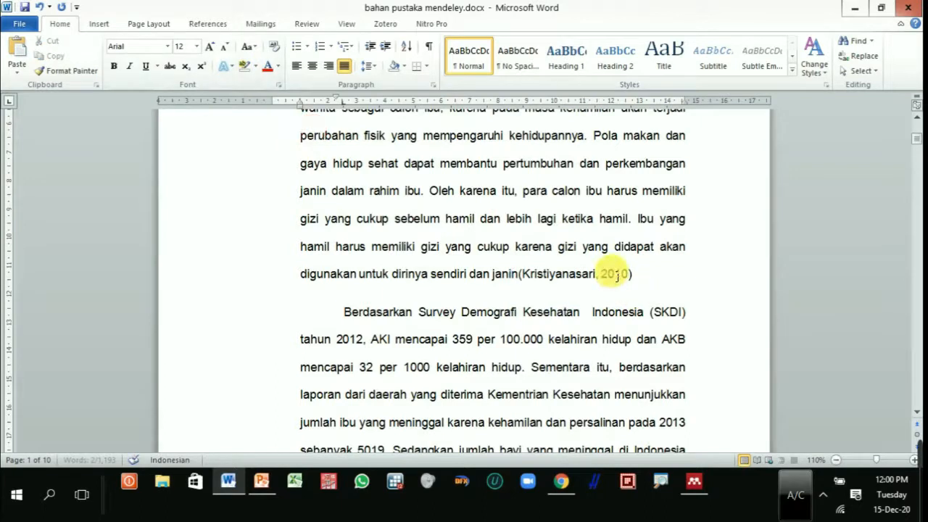
{"action": "left_click_drag", "start_coordinate": [654, 276], "coordinate": [527, 285]}
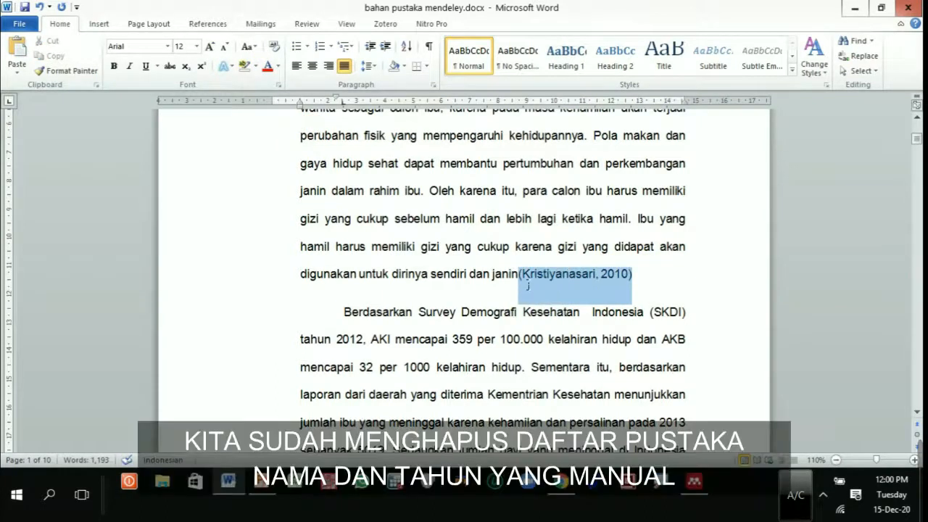
{"action": "left_click", "coordinate": [642, 297]}
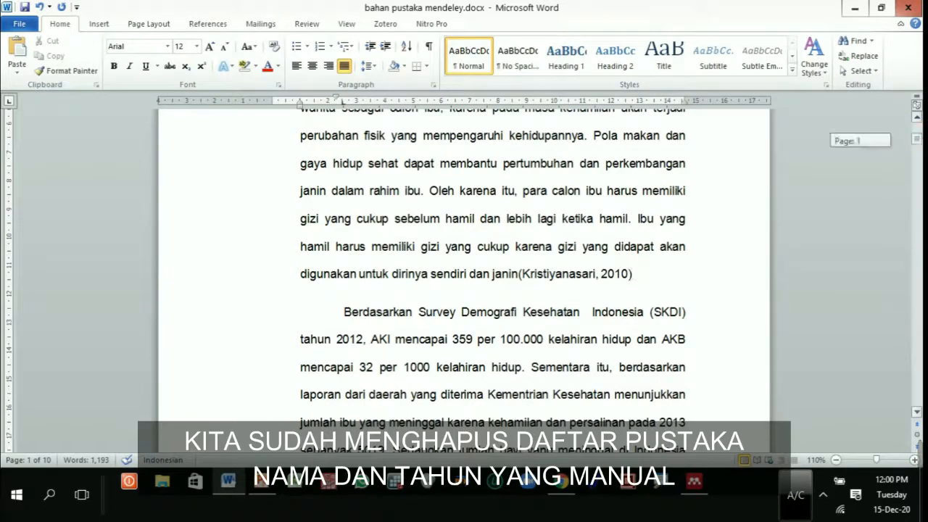
{"action": "left_click_drag", "start_coordinate": [662, 290], "coordinate": [532, 291]}
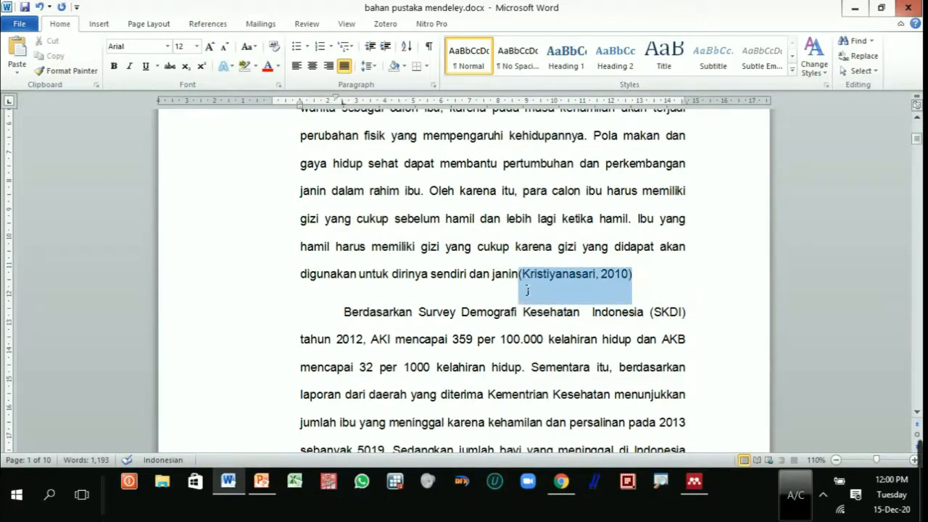
Step: Insert the Mendeley bibliography at the DAFTAR PUSTAKA heading on page 10 and look through its entries
{"action": "left_click_drag", "start_coordinate": [915, 153], "coordinate": [917, 381]}
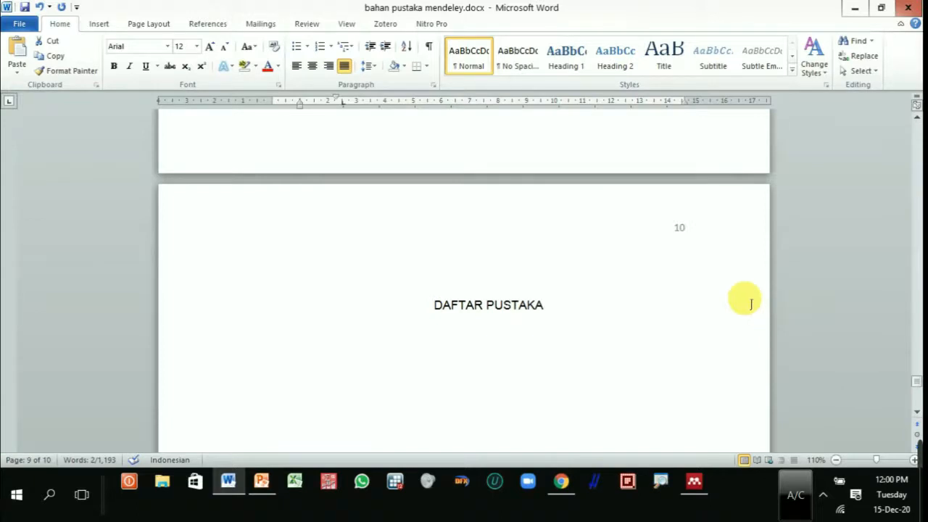
{"action": "scroll", "coordinate": [752, 309], "scroll_direction": "down", "scroll_amount": 4}
{"action": "scroll", "coordinate": [752, 309], "scroll_direction": "down", "scroll_amount": 4}
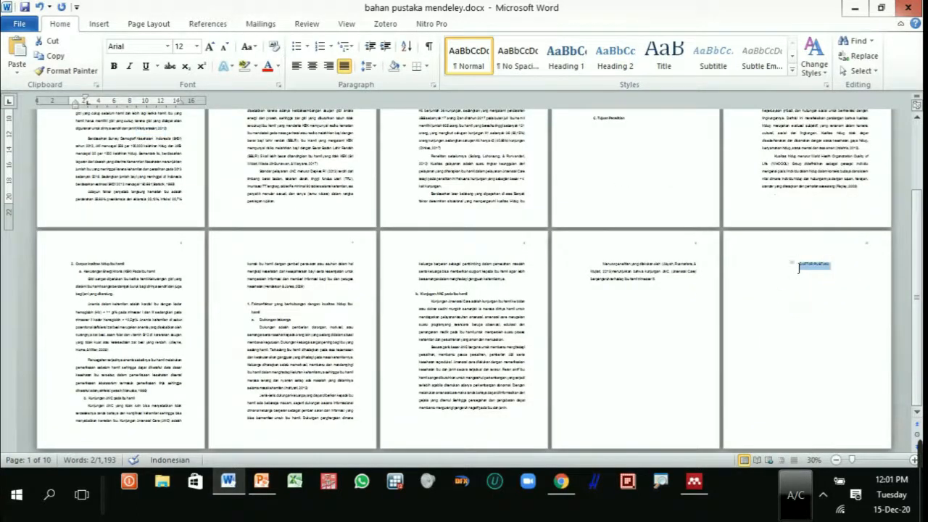
{"action": "scroll", "coordinate": [813, 280], "scroll_direction": "up", "scroll_amount": 4}
{"action": "scroll", "coordinate": [694, 214], "scroll_direction": "up", "scroll_amount": 2}
{"action": "scroll", "coordinate": [671, 237], "scroll_direction": "up", "scroll_amount": 4}
{"action": "left_click", "coordinate": [591, 291]}
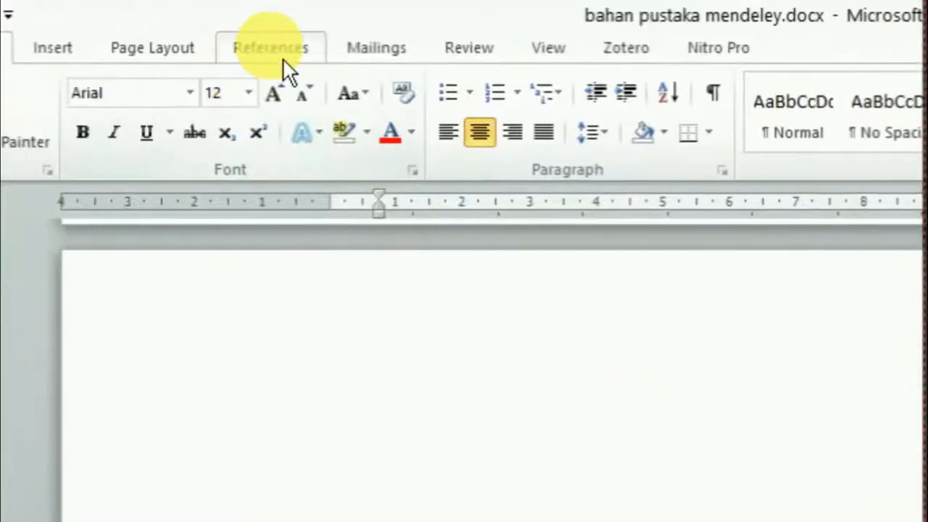
{"action": "left_click", "coordinate": [284, 60]}
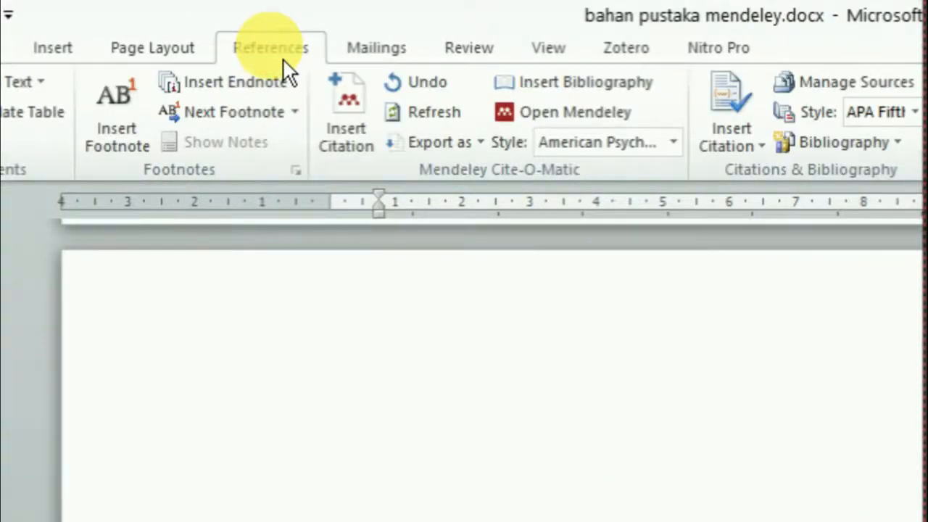
{"action": "left_click", "coordinate": [620, 94]}
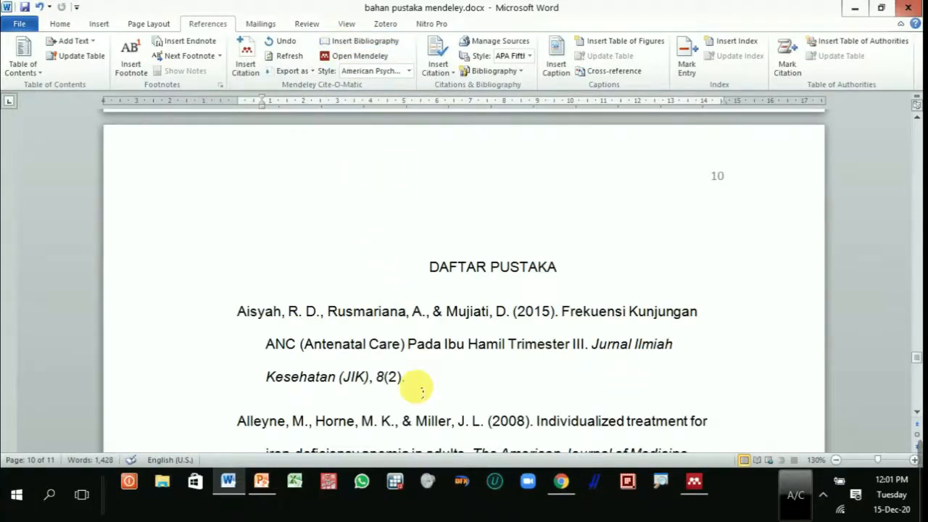
{"action": "scroll", "coordinate": [421, 392], "scroll_direction": "down", "scroll_amount": 10}
{"action": "scroll", "coordinate": [421, 387], "scroll_direction": "down", "scroll_amount": 5}
{"action": "scroll", "coordinate": [425, 394], "scroll_direction": "up", "scroll_amount": 7}
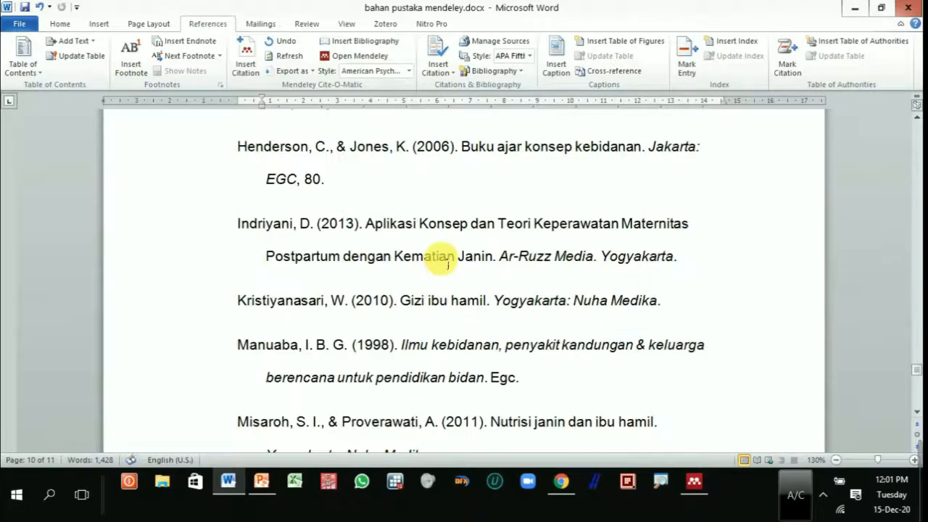
{"action": "scroll", "coordinate": [443, 261], "scroll_direction": "up", "scroll_amount": 8}
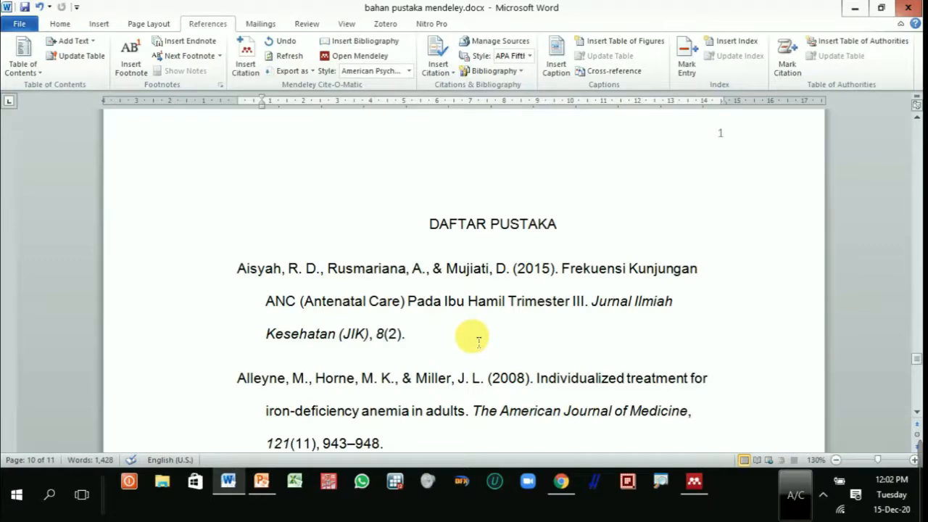
Step: Look through the bibliography entries on pages 10 and 11, examining the all-caps title of the 2017 "RISIKO KEK IBU HAMIL" reference
{"action": "scroll", "coordinate": [480, 339], "scroll_direction": "down", "scroll_amount": 6, "text": "ctrl"}
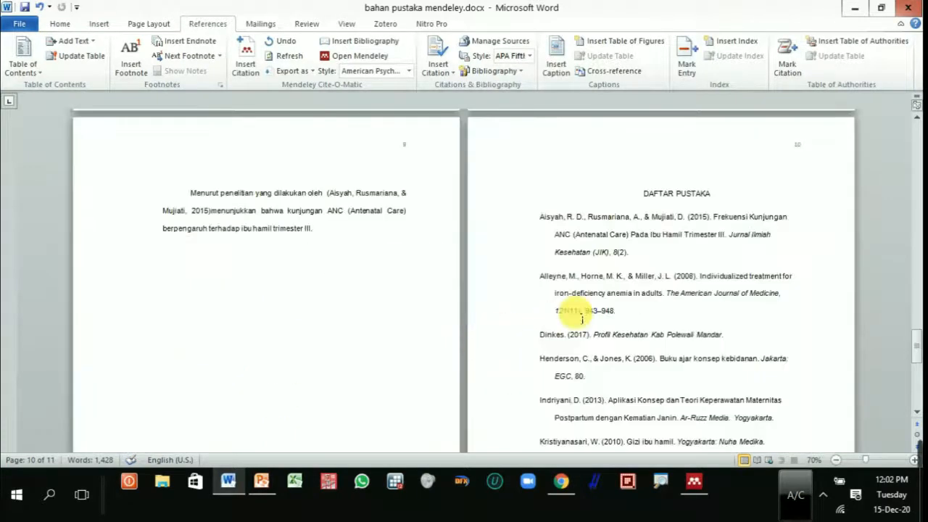
{"action": "scroll", "coordinate": [614, 344], "scroll_direction": "down", "scroll_amount": 7}
{"action": "scroll", "coordinate": [595, 332], "scroll_direction": "up", "scroll_amount": 3}
{"action": "scroll", "coordinate": [605, 345], "scroll_direction": "down", "scroll_amount": 2}
{"action": "scroll", "coordinate": [601, 344], "scroll_direction": "down", "scroll_amount": 4}
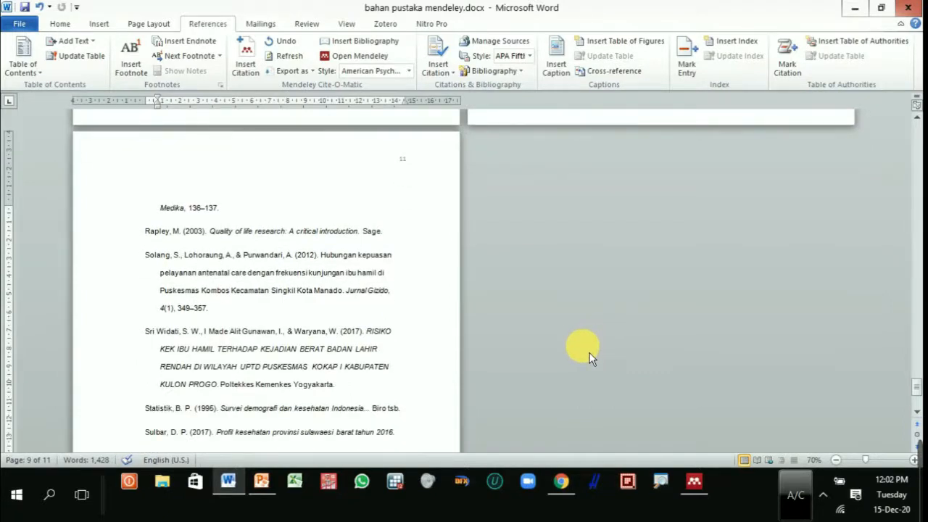
{"action": "scroll", "coordinate": [368, 327], "scroll_direction": "up", "scroll_amount": 3, "text": "ctrl"}
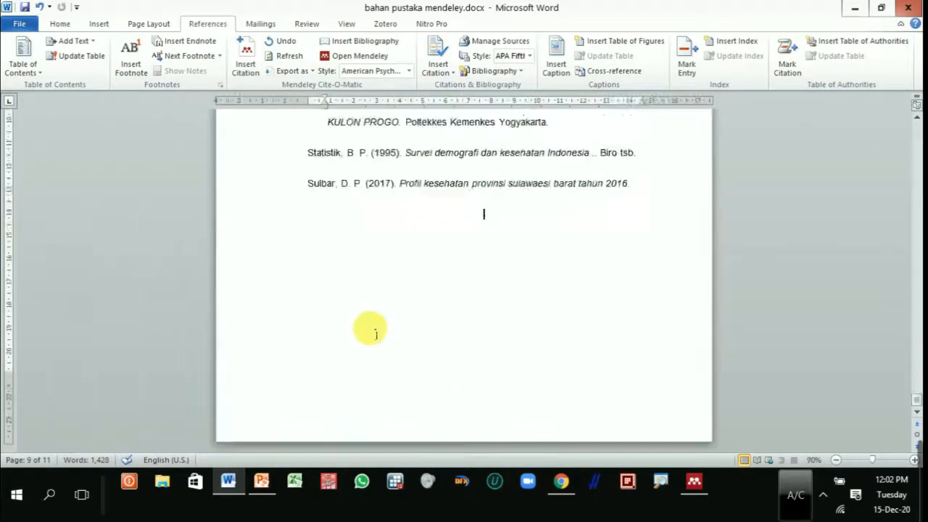
{"action": "scroll", "coordinate": [512, 322], "scroll_direction": "up", "scroll_amount": 4}
{"action": "left_click_drag", "start_coordinate": [607, 322], "coordinate": [618, 274]}
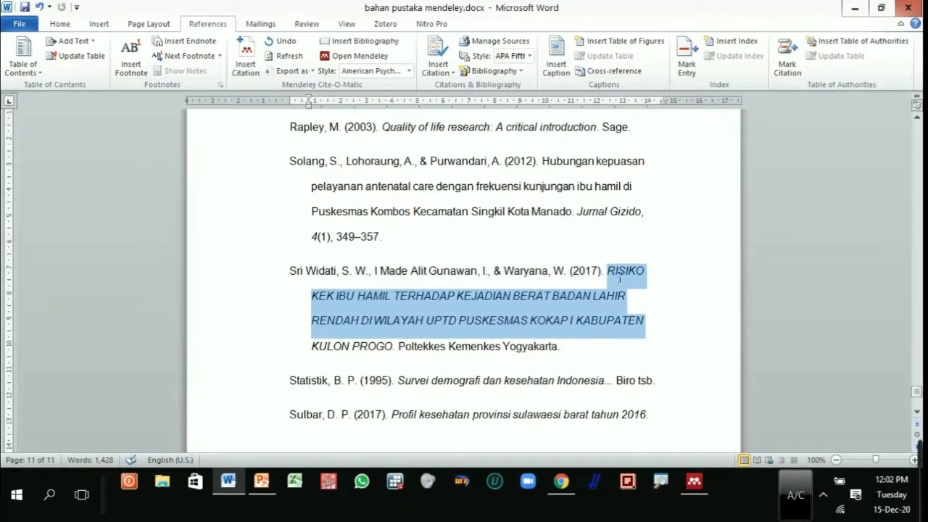
{"action": "scroll", "coordinate": [602, 355], "scroll_direction": "up", "scroll_amount": 2, "text": "ctrl"}
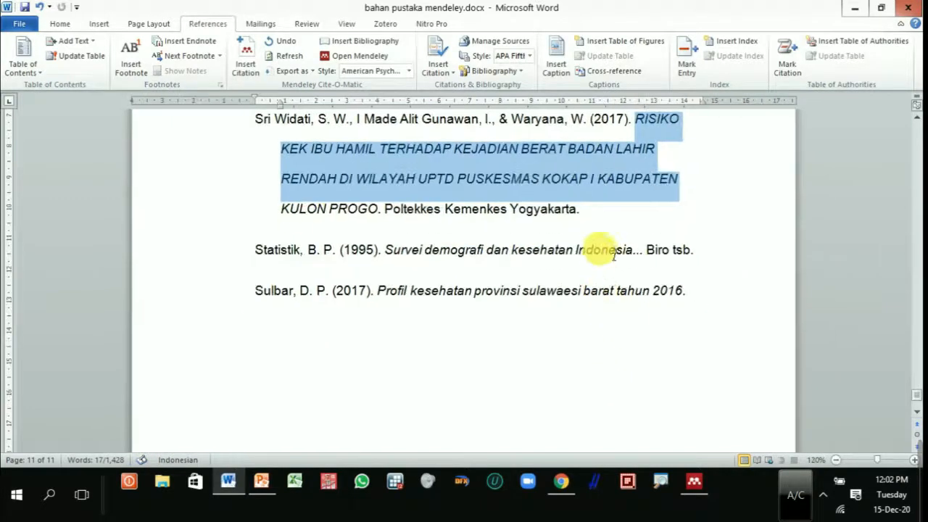
{"action": "scroll", "coordinate": [612, 259], "scroll_direction": "up", "scroll_amount": 3}
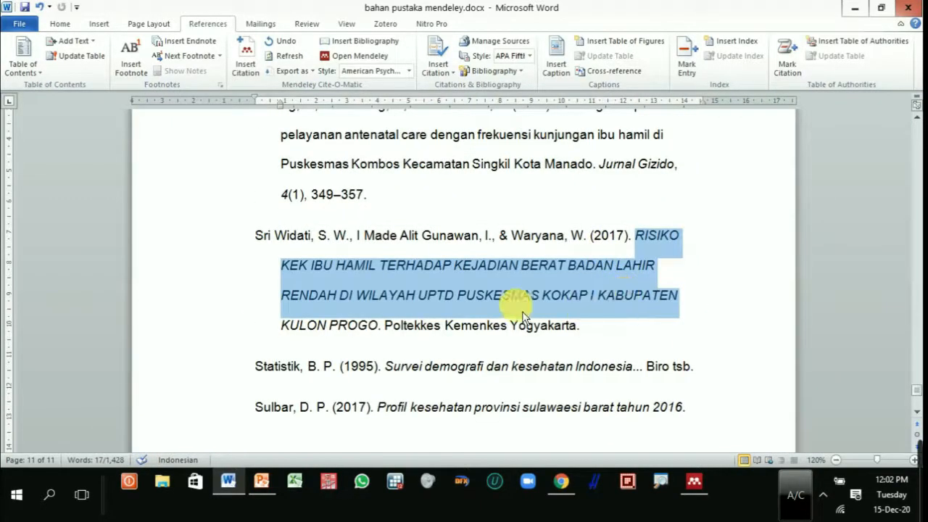
{"action": "left_click", "coordinate": [453, 299]}
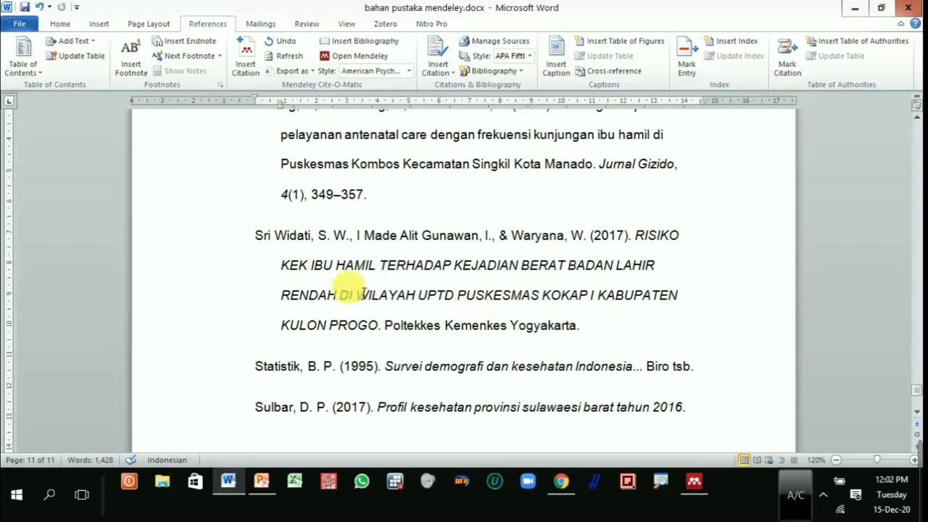
{"action": "left_click_drag", "start_coordinate": [648, 238], "coordinate": [681, 274]}
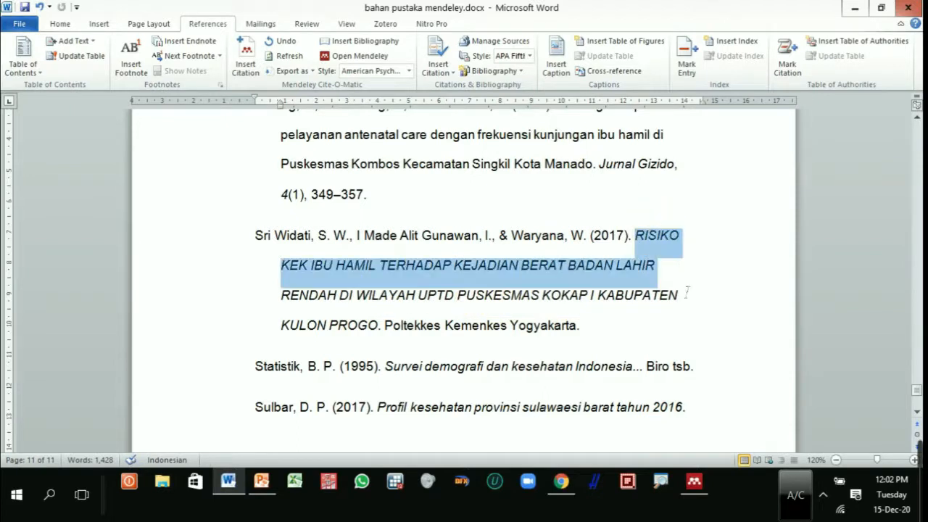
Step: Switch to Mendeley Desktop, select the 2017 "RISIKO KEK IBU HAMIL" reference to show its details, and return to the Word document
{"action": "left_click", "coordinate": [711, 500]}
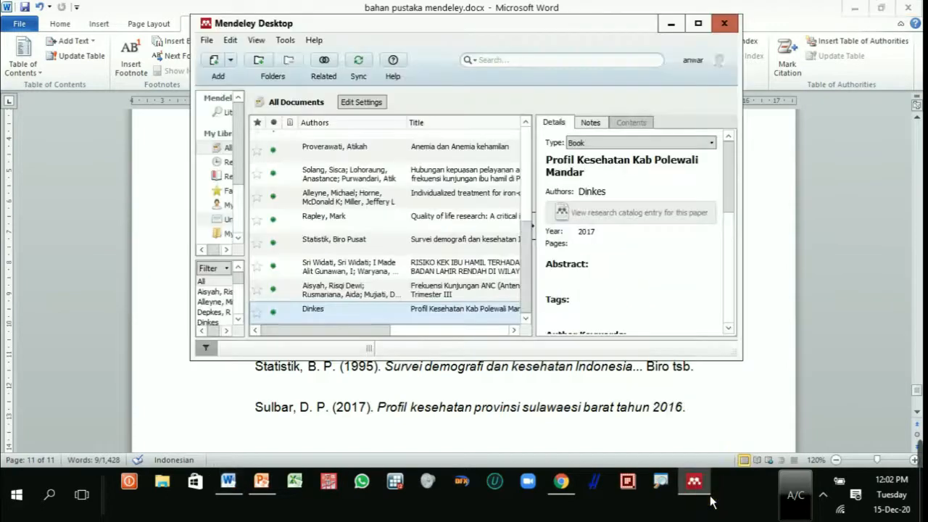
{"action": "left_click", "coordinate": [710, 500]}
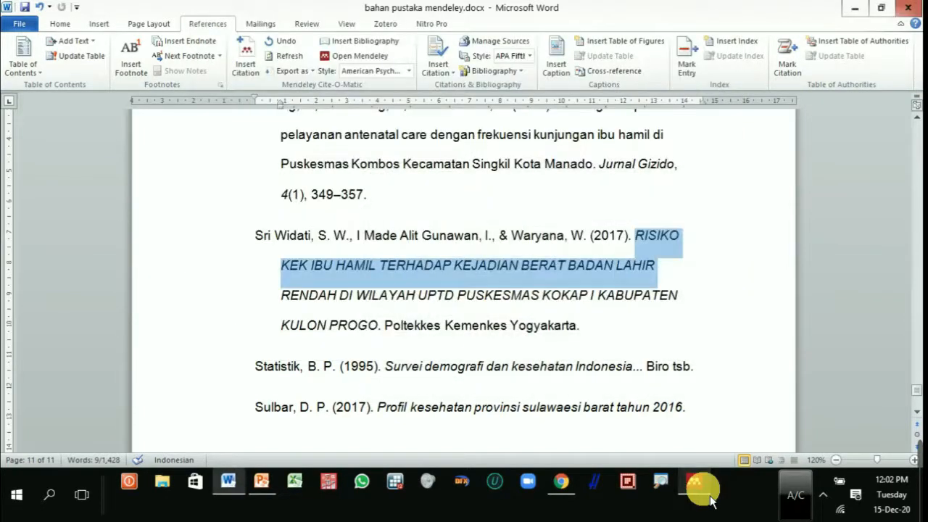
{"action": "left_click", "coordinate": [711, 500]}
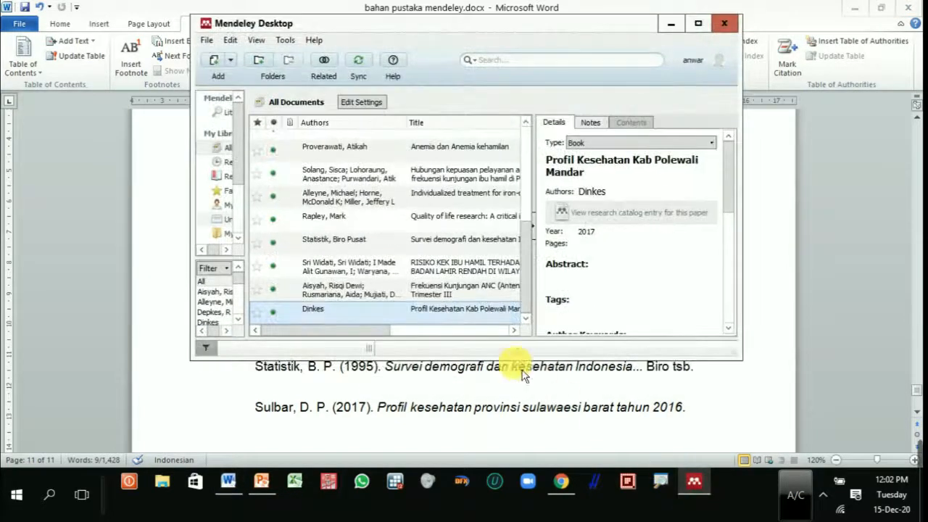
{"action": "left_click", "coordinate": [410, 269]}
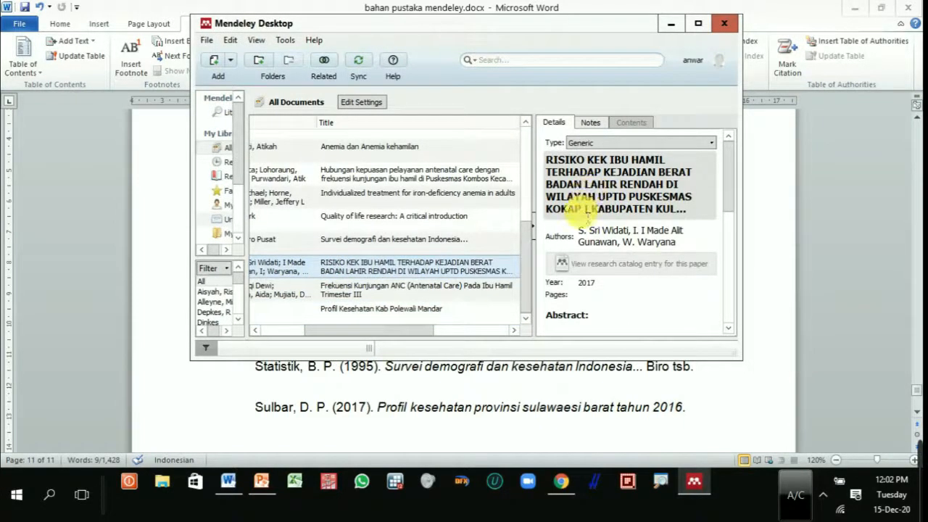
{"action": "left_click", "coordinate": [502, 387]}
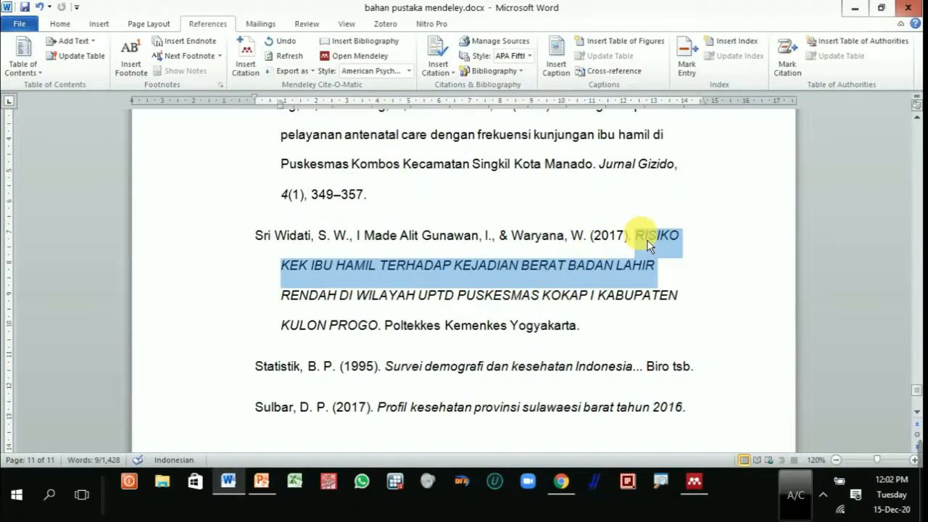
Step: Copy the full "RISIKO KEK IBU HAMIL ... KULON PROGO" title from the bibliography and paste it on a new page after the last entry
{"action": "left_click_drag", "start_coordinate": [635, 236], "coordinate": [386, 340]}
{"action": "key", "text": "ctrl+c"}
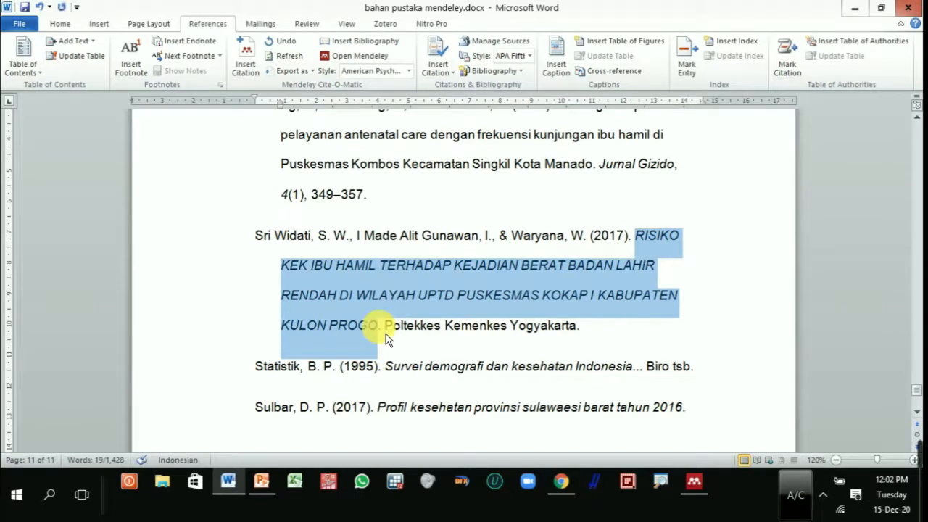
{"action": "scroll", "coordinate": [766, 356], "scroll_direction": "down", "scroll_amount": 5}
{"action": "scroll", "coordinate": [566, 363], "scroll_direction": "down", "scroll_amount": 2}
{"action": "scroll", "coordinate": [566, 341], "scroll_direction": "up", "scroll_amount": 5}
{"action": "left_click", "coordinate": [738, 261]}
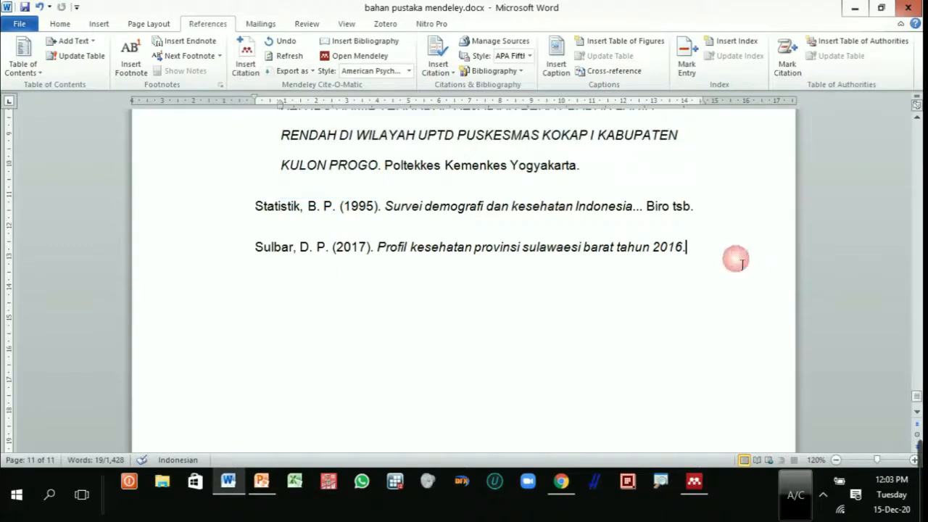
{"action": "key", "text": "ctrl+Return"}
{"action": "key", "text": "ctrl+v"}
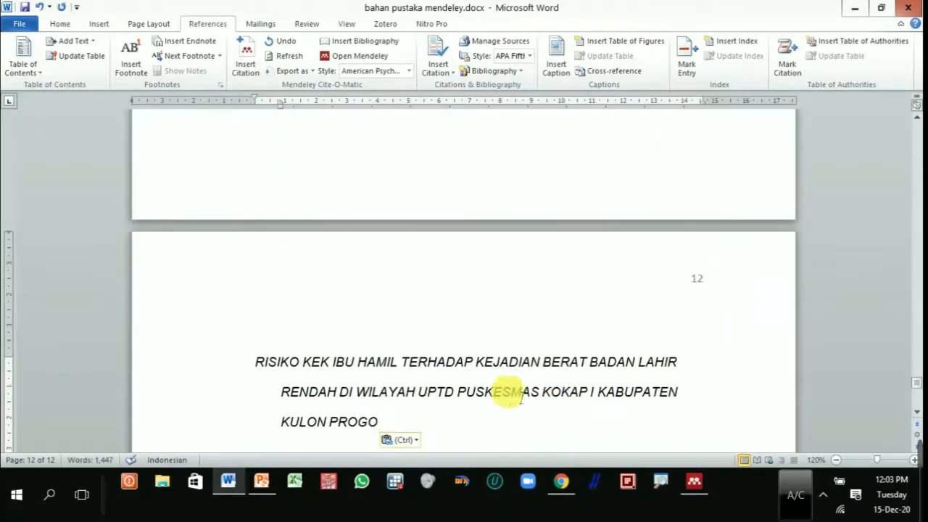
Step: Change the pasted title on page 12 to Capitalize Each Word, keeping the abbreviations KEK and UPTD in uppercase
{"action": "left_click_drag", "start_coordinate": [388, 423], "coordinate": [255, 364]}
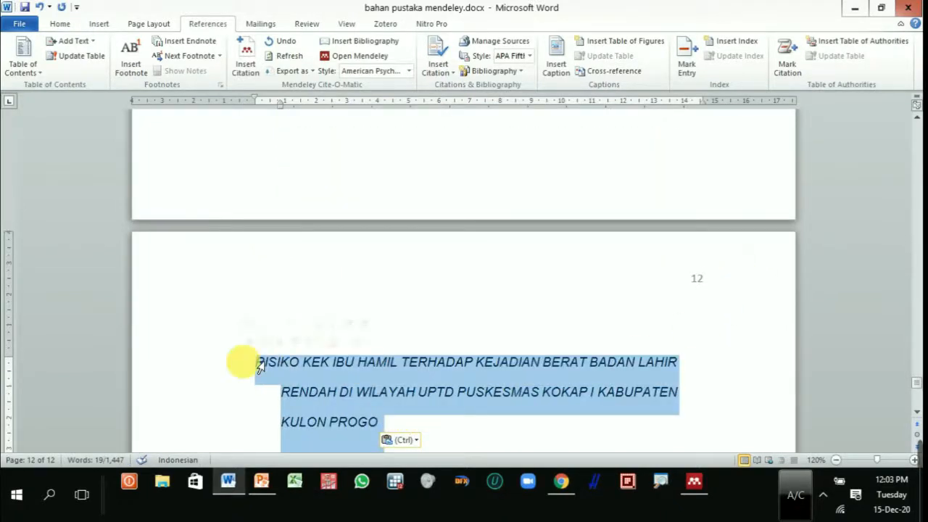
{"action": "left_click", "coordinate": [135, 22]}
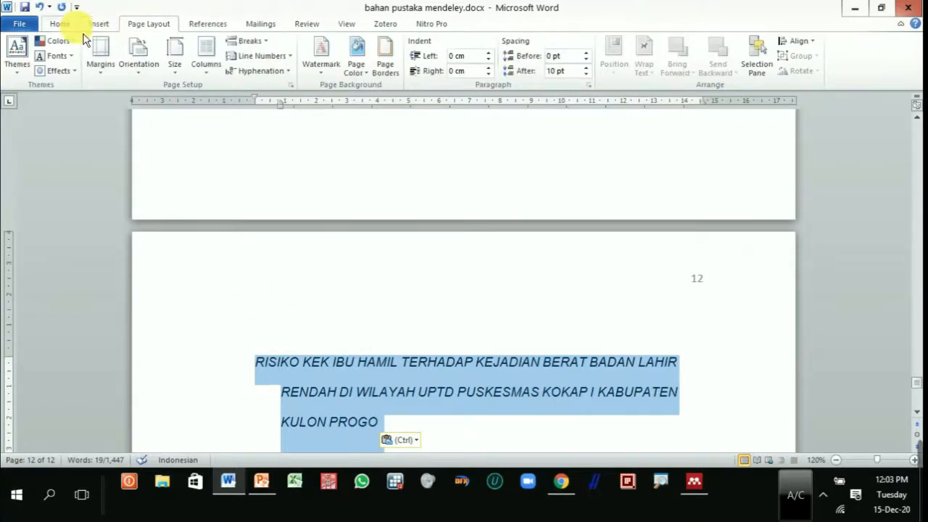
{"action": "left_click", "coordinate": [61, 24]}
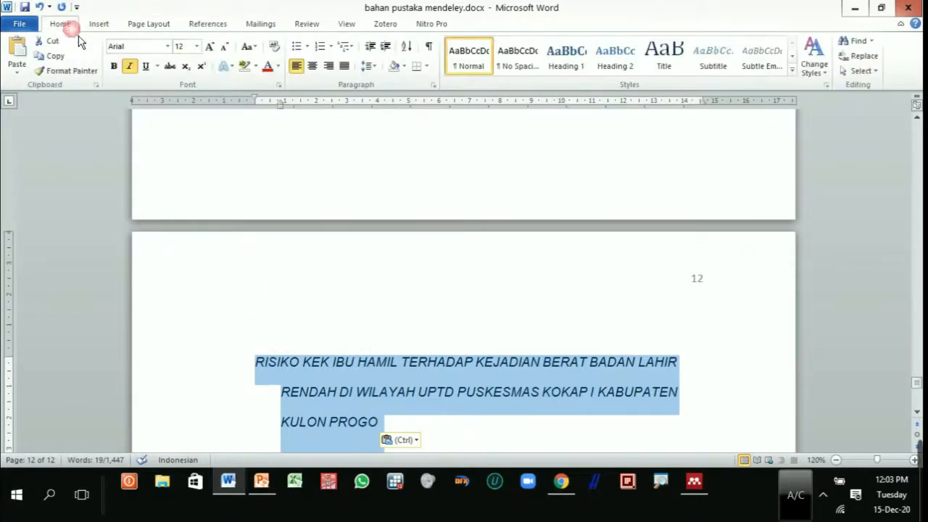
{"action": "left_click", "coordinate": [254, 48]}
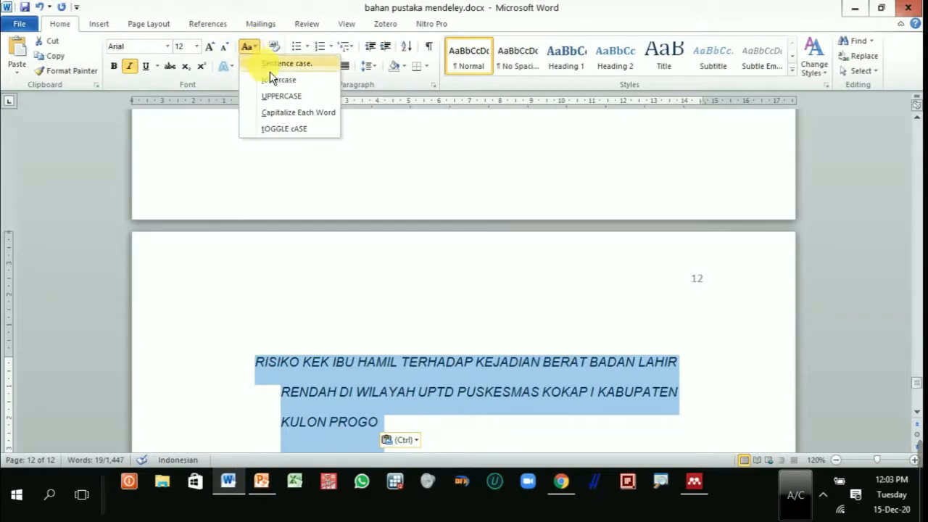
{"action": "left_click", "coordinate": [299, 113]}
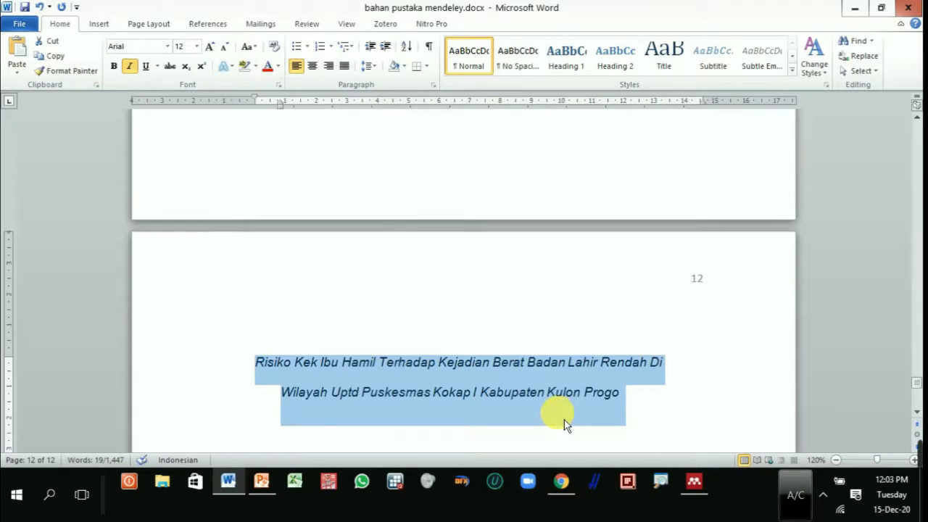
{"action": "left_click", "coordinate": [514, 420]}
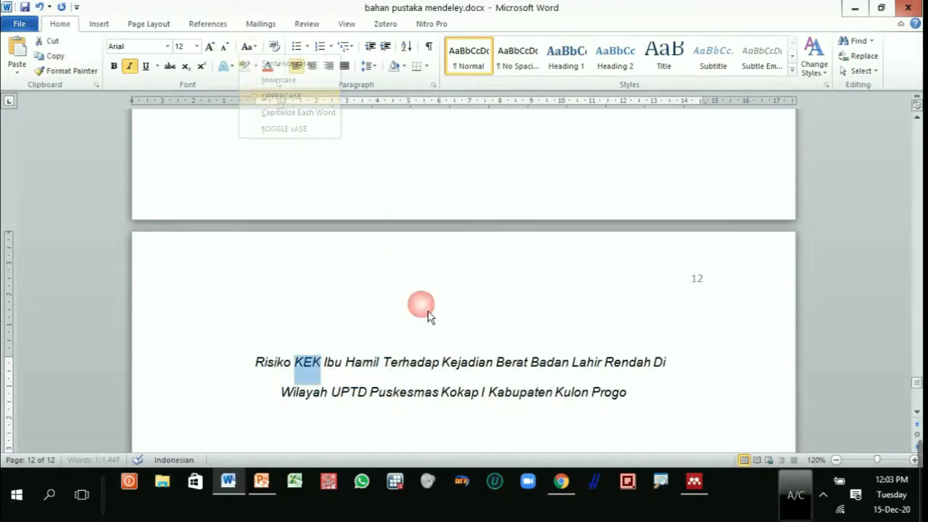
{"action": "left_click", "coordinate": [627, 394]}
Step: Copy the recased title and replace the selected 2017 reference's title in Mendeley Desktop with "Risiko KEK Ibu Hamil Terhadap Kejadian Berat Badan Lahir Rendah ... Kulon Progo"
{"action": "left_click_drag", "start_coordinate": [640, 400], "coordinate": [265, 376]}
{"action": "key", "text": "ctrl+c"}
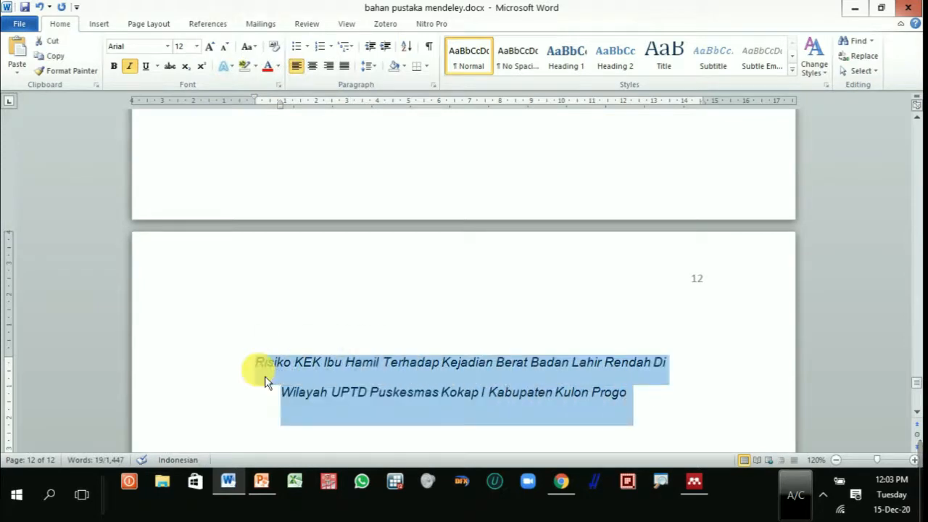
{"action": "left_click", "coordinate": [694, 481]}
{"action": "left_click", "coordinate": [702, 215]}
{"action": "key", "text": "ctrl+a"}
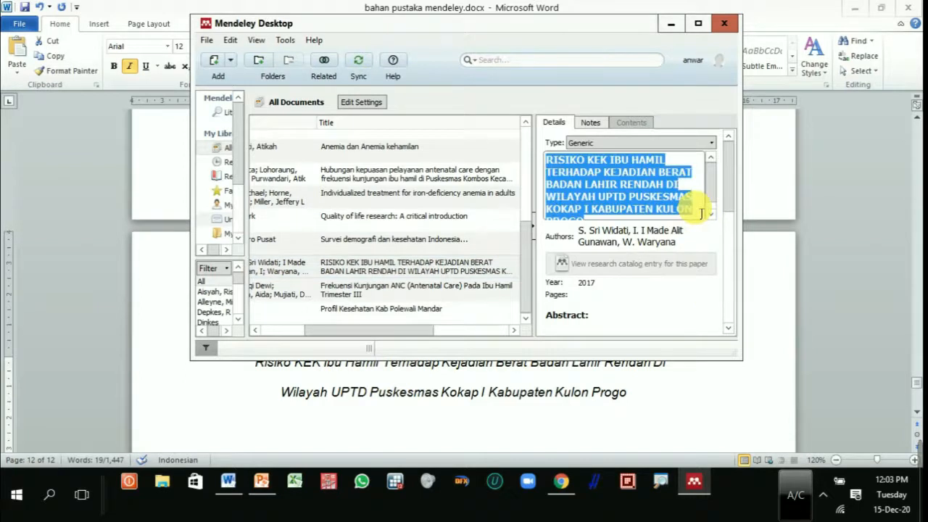
{"action": "scroll", "coordinate": [700, 204], "scroll_direction": "down", "scroll_amount": 1}
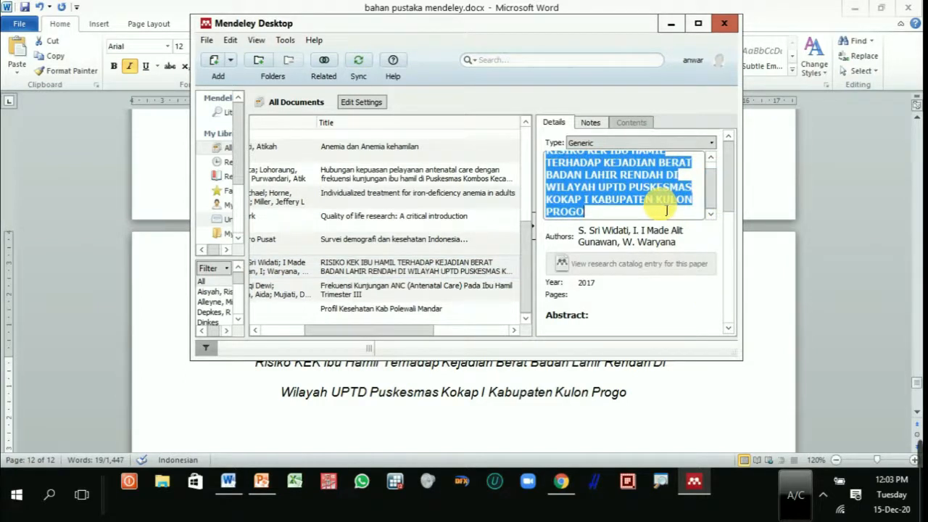
{"action": "key", "text": "ctrl+v"}
{"action": "left_click_drag", "start_coordinate": [664, 214], "coordinate": [547, 154]}
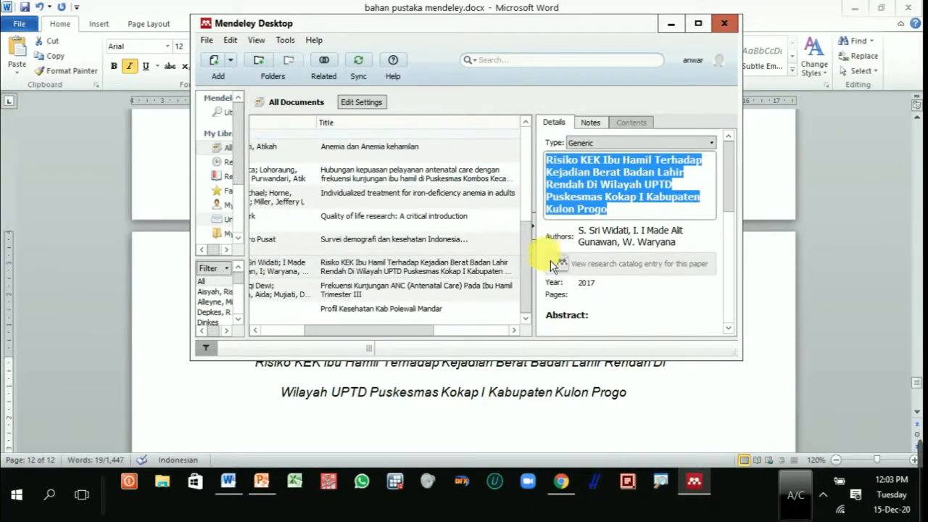
{"action": "mouse_move", "coordinate": [393, 332]}
{"action": "left_mouse_down"}
{"action": "mouse_move", "coordinate": [365, 346]}
{"action": "mouse_move", "coordinate": [383, 342]}
{"action": "left_mouse_up"}
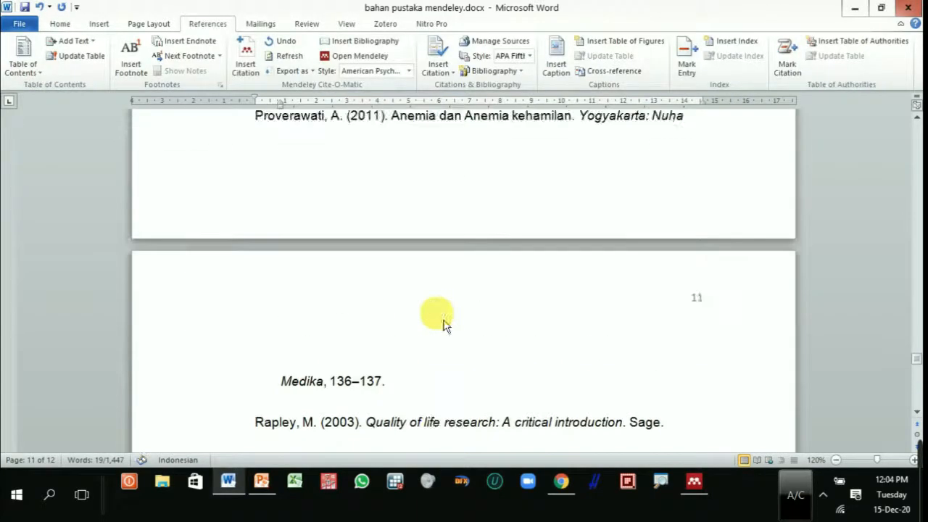
Step: In Word, delete the whole bibliography under DAFTAR PUSTAKA and the temporary copy of the "Risiko KEK Ibu Hamil" title
{"action": "scroll", "coordinate": [444, 324], "scroll_direction": "up", "scroll_amount": 15}
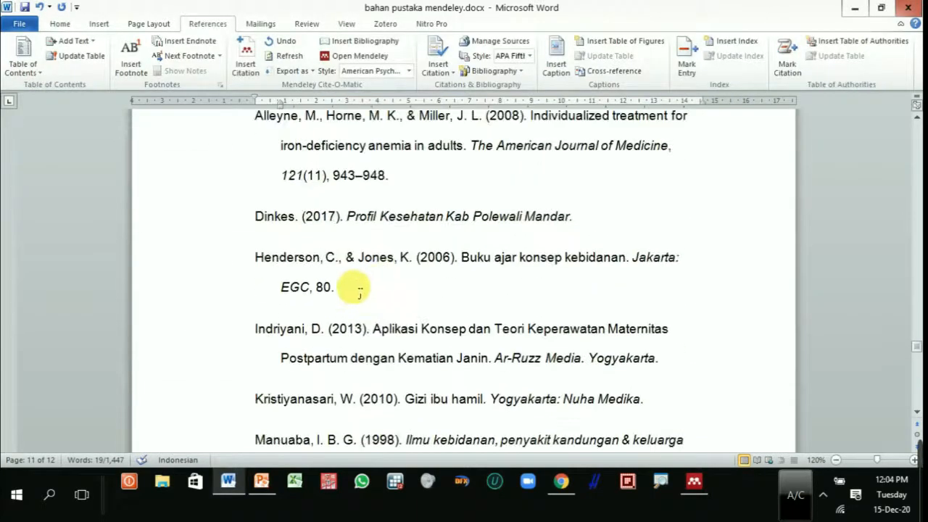
{"action": "left_click_drag", "start_coordinate": [255, 326], "coordinate": [622, 388]}
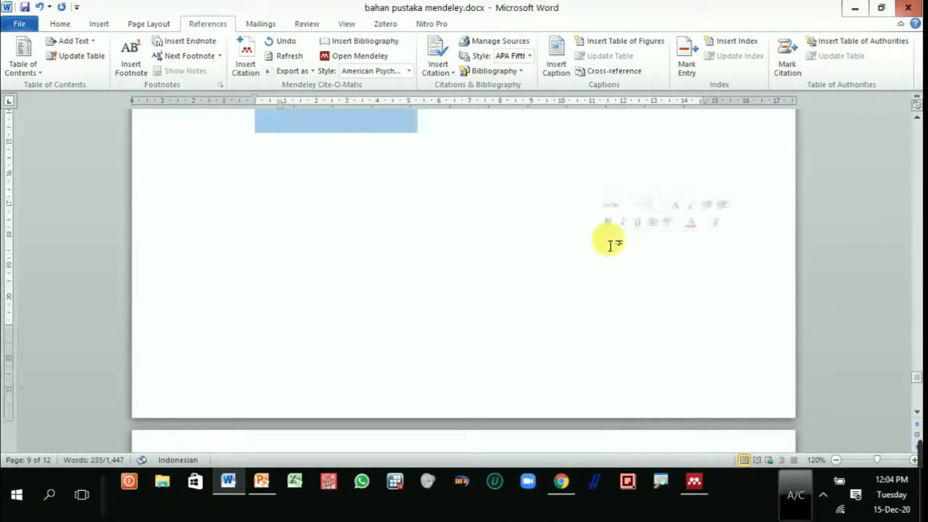
{"action": "key", "text": "Delete"}
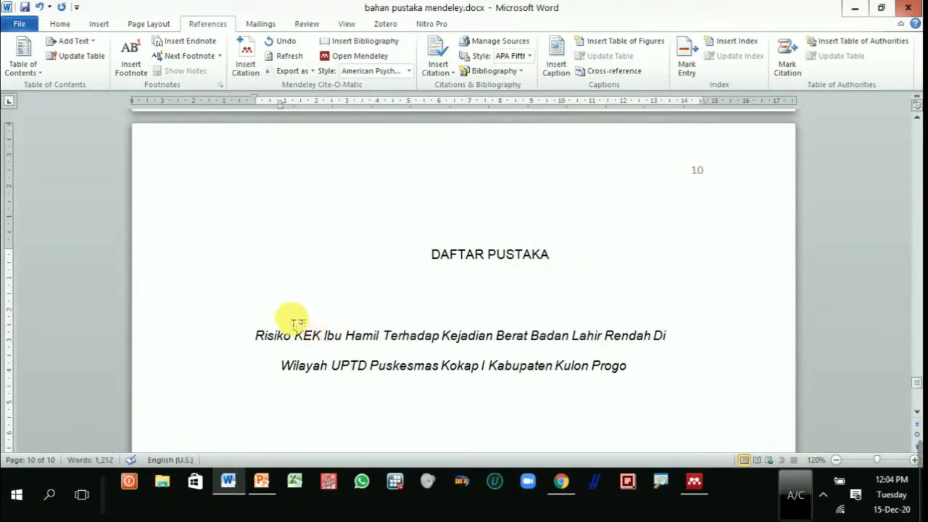
{"action": "left_click_drag", "start_coordinate": [300, 321], "coordinate": [632, 366]}
{"action": "key", "text": "Delete"}
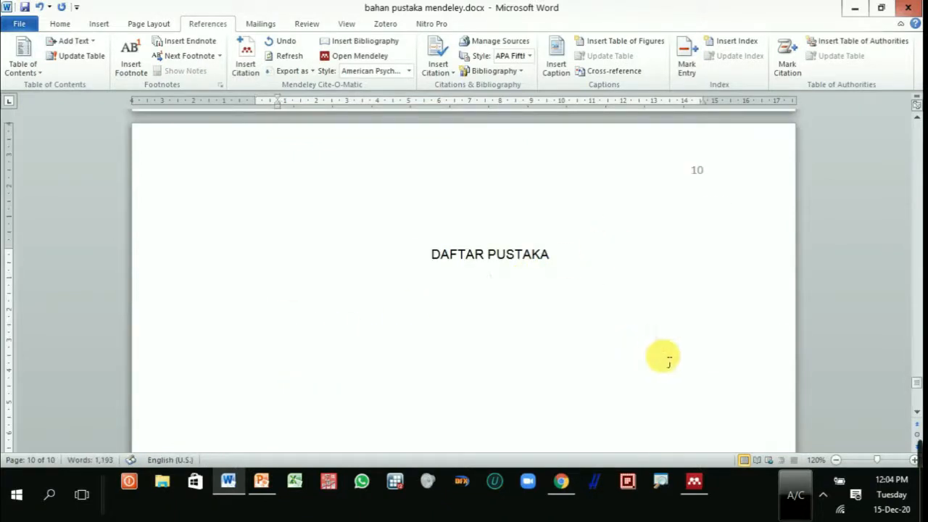
Step: Insert the Mendeley bibliography again under DAFTAR PUSTAKA and check its entries down to the end of page 11
{"action": "left_click", "coordinate": [366, 44]}
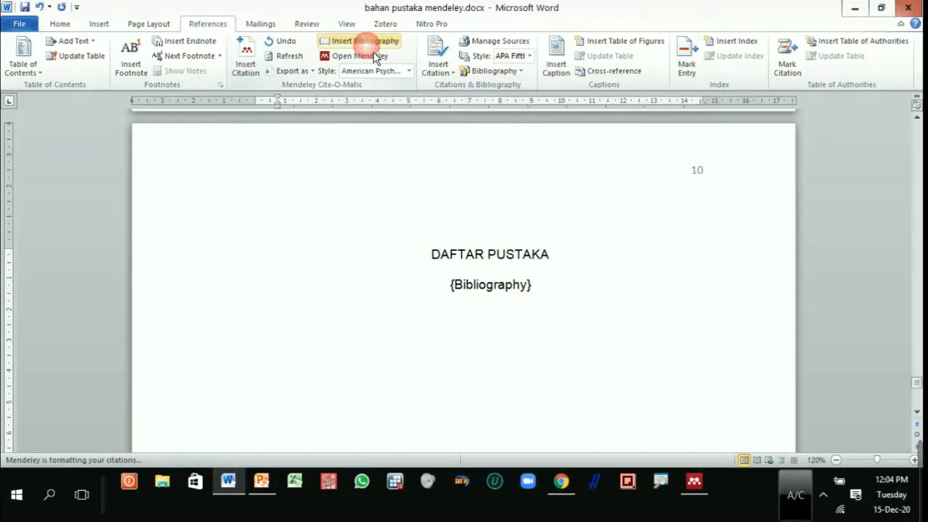
{"action": "scroll", "coordinate": [488, 346], "scroll_direction": "down", "scroll_amount": 4}
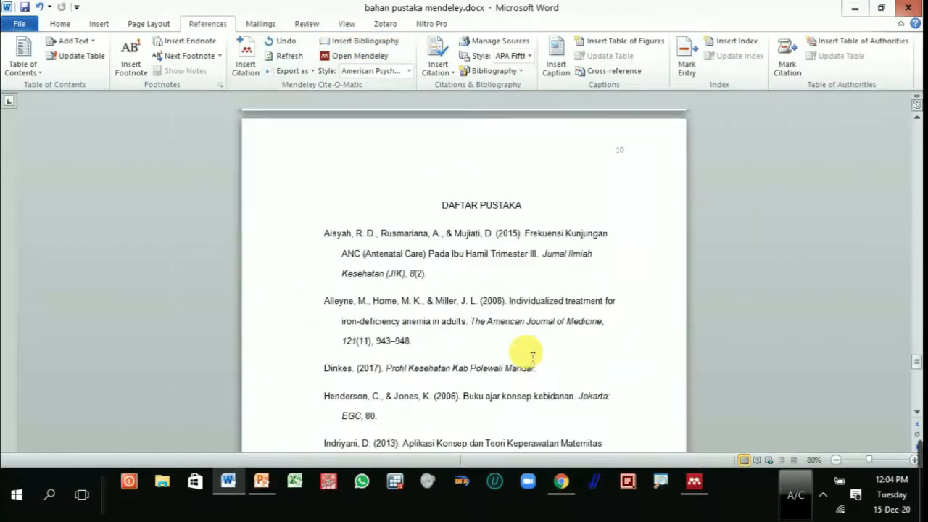
{"action": "scroll", "coordinate": [532, 355], "scroll_direction": "down", "scroll_amount": 12}
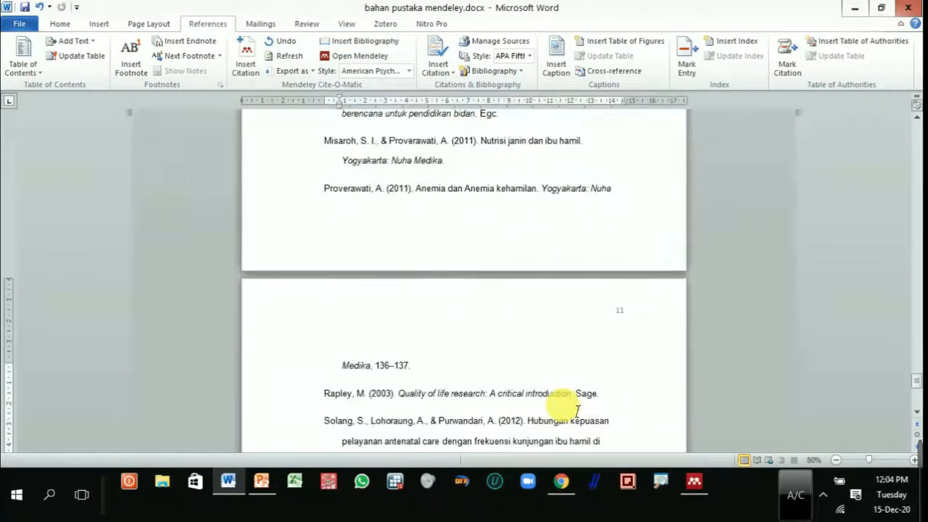
{"action": "scroll", "coordinate": [569, 411], "scroll_direction": "down", "scroll_amount": 8}
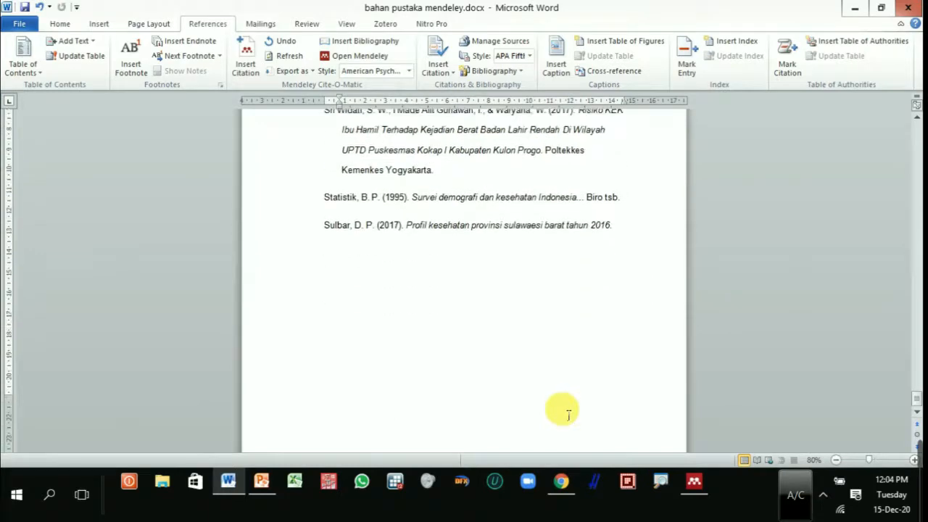
{"action": "scroll", "coordinate": [567, 414], "scroll_direction": "up", "scroll_amount": 18}
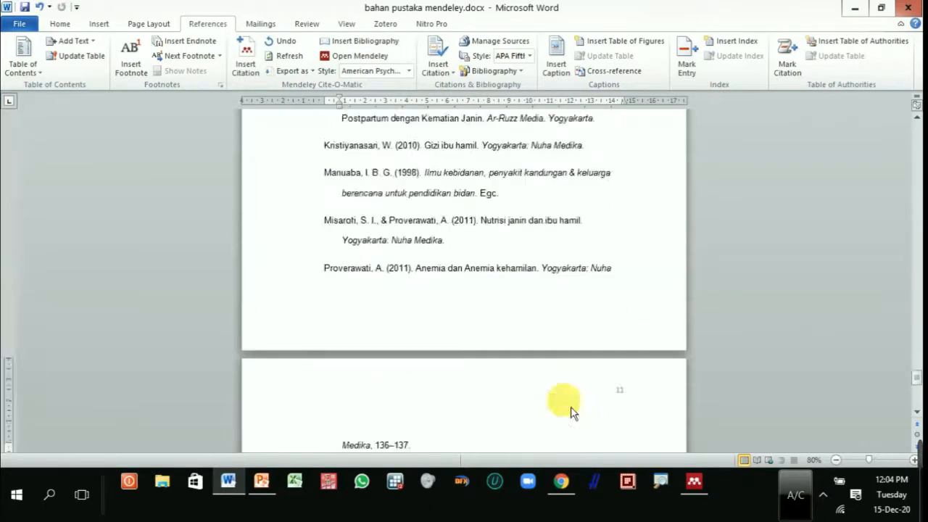
{"action": "left_click_drag", "start_coordinate": [916, 362], "coordinate": [916, 364]}
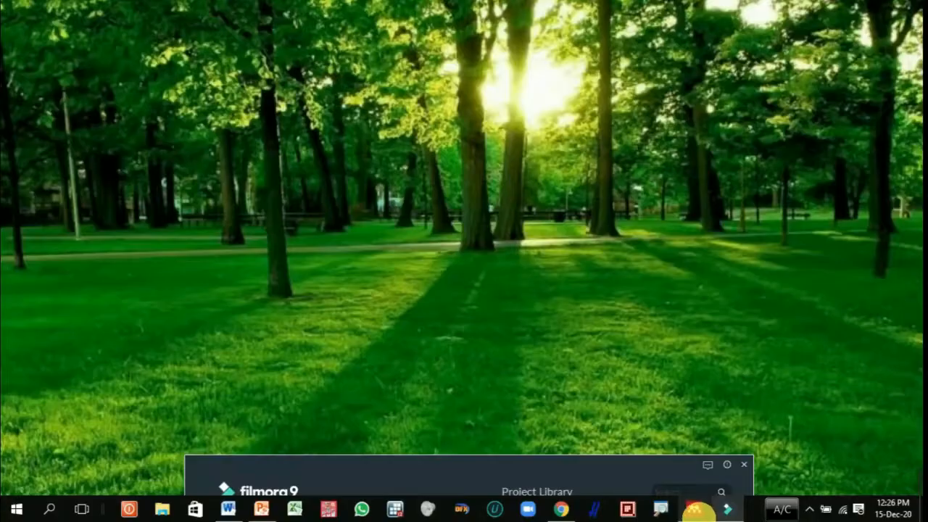
Step: Switch to Mendeley Desktop and keep its window at the reduced size on the desktop
{"action": "mouse_move", "coordinate": [697, 510]}
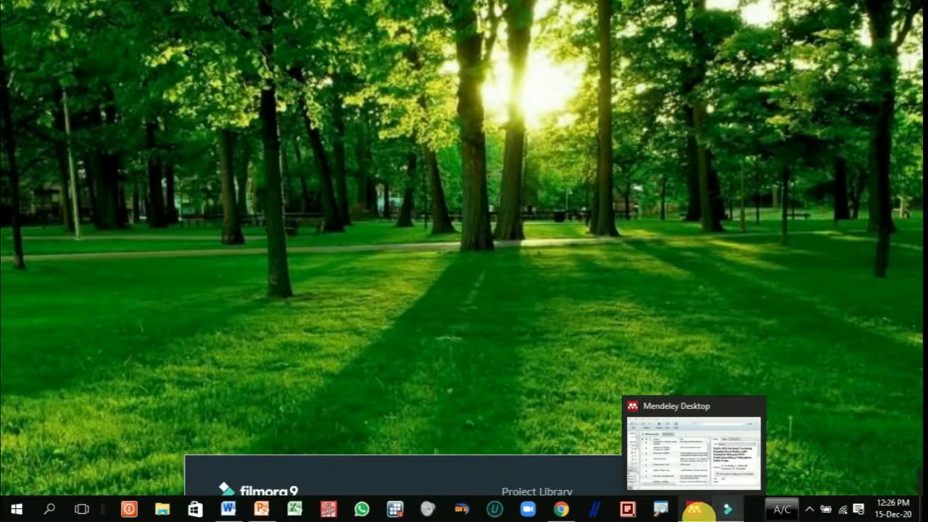
{"action": "left_click", "coordinate": [697, 510]}
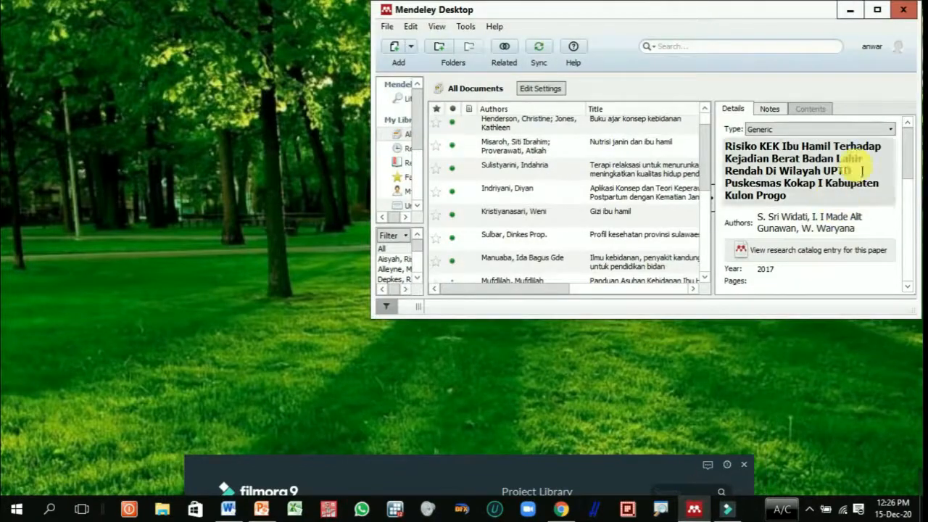
{"action": "left_click", "coordinate": [877, 9]}
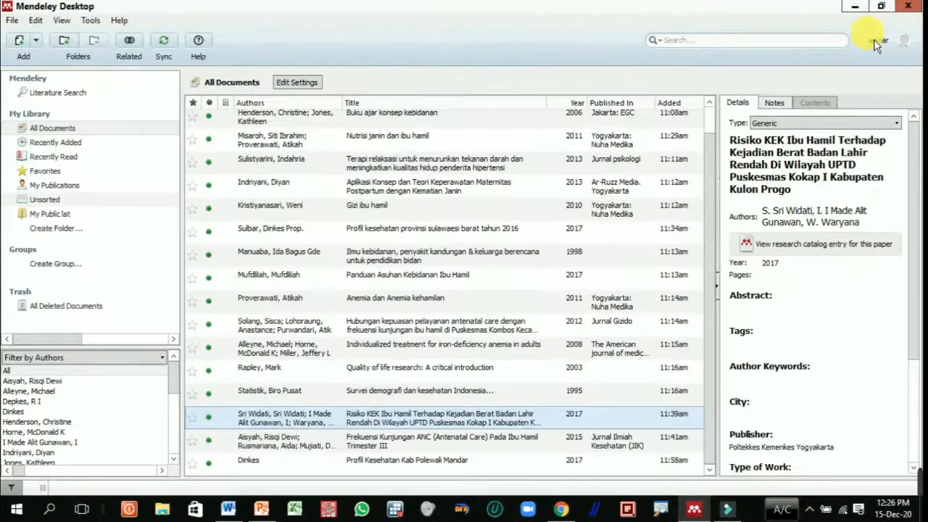
{"action": "left_click", "coordinate": [881, 6]}
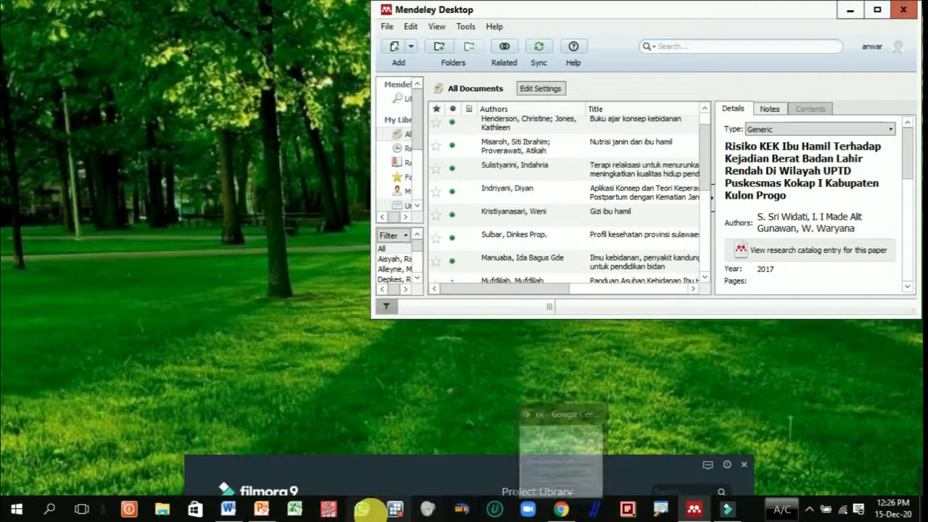
Step: Switch to Chrome with Google Scholar and fit its reduced window beside the Mendeley Desktop window
{"action": "left_click", "coordinate": [566, 511]}
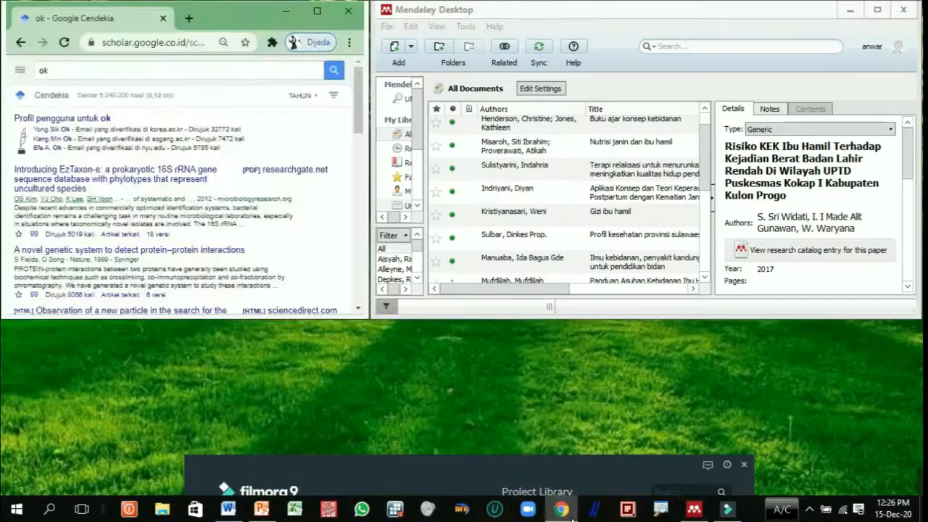
{"action": "left_click", "coordinate": [330, 28]}
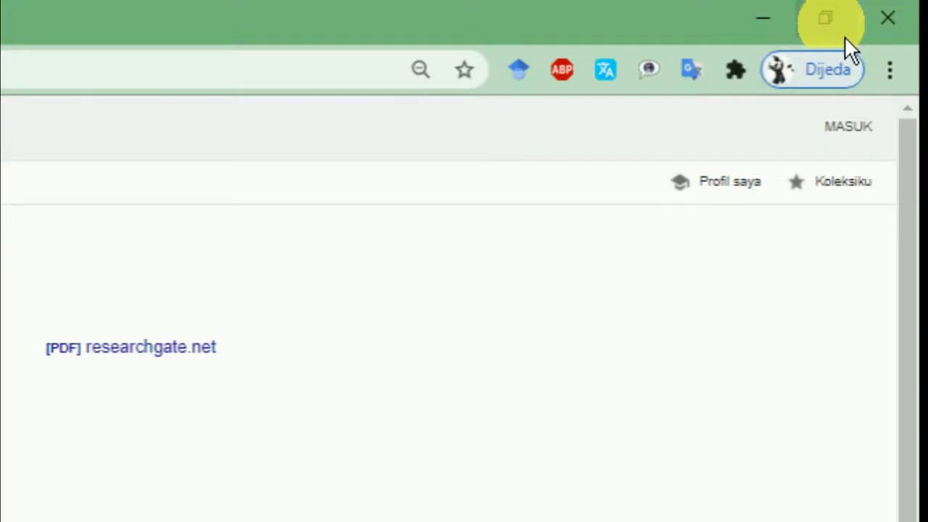
{"action": "left_click", "coordinate": [845, 37]}
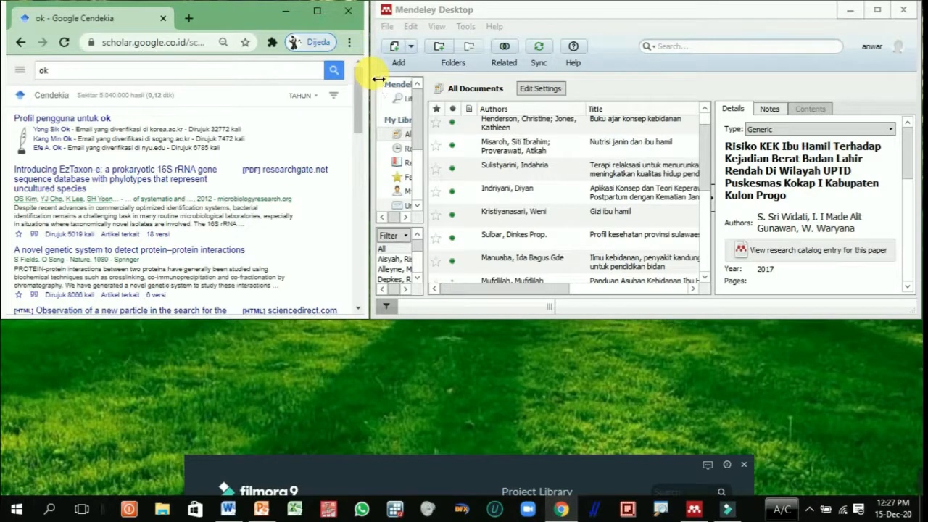
{"action": "left_click", "coordinate": [383, 107]}
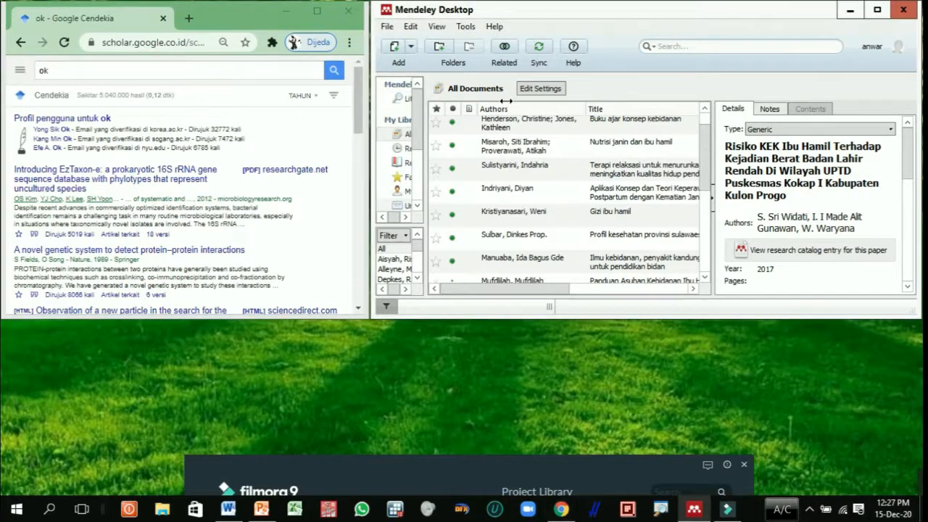
{"action": "left_click_drag", "start_coordinate": [368, 114], "coordinate": [374, 140]}
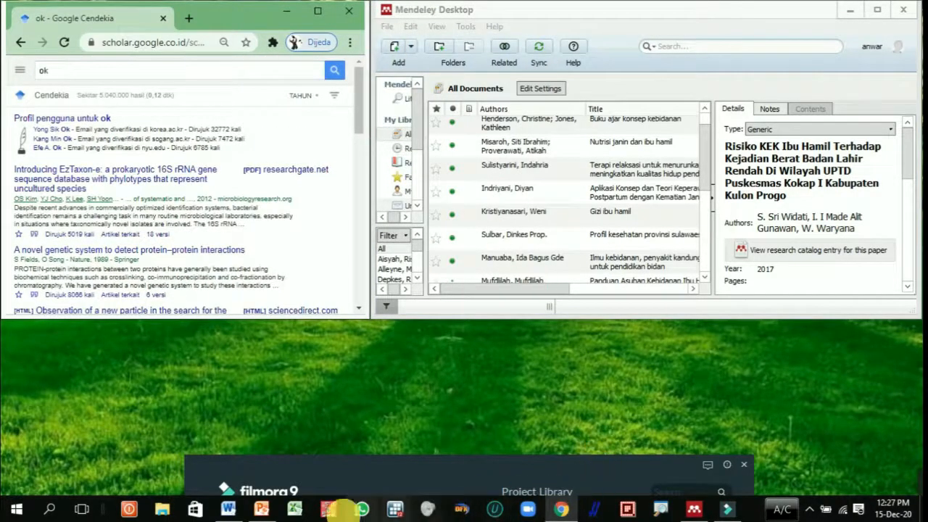
Step: Switch to bahan pustaka mendeley.docx in Word and place its reduced window below the Chrome and Mendeley Desktop windows
{"action": "left_click", "coordinate": [227, 510]}
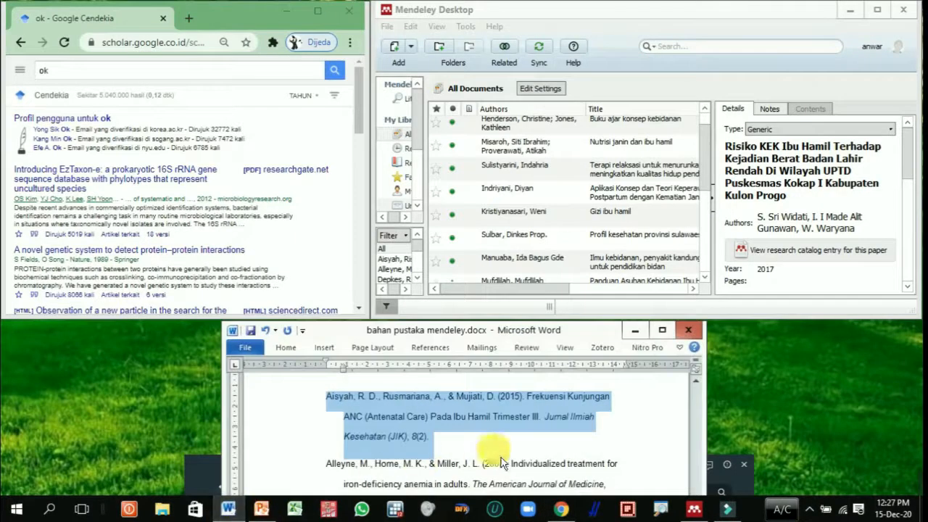
{"action": "left_click", "coordinate": [577, 442]}
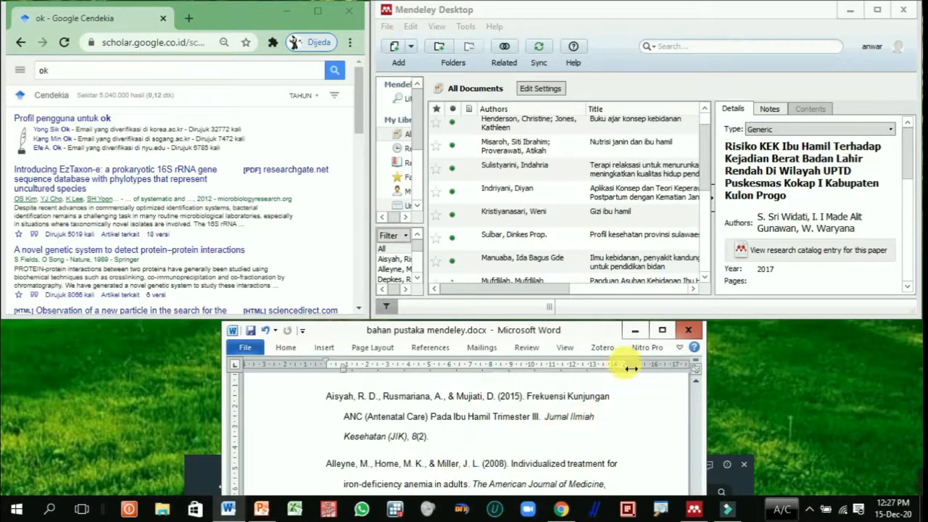
{"action": "left_click", "coordinate": [662, 330]}
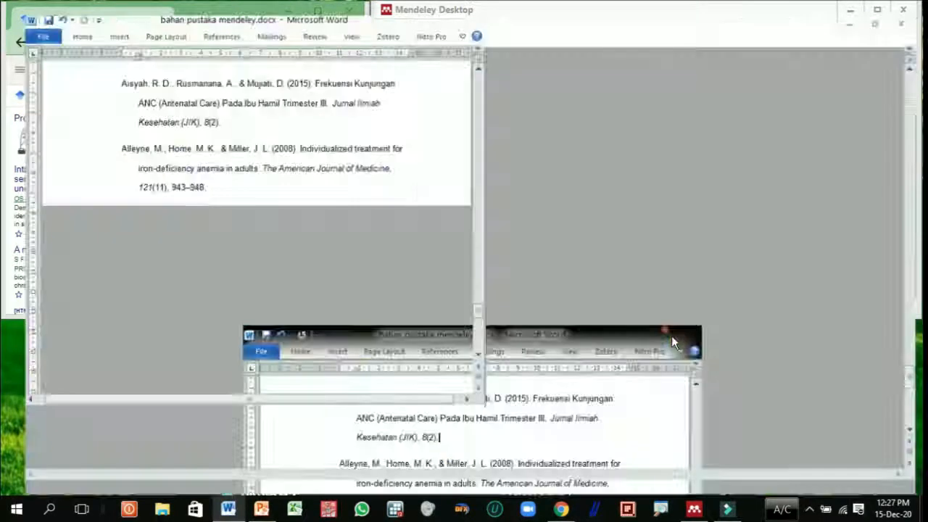
{"action": "left_click", "coordinate": [881, 8]}
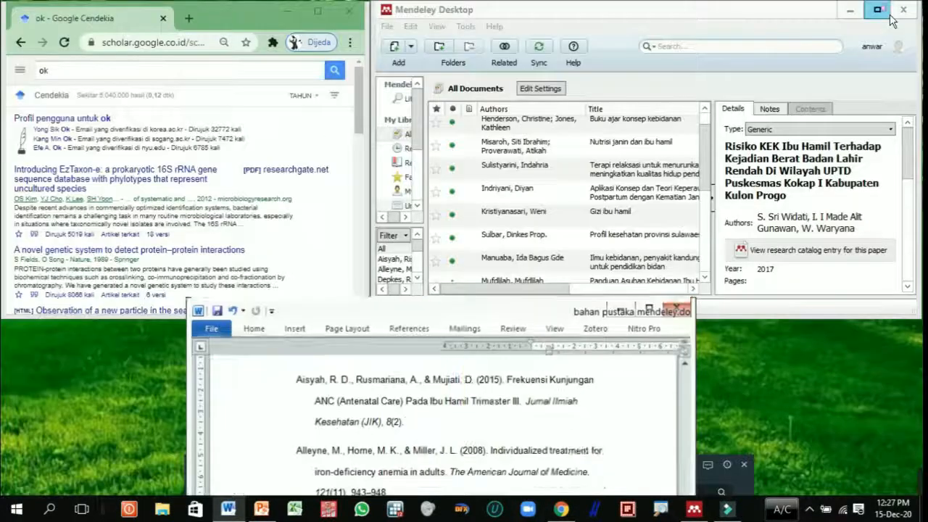
{"action": "left_click_drag", "start_coordinate": [611, 331], "coordinate": [597, 347]}
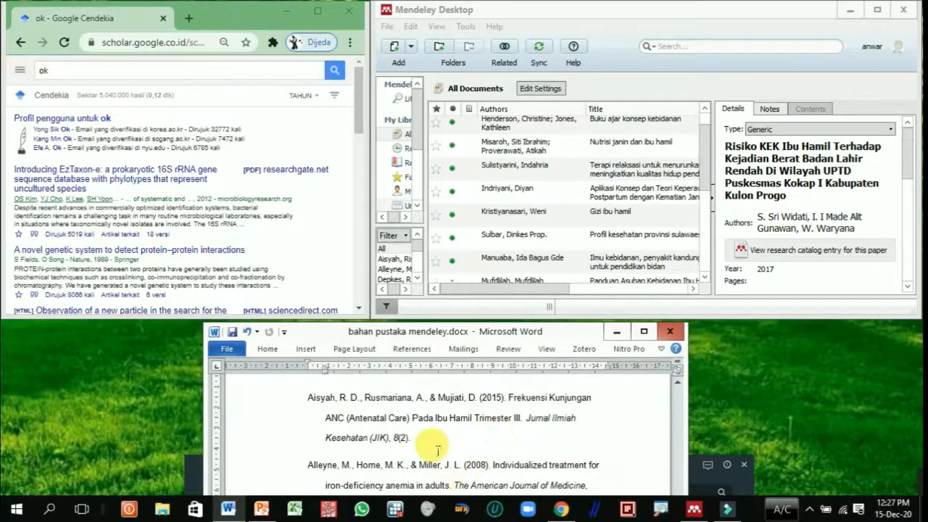
Step: Copy the complete 2015 "Frekuensi Kunjungan ANC (Antenatal Care)" entry from the bibliography in Word
{"action": "left_click_drag", "start_coordinate": [411, 438], "coordinate": [318, 410]}
{"action": "right_click", "coordinate": [361, 420]}
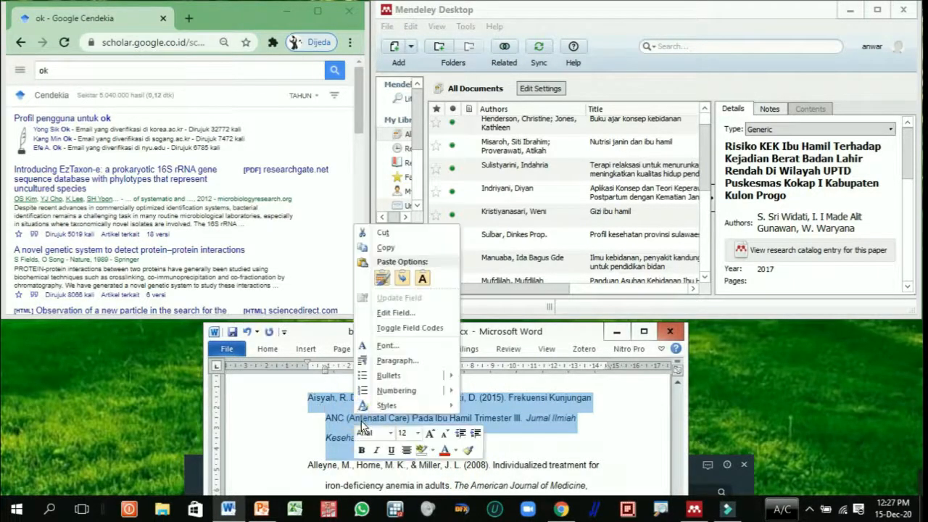
{"action": "left_click", "coordinate": [407, 247]}
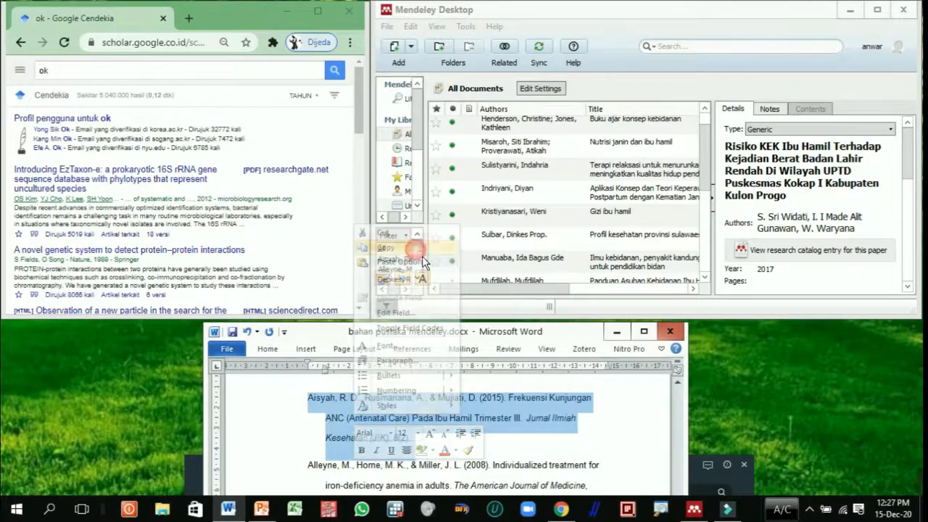
Step: Replace the Google Scholar query "ok" with the copied reference, dismiss the browser's extension notice and run the search
{"action": "left_click_drag", "start_coordinate": [122, 75], "coordinate": [20, 70]}
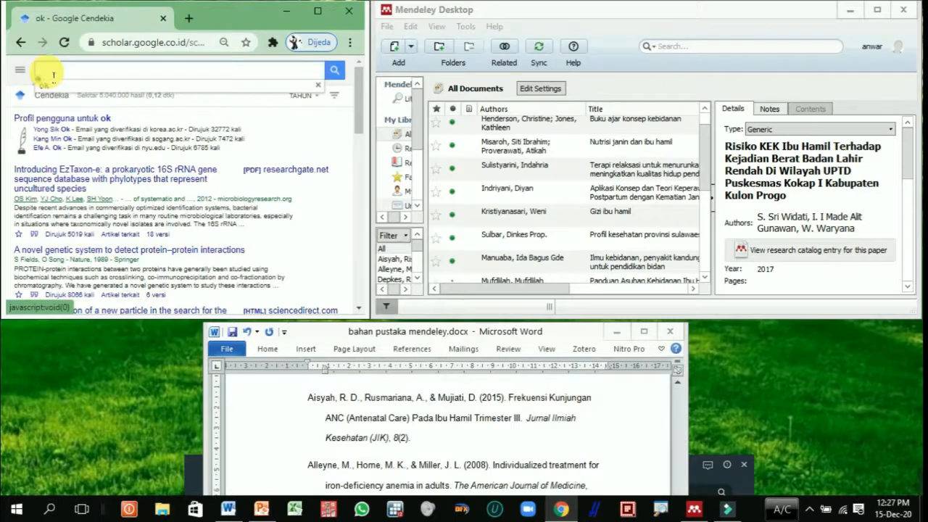
{"action": "right_click", "coordinate": [47, 72]}
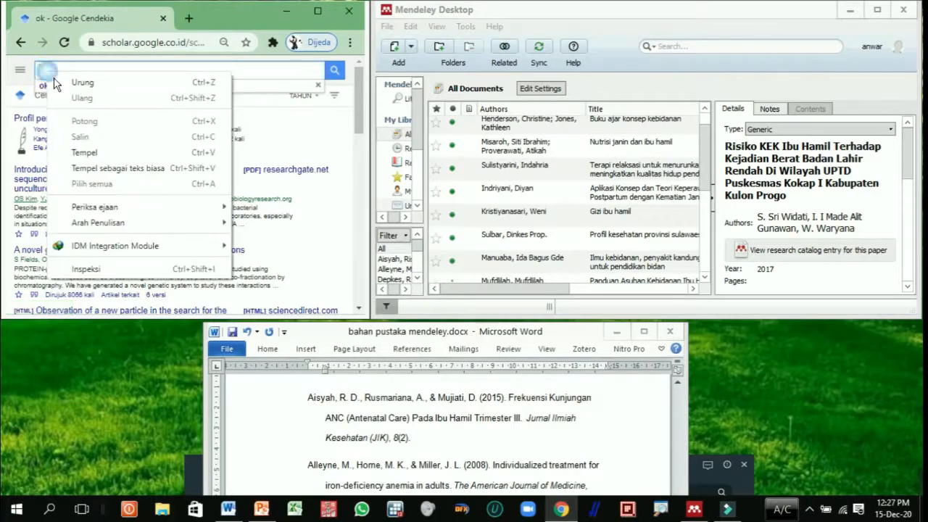
{"action": "left_click", "coordinate": [101, 154]}
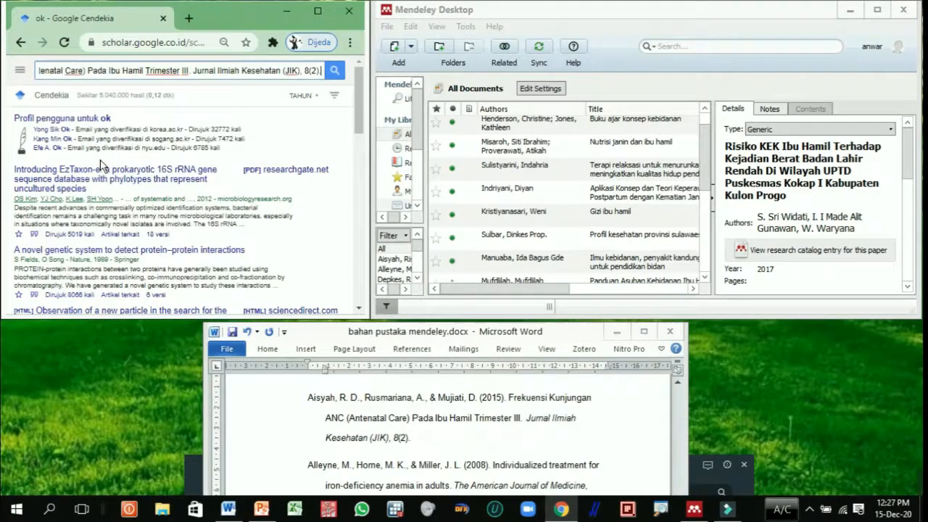
{"action": "left_click", "coordinate": [334, 70]}
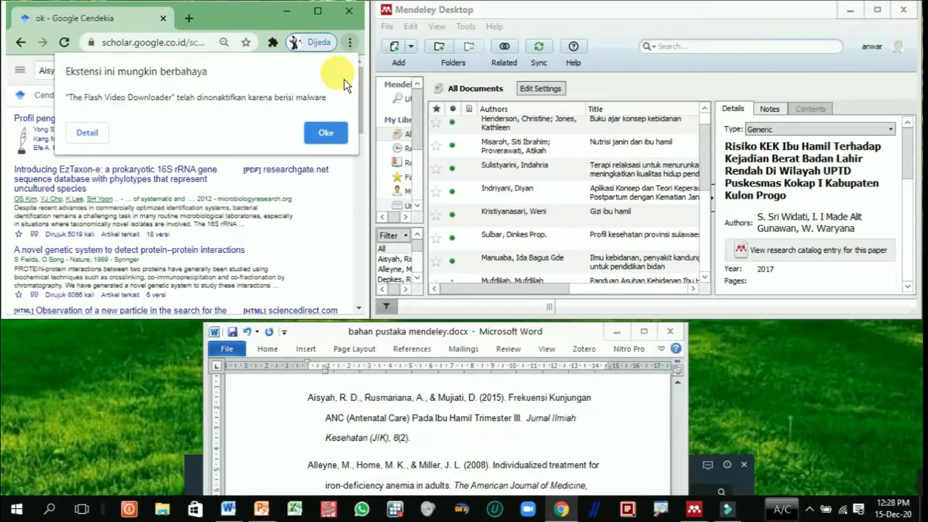
{"action": "left_click", "coordinate": [326, 132]}
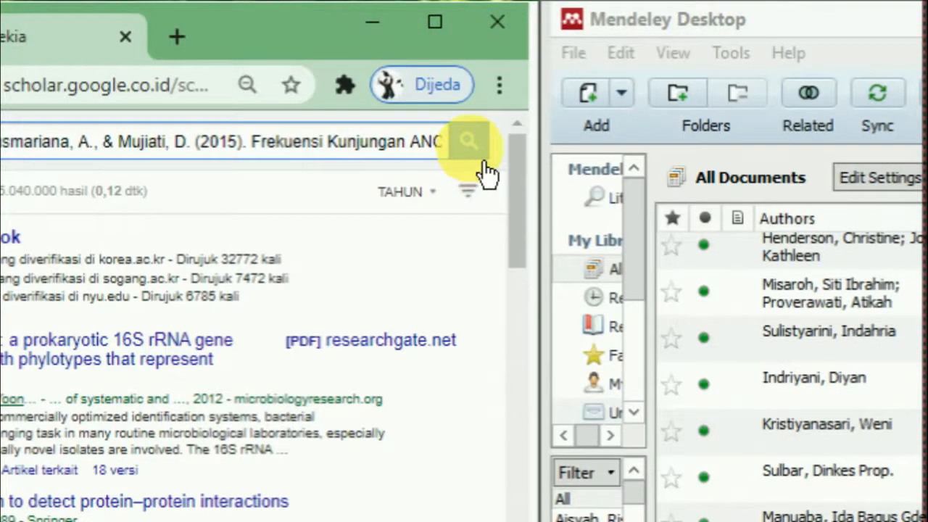
{"action": "left_click", "coordinate": [483, 161]}
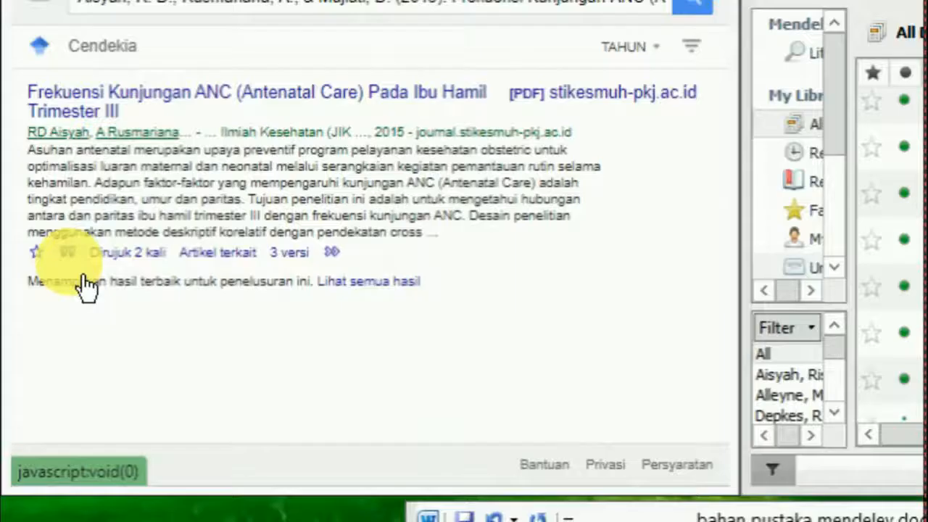
Step: Export the "Frekuensi Kunjungan ANC" article's citation in RefMan format, import it into Mendeley Desktop and select its entry there
{"action": "left_click", "coordinate": [42, 210]}
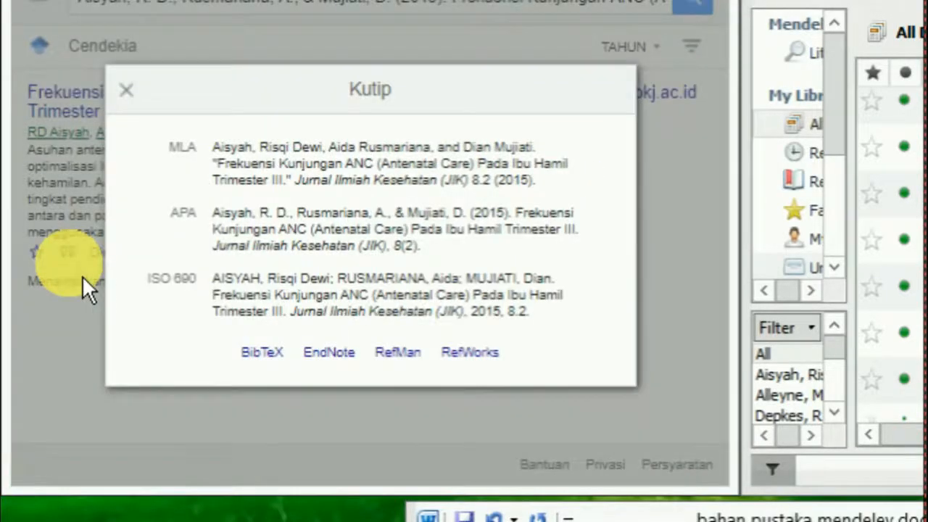
{"action": "left_click", "coordinate": [427, 373]}
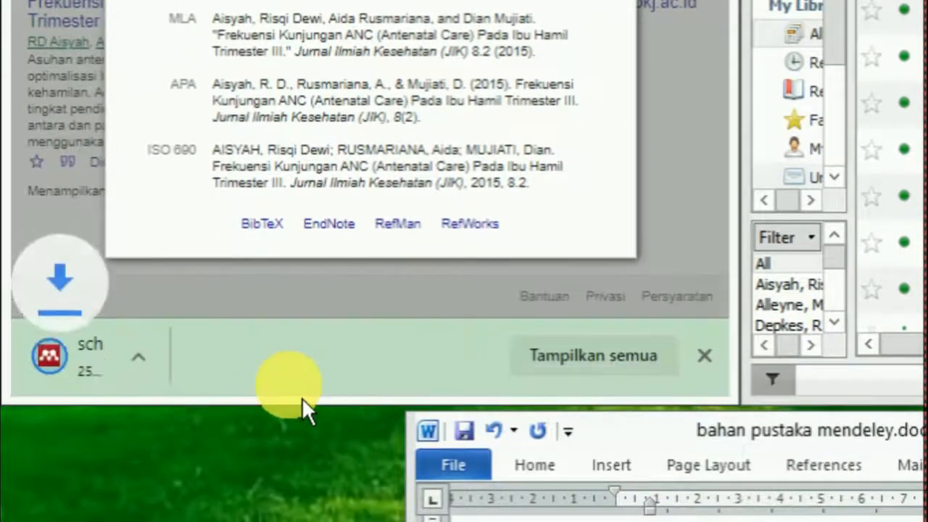
{"action": "left_click", "coordinate": [150, 372]}
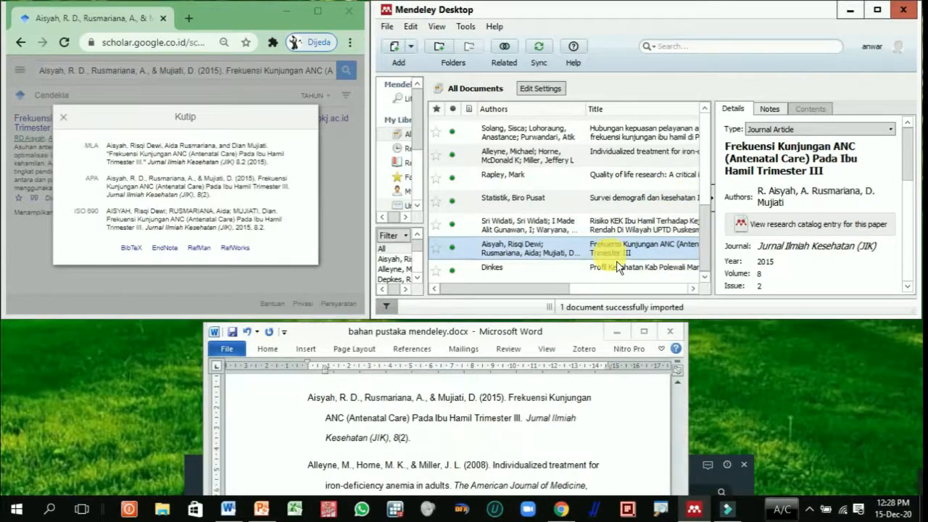
{"action": "scroll", "coordinate": [617, 267], "scroll_direction": "right", "scroll_amount": 3}
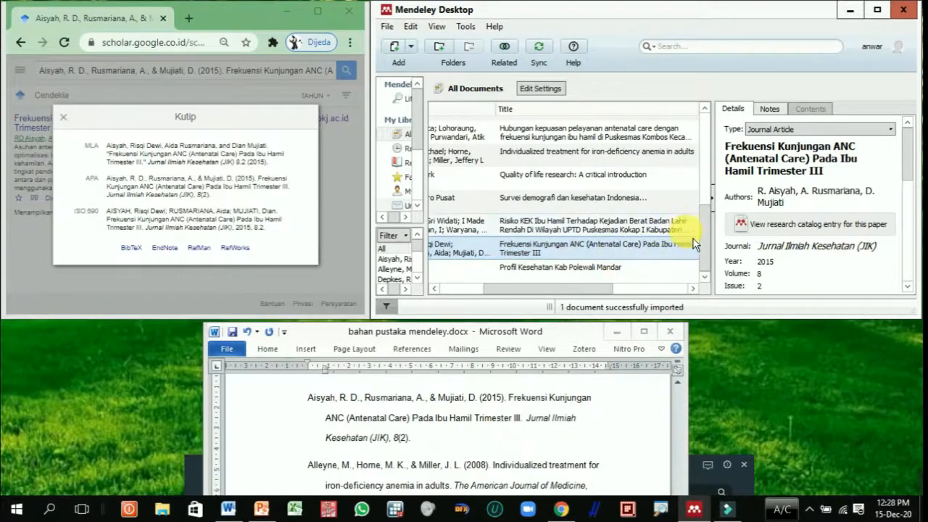
{"action": "scroll", "coordinate": [589, 290], "scroll_direction": "left", "scroll_amount": 3}
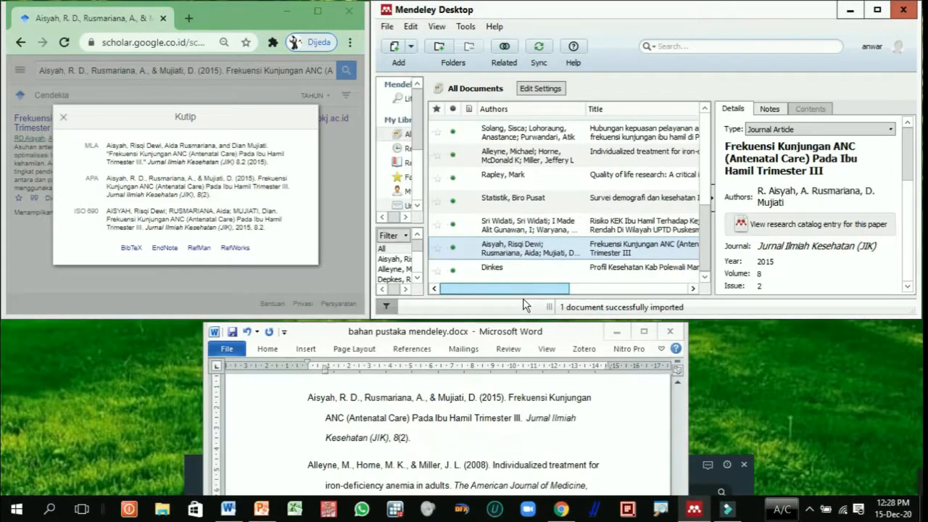
{"action": "left_click", "coordinate": [340, 252]}
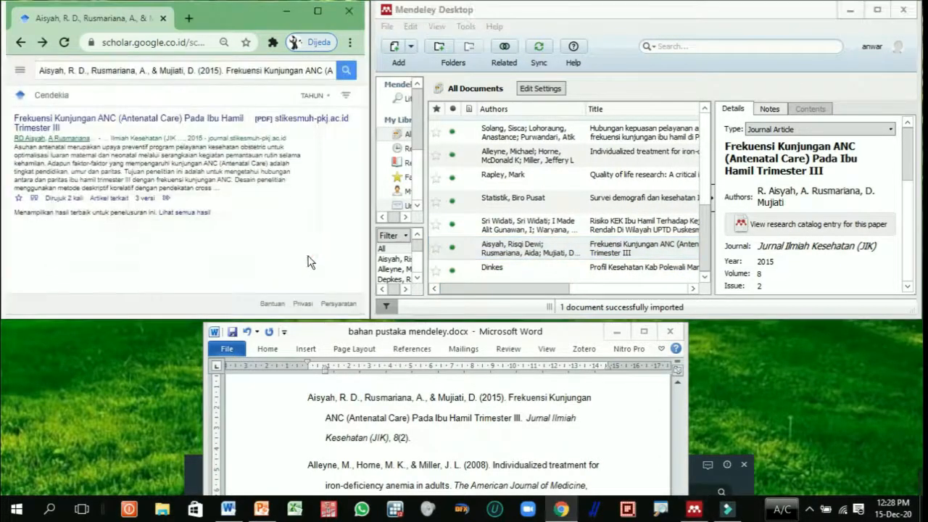
{"action": "left_click", "coordinate": [544, 248]}
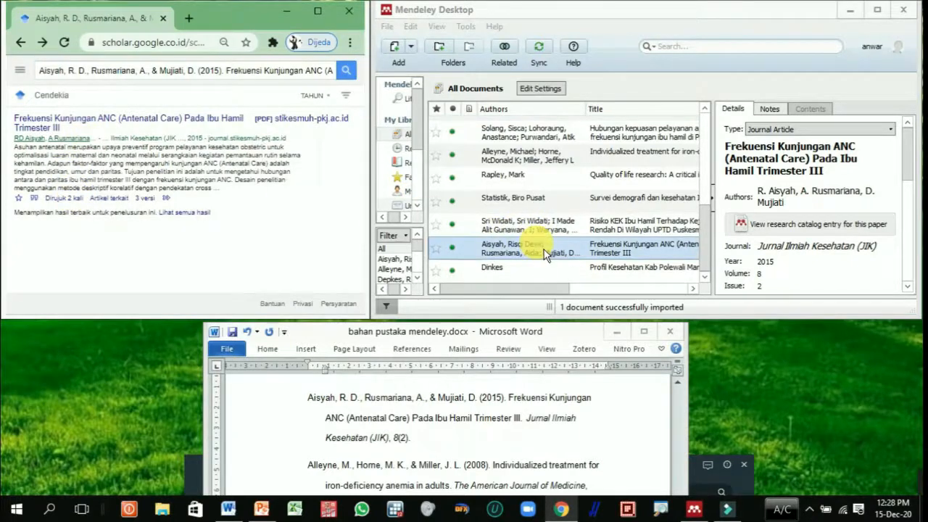